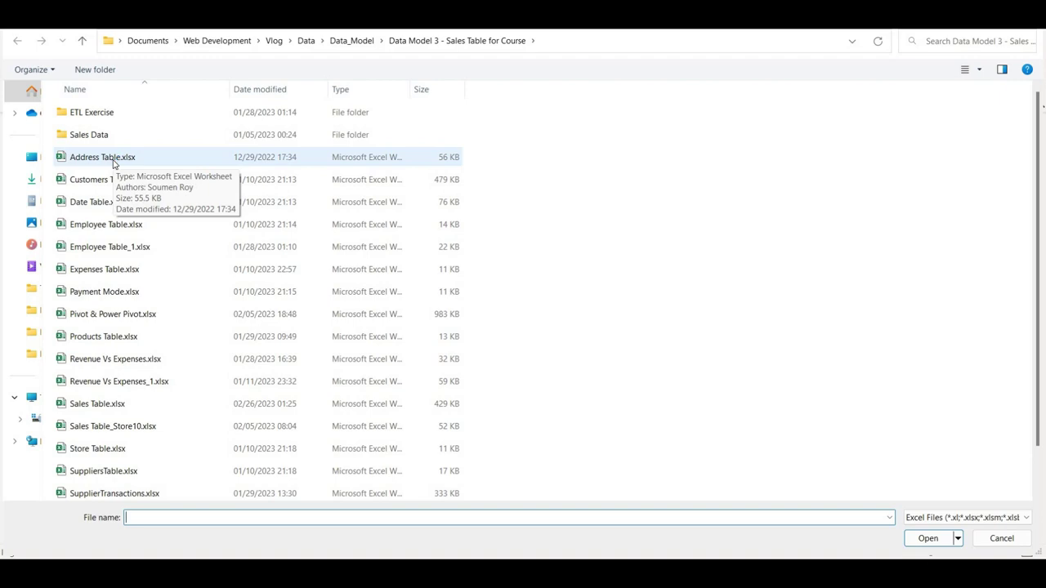
Step: Load the Address sheet from the Address Table.xlsx workbook into the report
{"action": "double_click", "coordinate": [113, 157]}
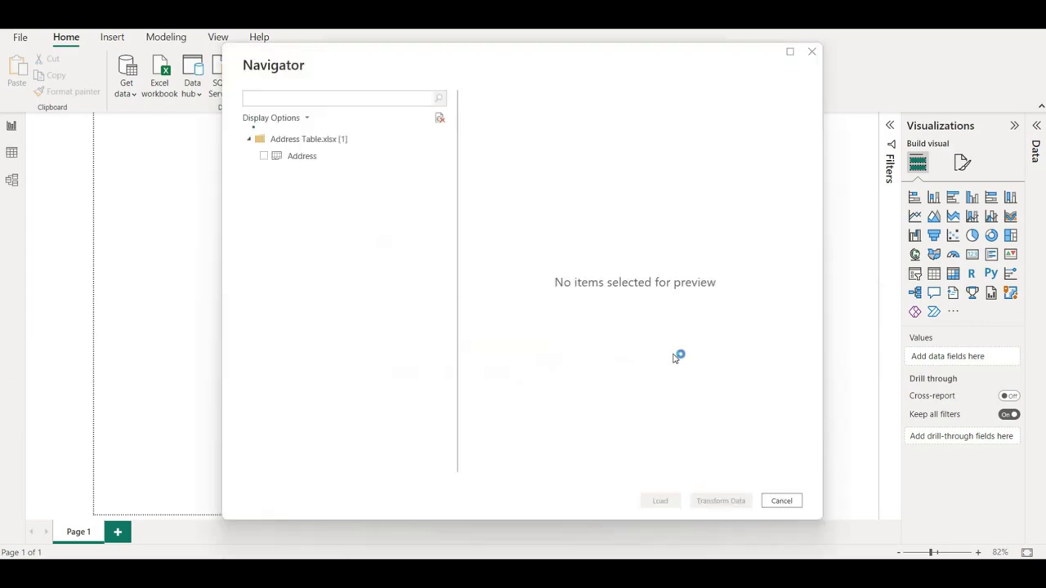
{"action": "left_click", "coordinate": [263, 155]}
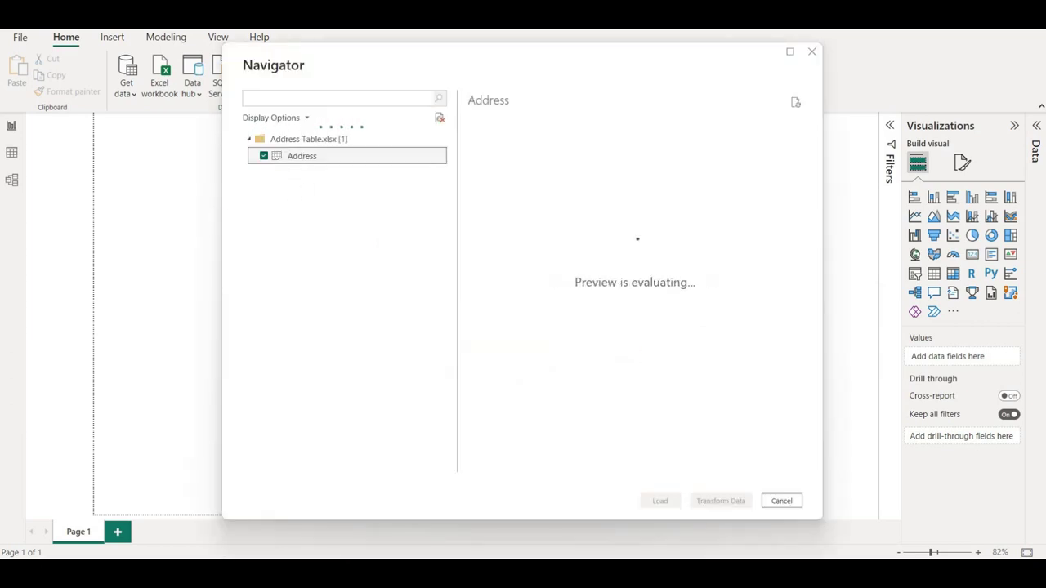
{"action": "left_click", "coordinate": [659, 500]}
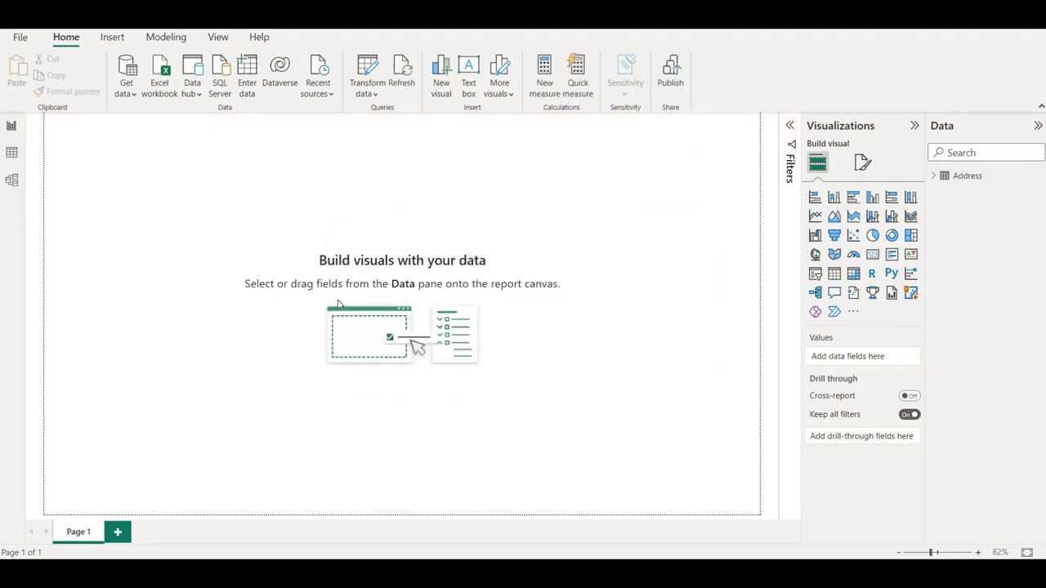
Step: Import the Customers sheet from the Customers Table.xlsx workbook into the report
{"action": "left_click", "coordinate": [162, 94]}
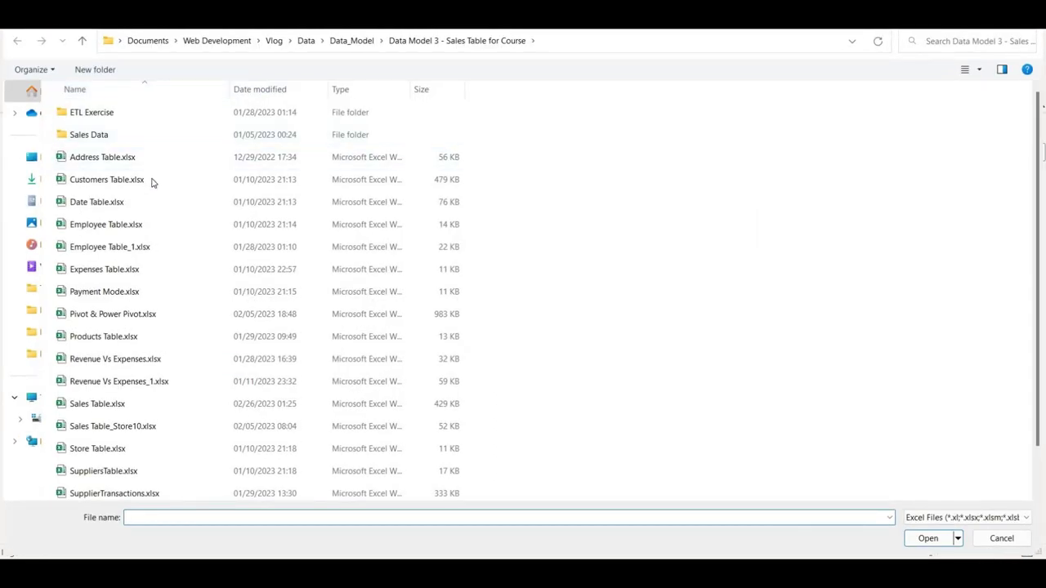
{"action": "left_click", "coordinate": [153, 180]}
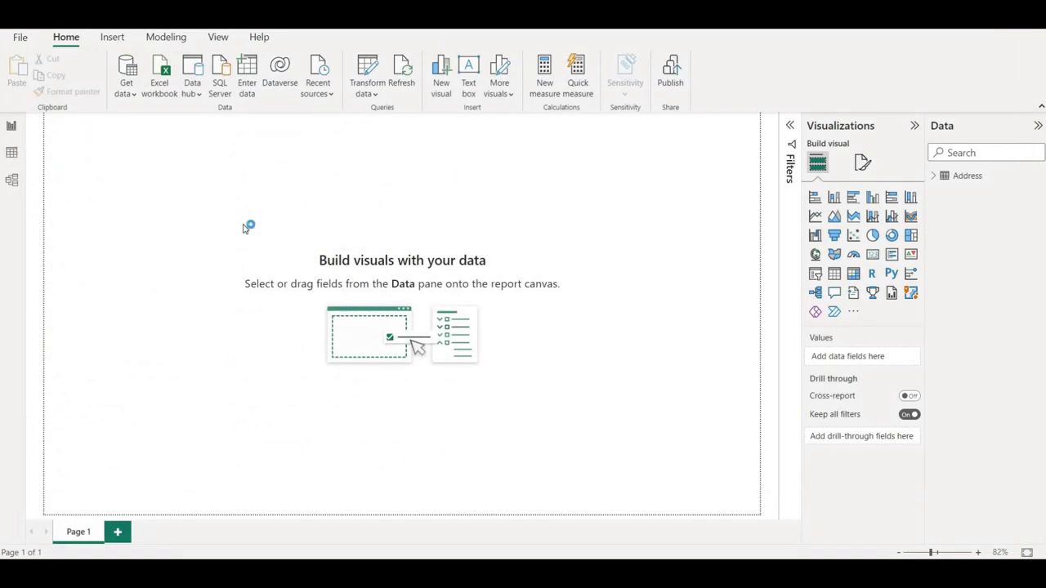
{"action": "left_click", "coordinate": [264, 172]}
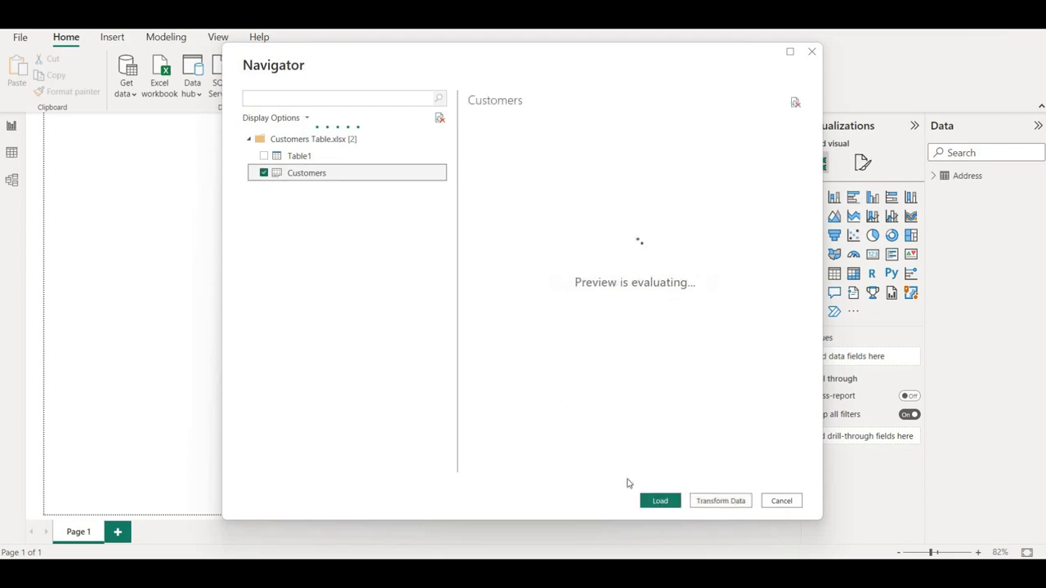
{"action": "left_click", "coordinate": [666, 500]}
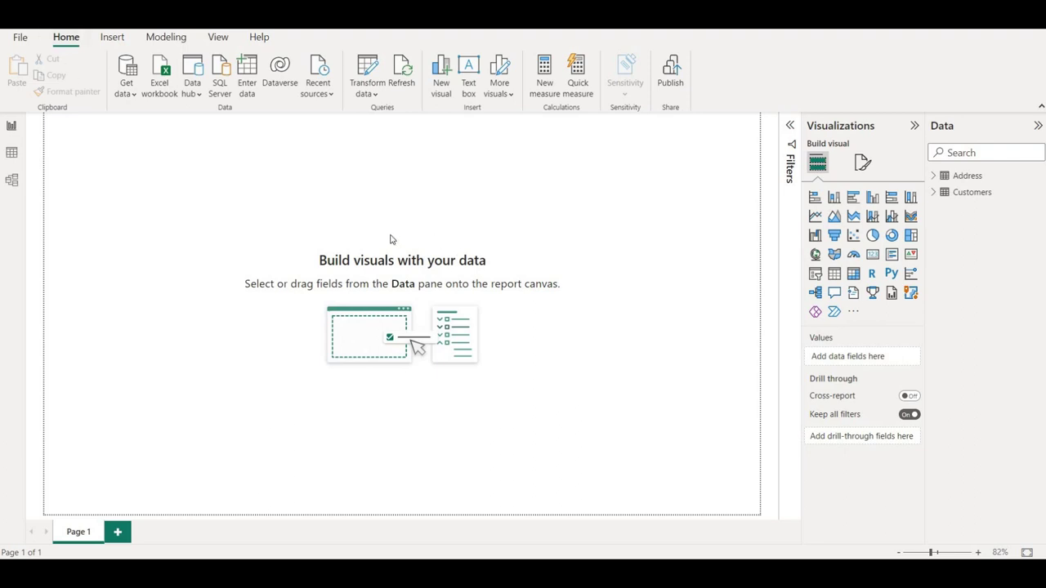
Step: Import the Date sheet from the Date Table.xlsx workbook into the report
{"action": "left_click", "coordinate": [155, 84]}
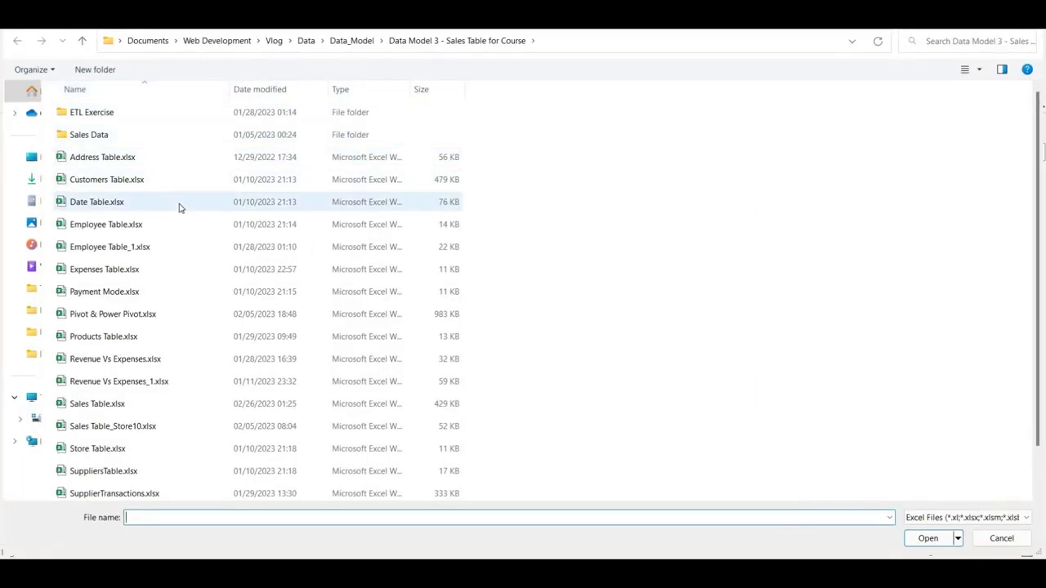
{"action": "double_click", "coordinate": [180, 205]}
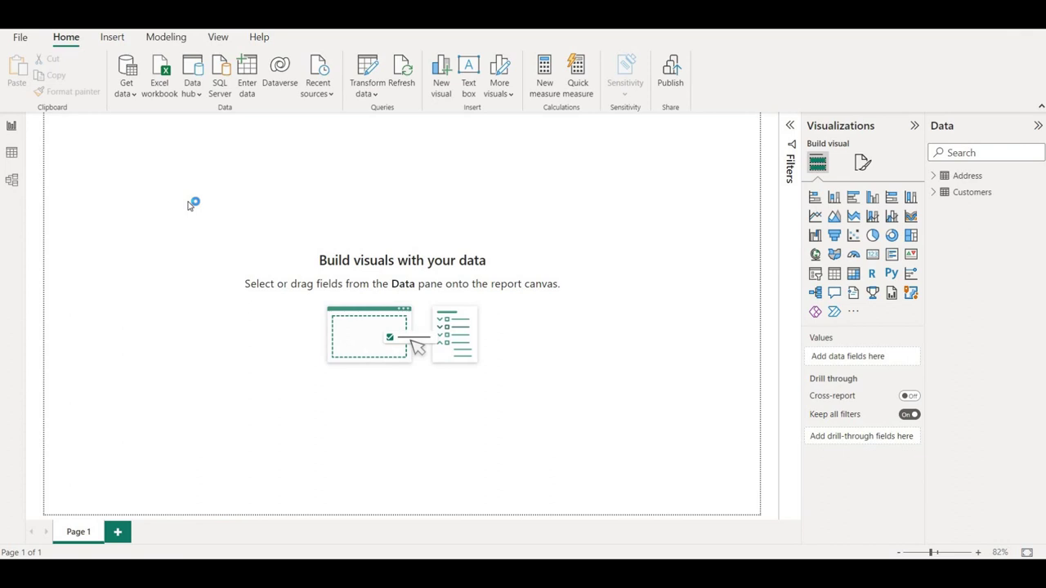
{"action": "left_click", "coordinate": [264, 173]}
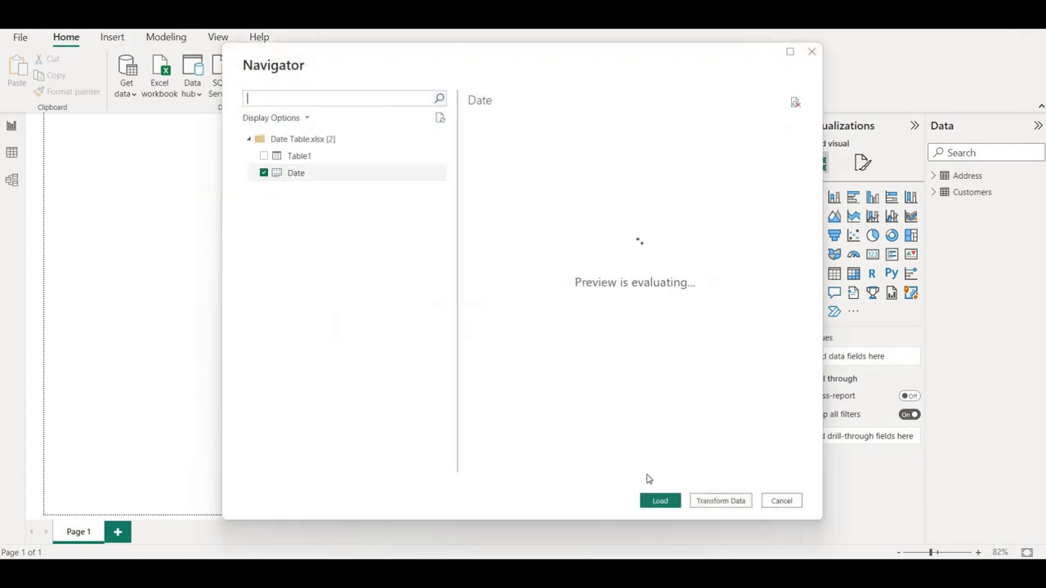
{"action": "left_click", "coordinate": [660, 500]}
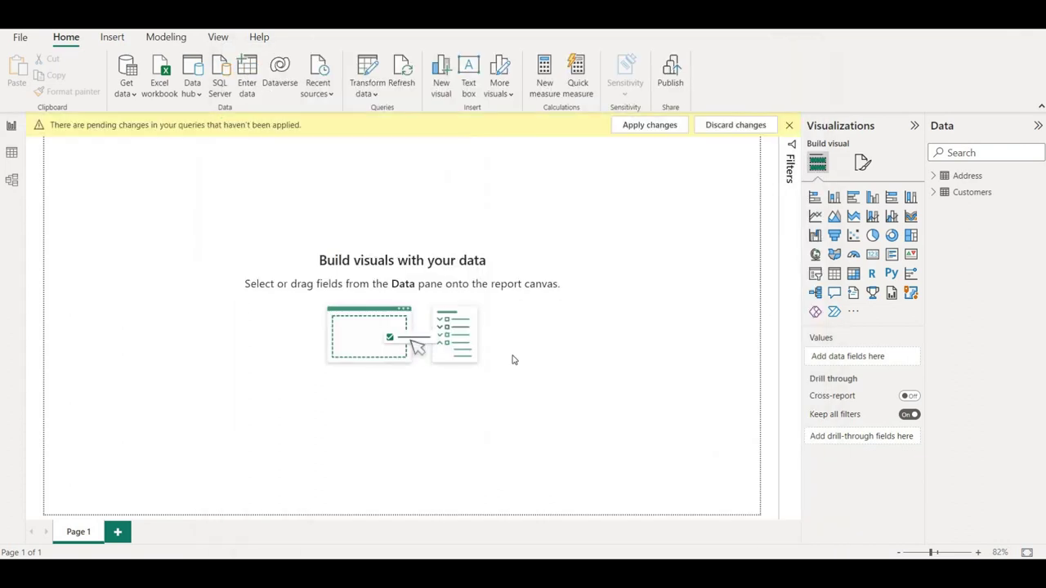
Step: Import the Employee sheet from the Employee Table.xlsx workbook into the report
{"action": "left_click", "coordinate": [162, 87]}
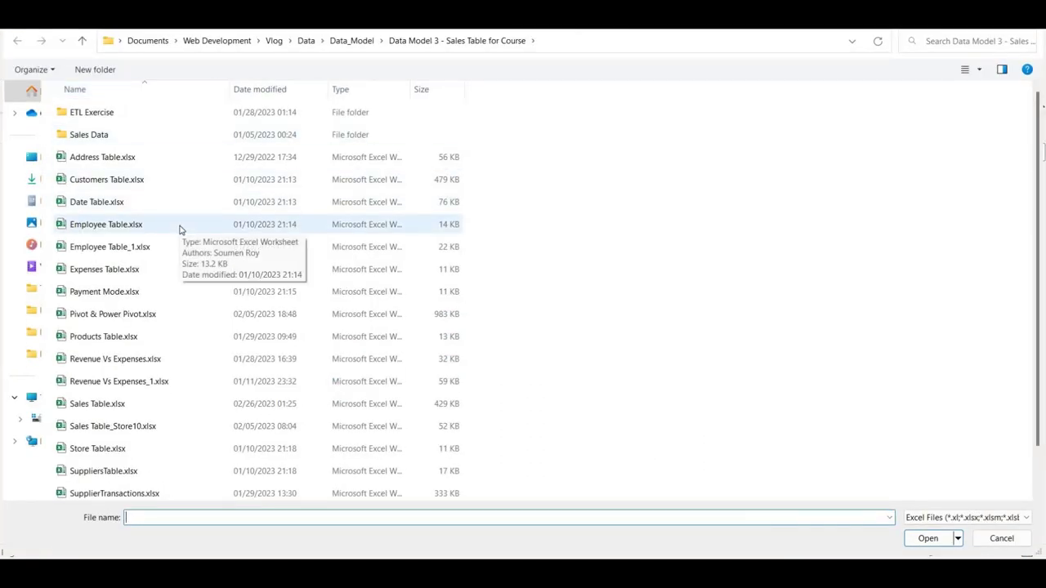
{"action": "double_click", "coordinate": [181, 227]}
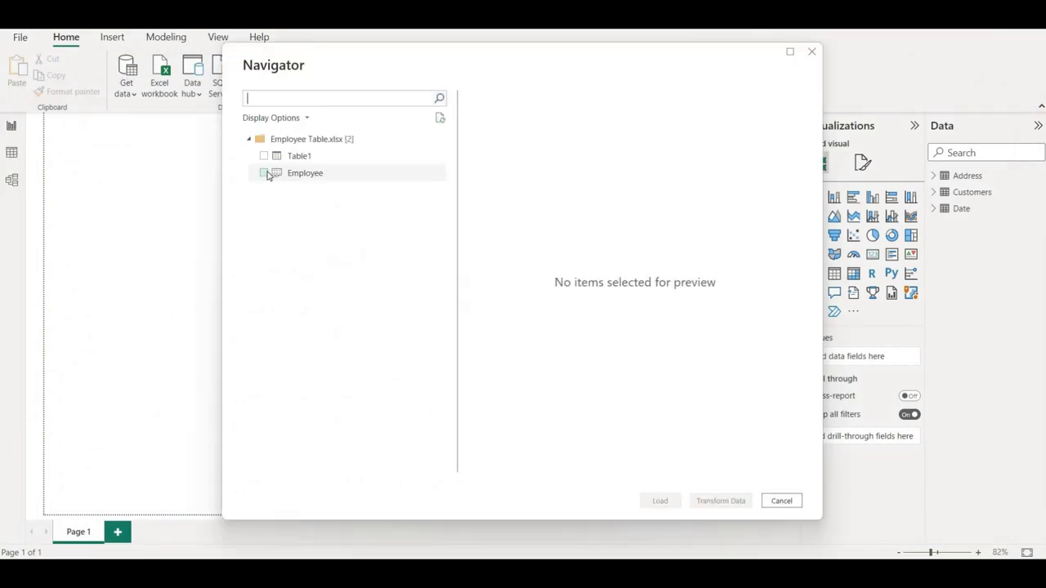
{"action": "left_click", "coordinate": [264, 173]}
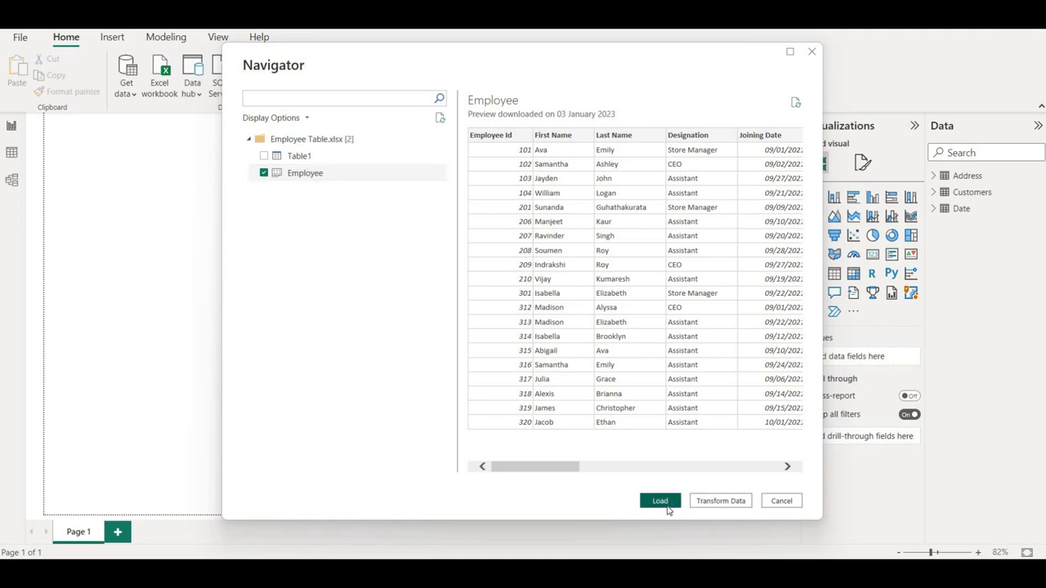
{"action": "left_click", "coordinate": [659, 500]}
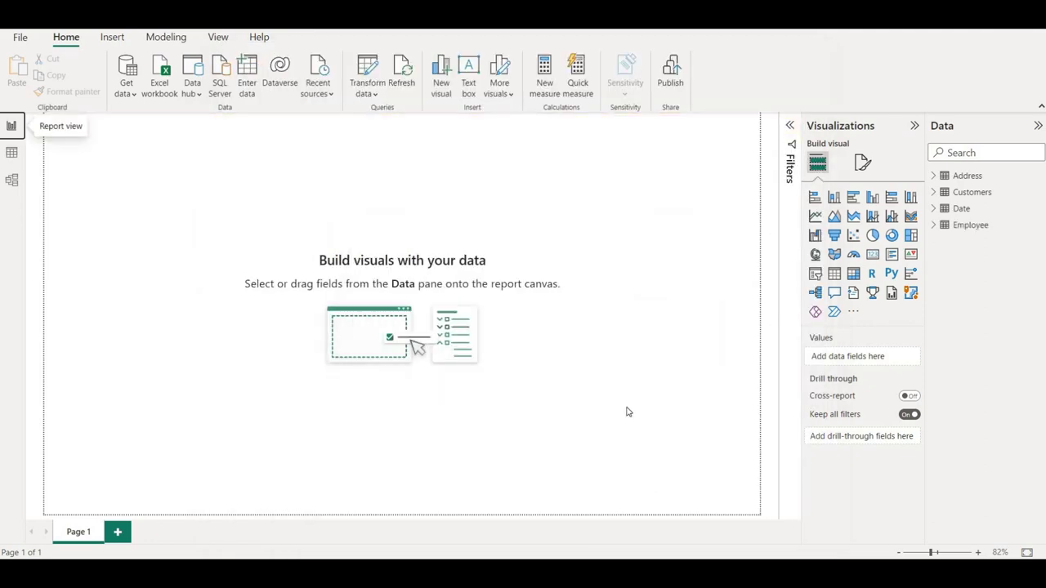
Step: Import Sheet1 from the Expenses Table.xlsx workbook into the report
{"action": "left_click", "coordinate": [166, 92]}
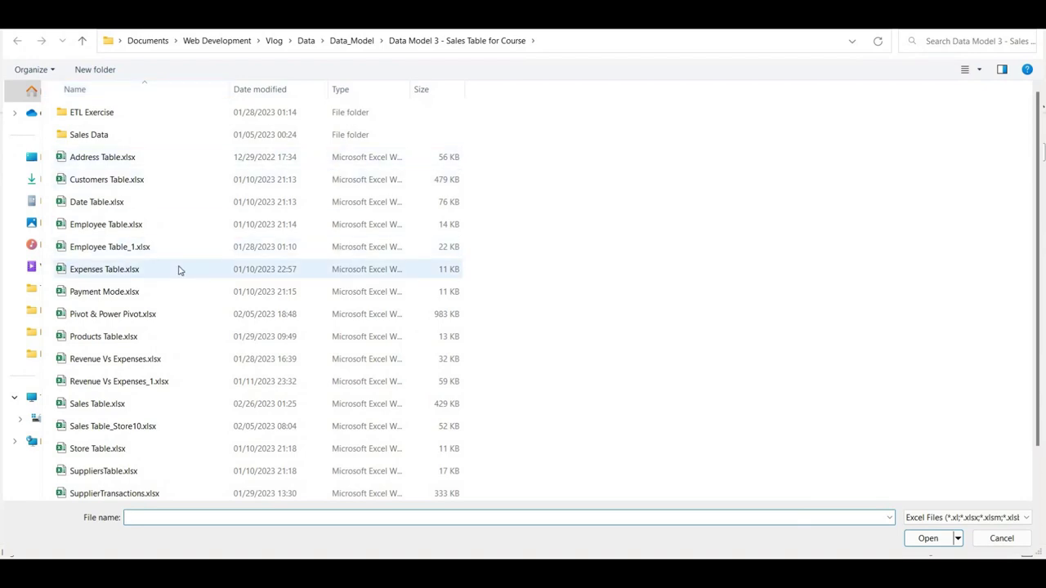
{"action": "double_click", "coordinate": [180, 270]}
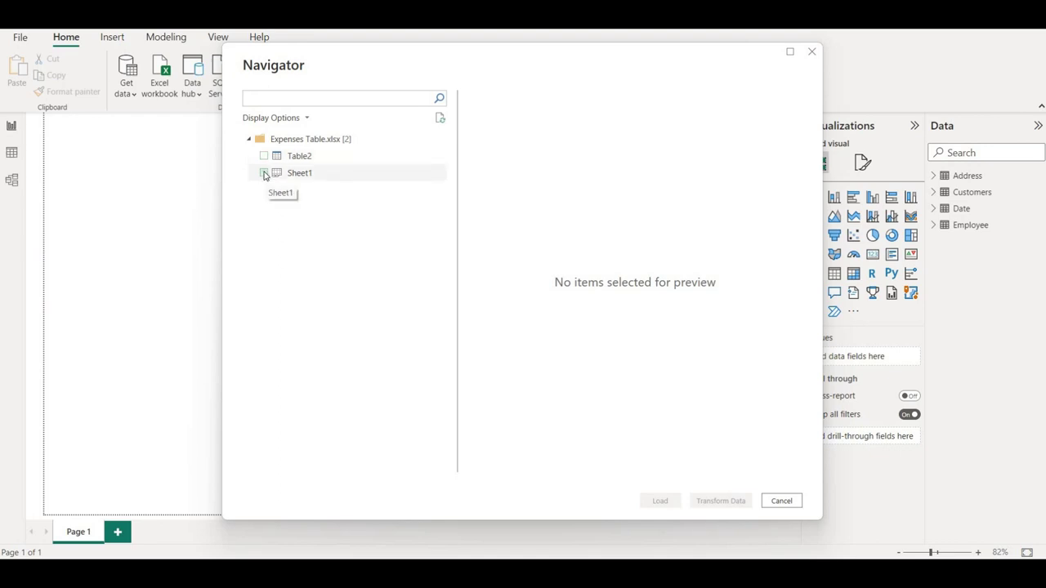
{"action": "left_click", "coordinate": [264, 173]}
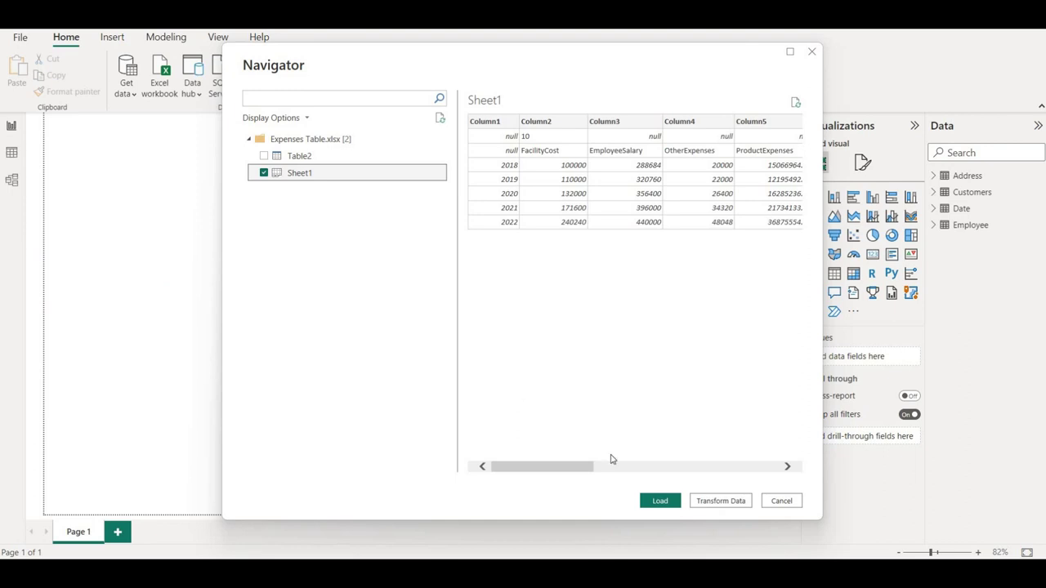
{"action": "left_click", "coordinate": [661, 504]}
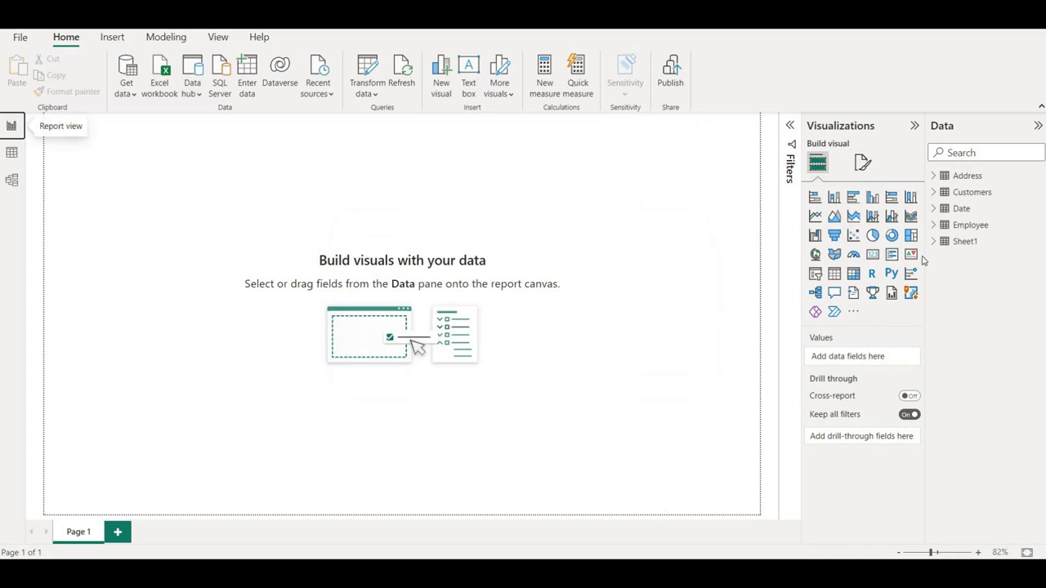
Step: Rename the imported Sheet1 table as Expense
{"action": "double_click", "coordinate": [969, 241]}
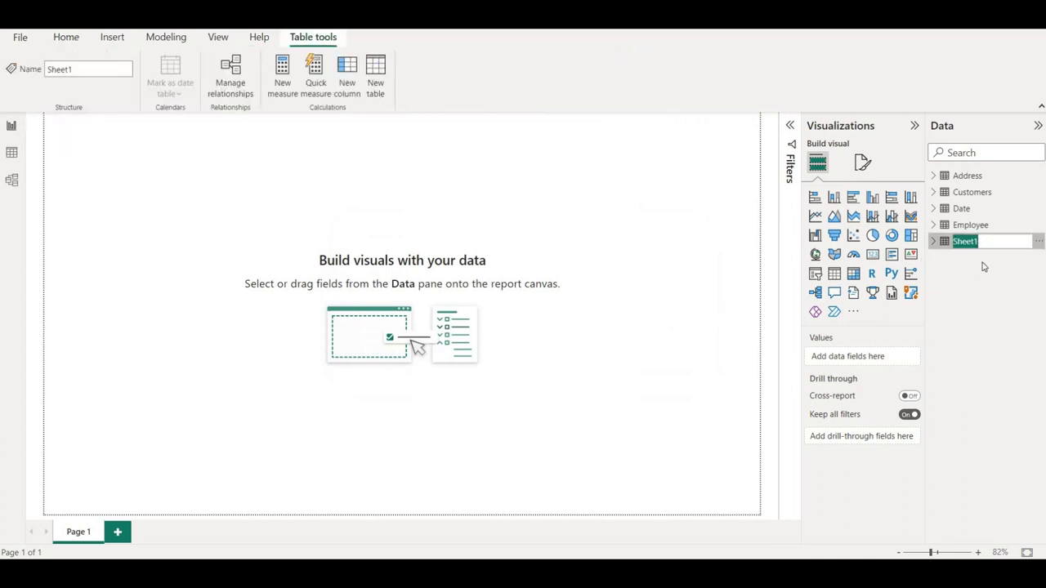
{"action": "type", "text": "Expense"}
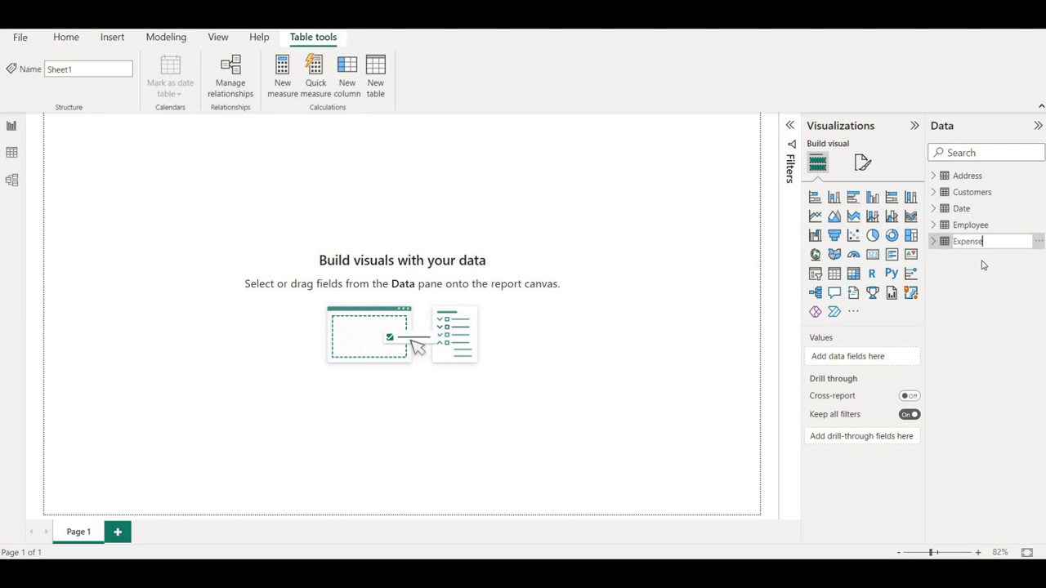
{"action": "key", "text": "Return"}
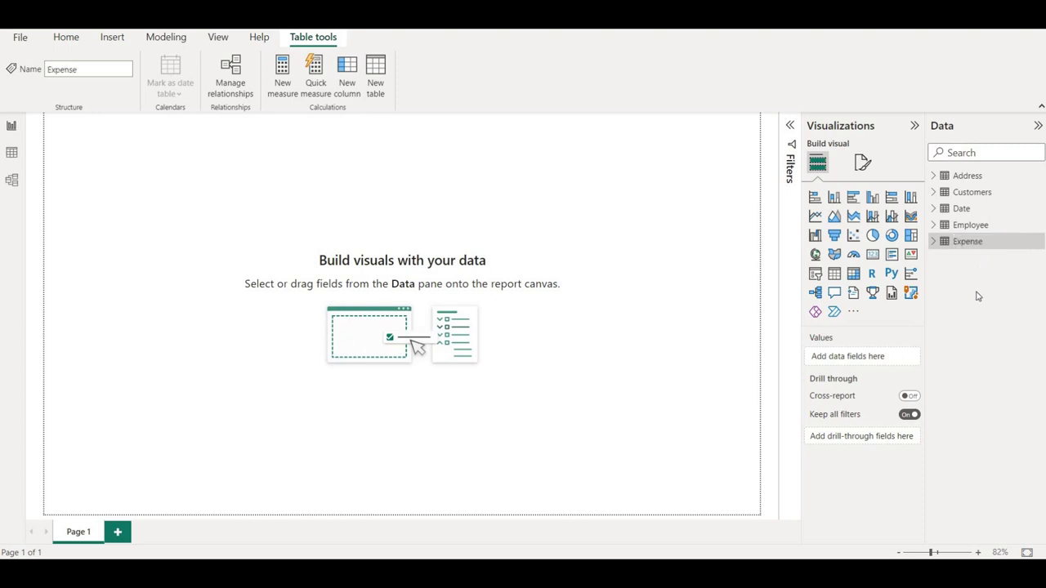
Step: Import the PaymentMode sheet from the Payment Mode.xlsx workbook into the report
{"action": "left_click", "coordinate": [72, 39]}
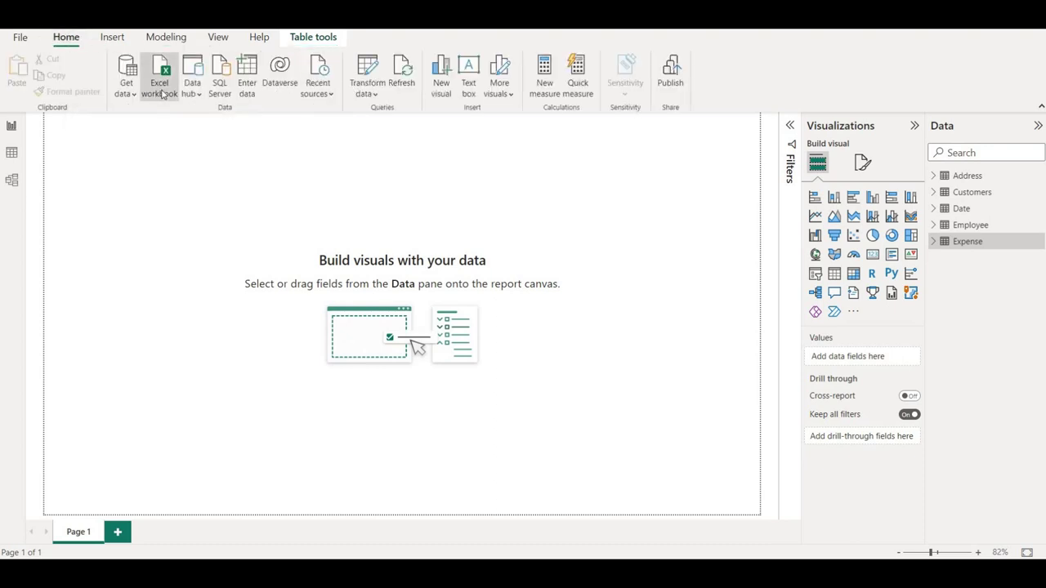
{"action": "left_click", "coordinate": [161, 90]}
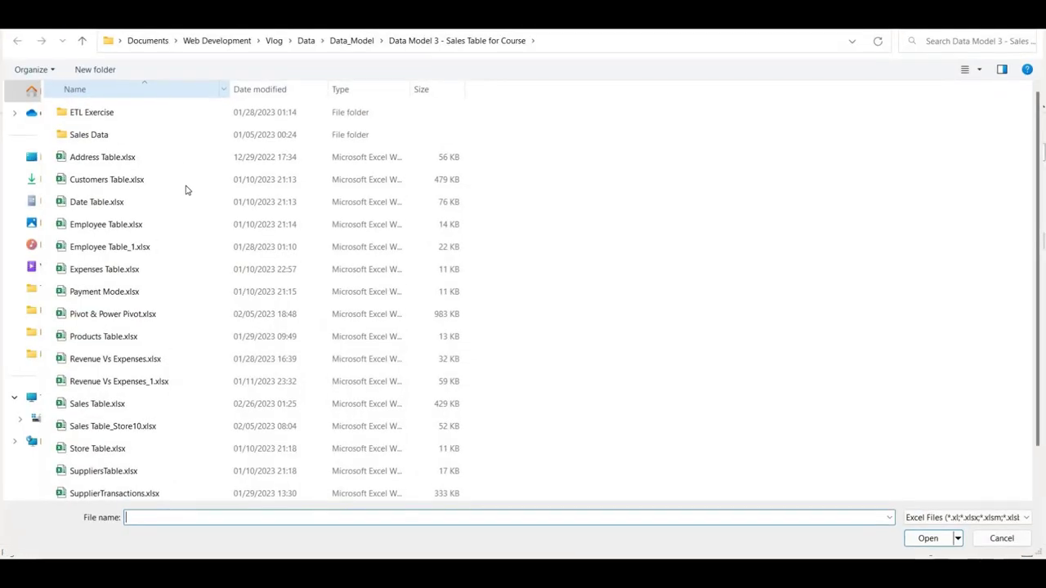
{"action": "double_click", "coordinate": [183, 294]}
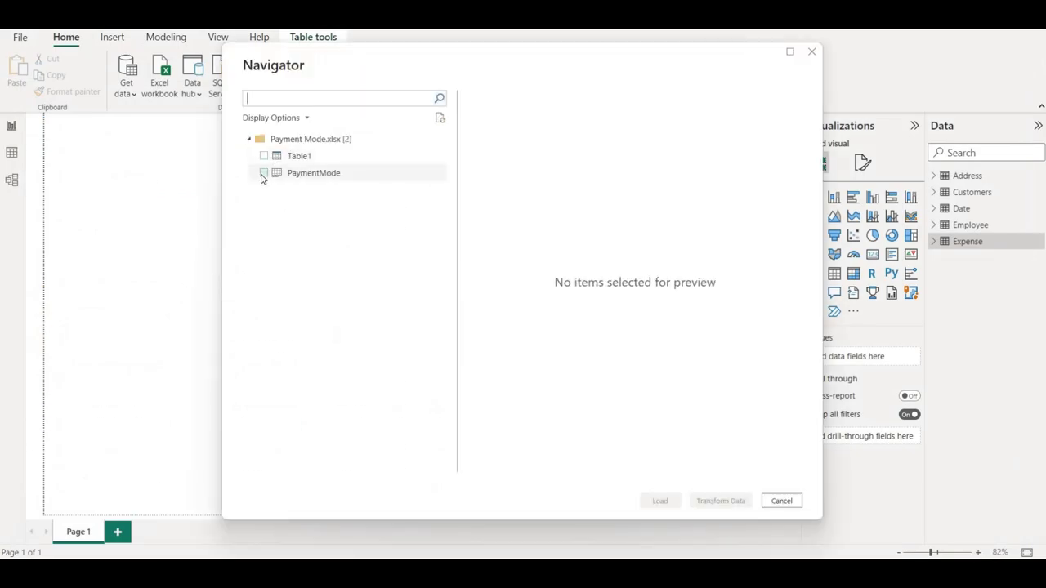
{"action": "left_click", "coordinate": [263, 173]}
{"action": "left_click", "coordinate": [675, 501]}
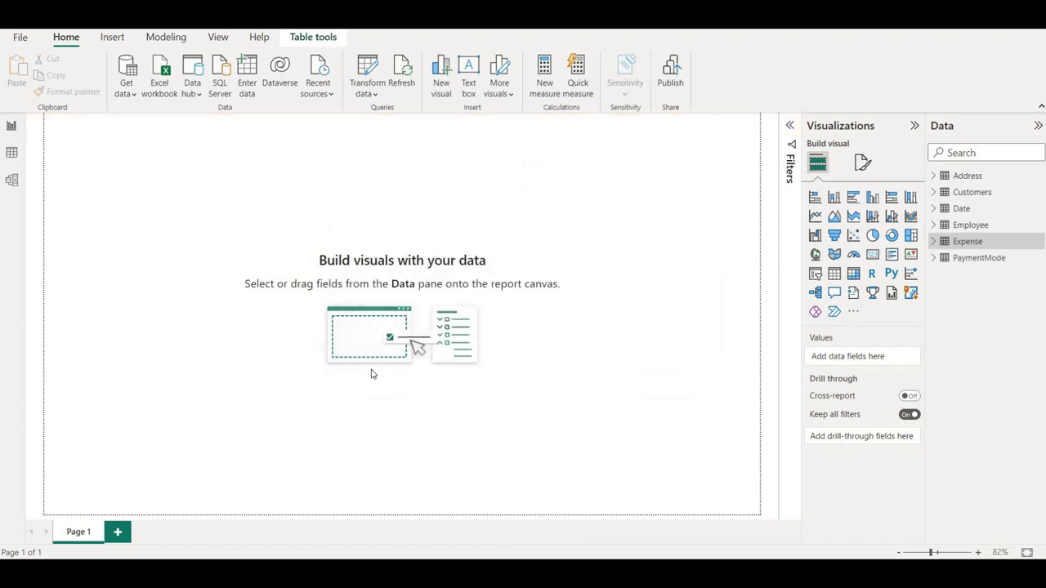
Step: Import the Products sheet from the Products Table.xlsx workbook into the report
{"action": "left_click", "coordinate": [162, 85]}
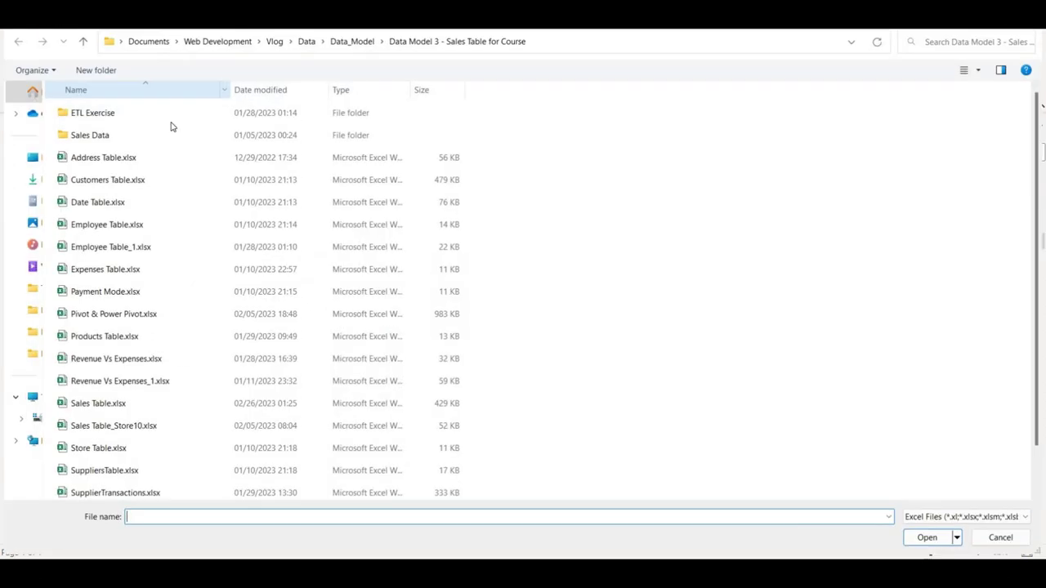
{"action": "double_click", "coordinate": [177, 337]}
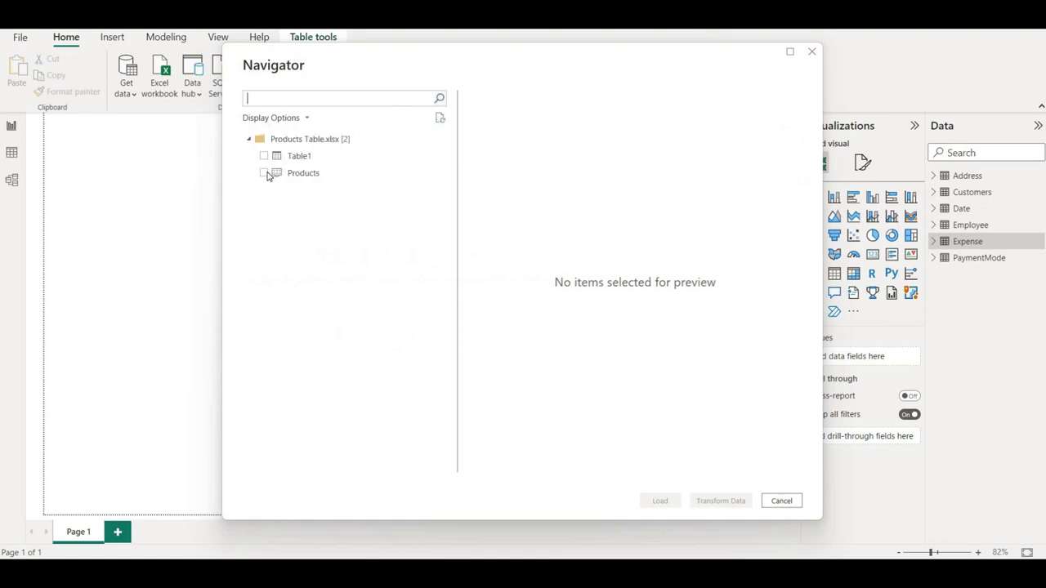
{"action": "left_click", "coordinate": [264, 173]}
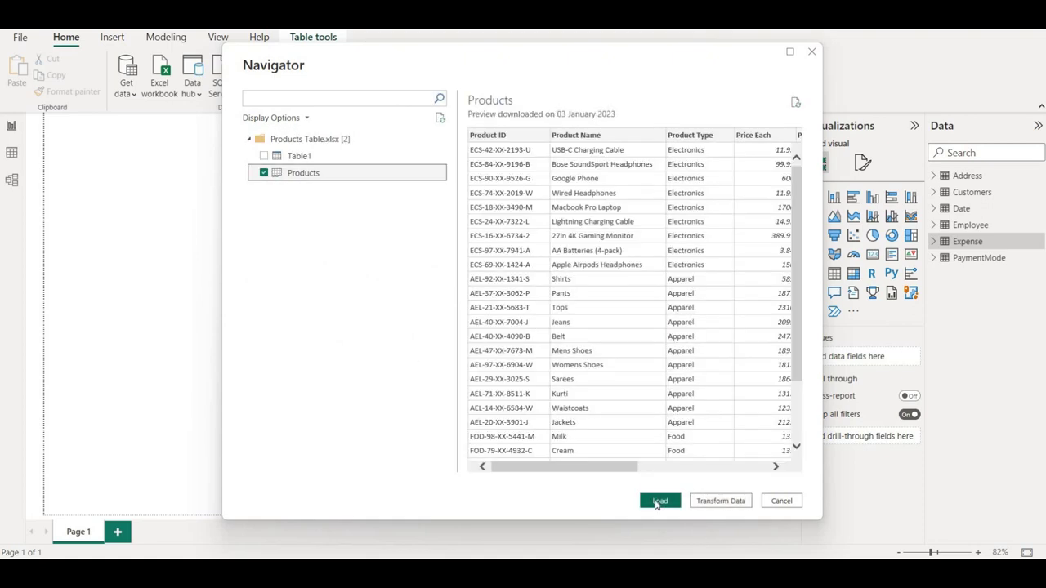
{"action": "left_click", "coordinate": [658, 502]}
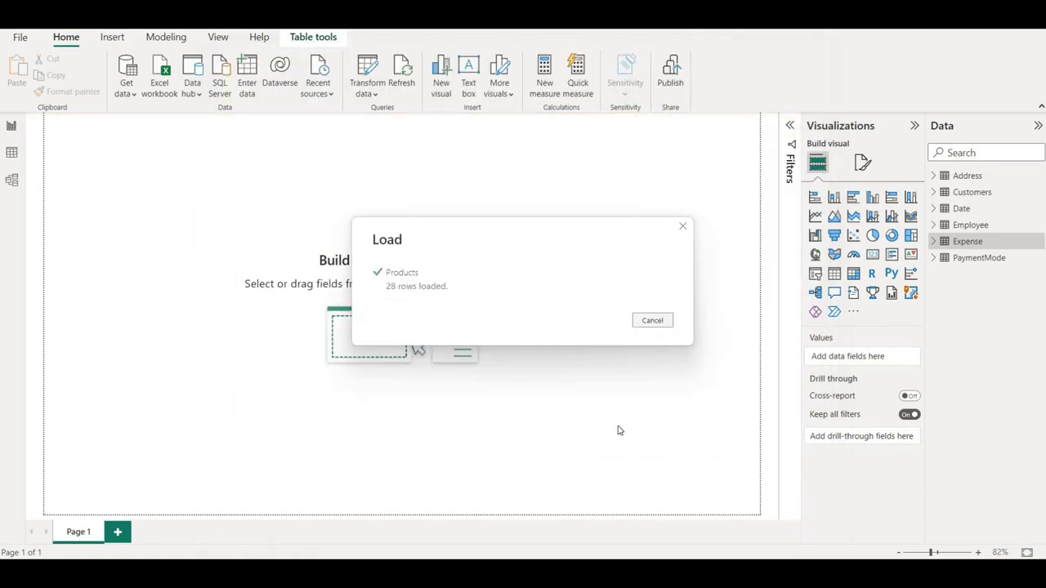
{"action": "left_click", "coordinate": [161, 89]}
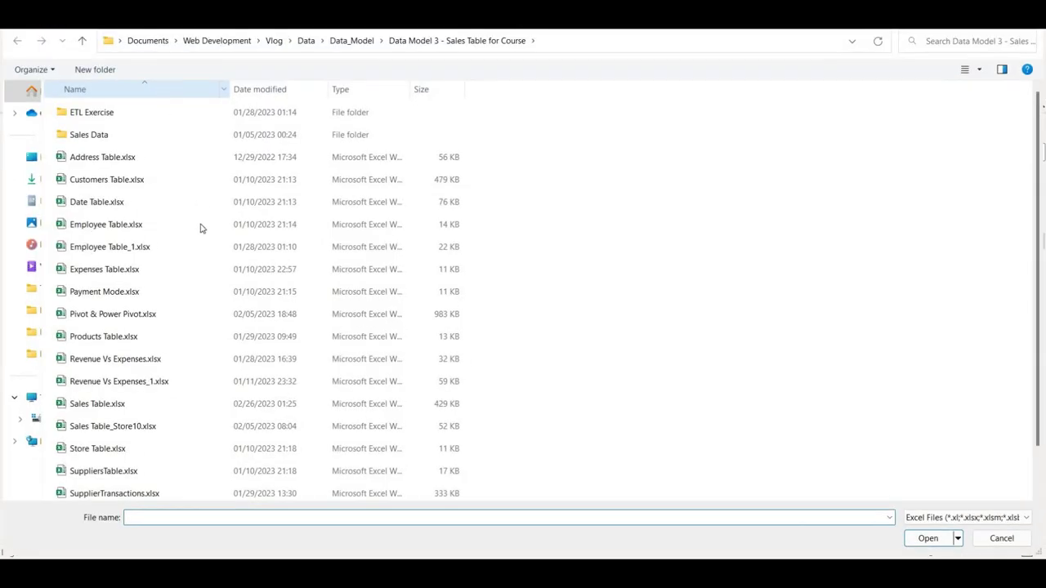
{"action": "double_click", "coordinate": [201, 343]}
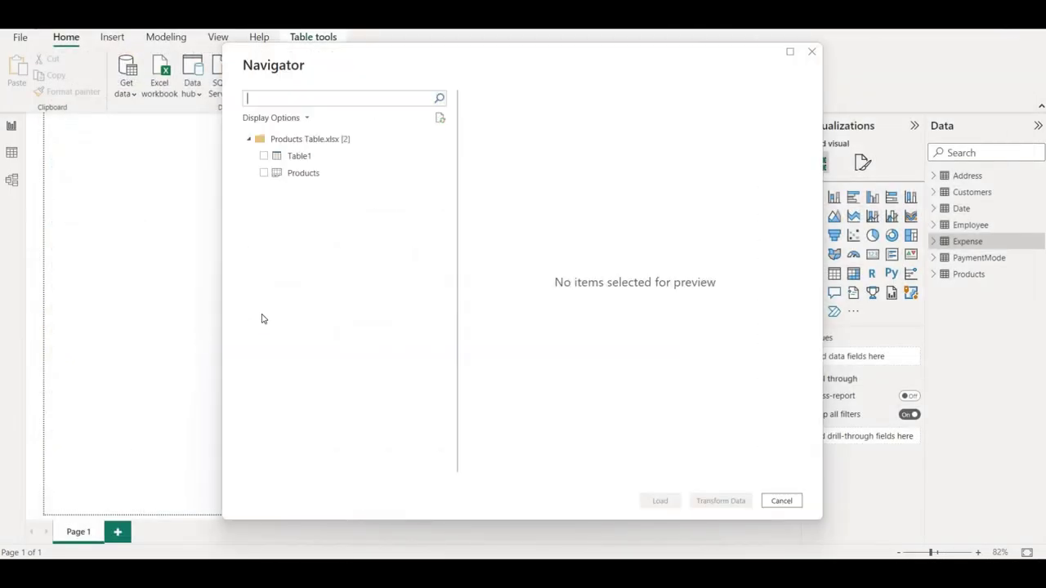
{"action": "left_click", "coordinate": [781, 500]}
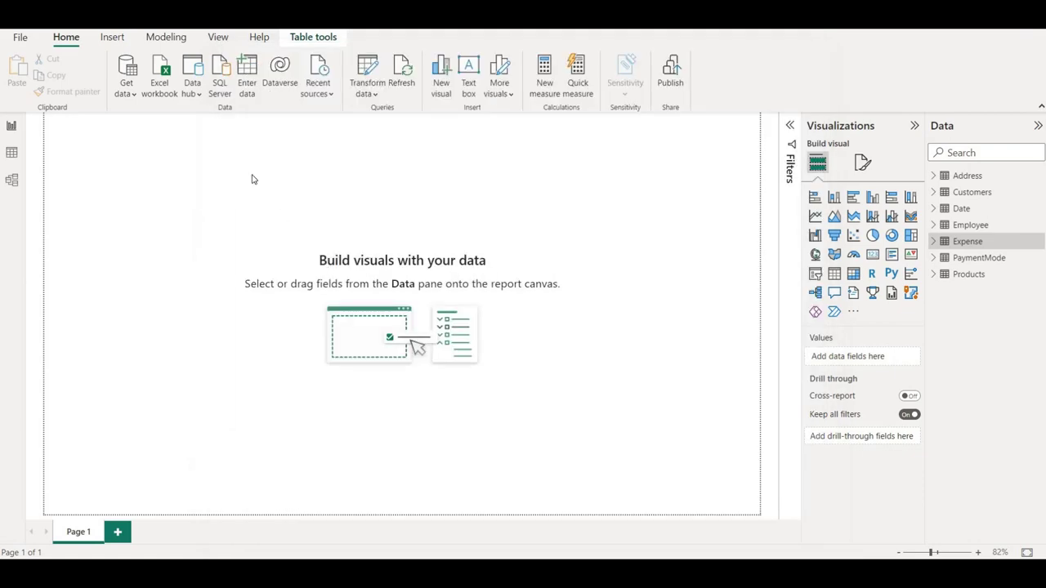
Step: Import Sheet1 from the Revenue Vs Expenses.xlsx workbook into the report
{"action": "left_click", "coordinate": [174, 95]}
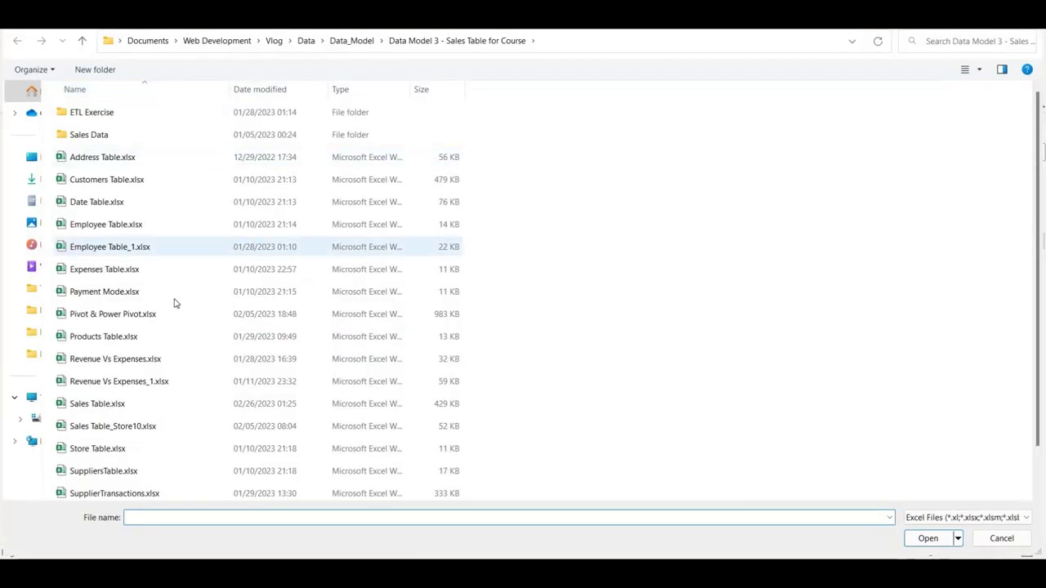
{"action": "double_click", "coordinate": [181, 358]}
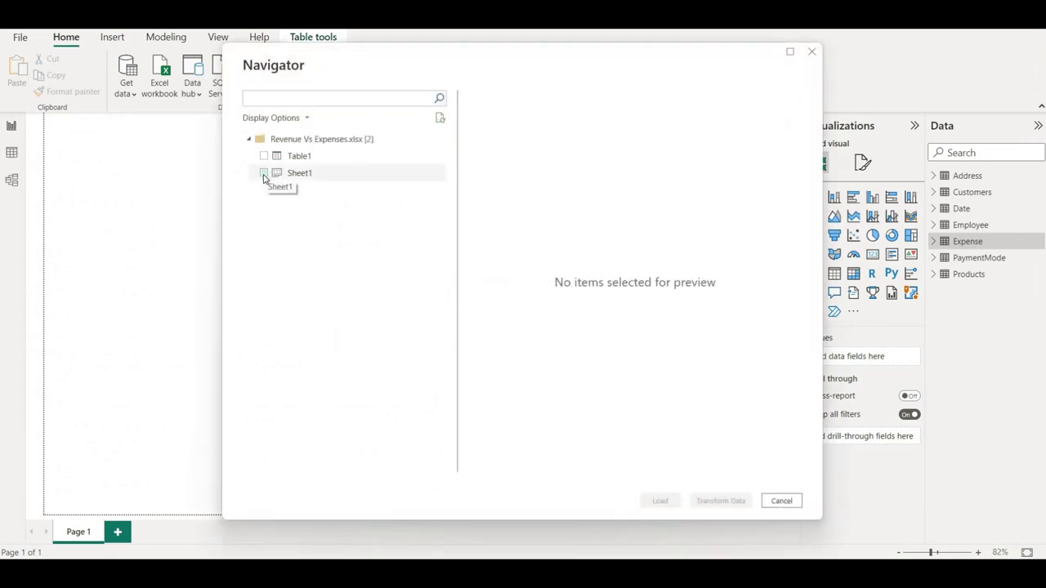
{"action": "left_click", "coordinate": [264, 174]}
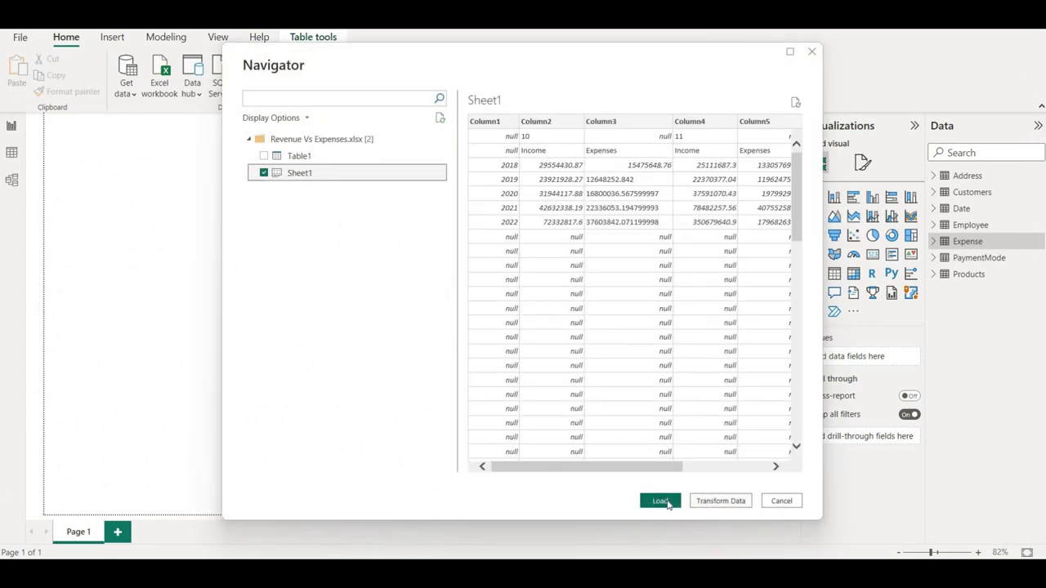
{"action": "left_click", "coordinate": [662, 502]}
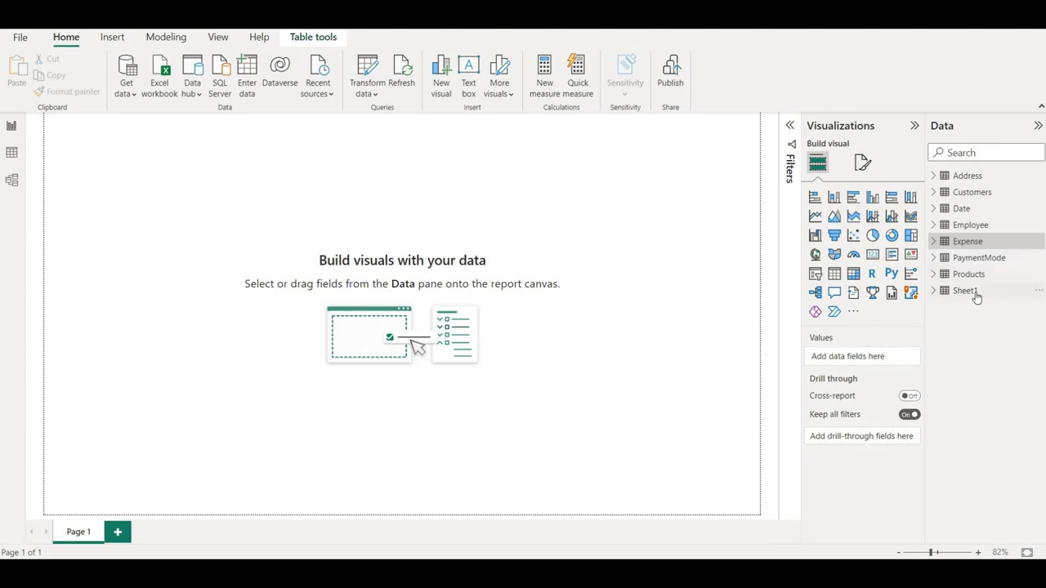
Step: Rename the newly imported Sheet1 table as Revenue vs Expense
{"action": "double_click", "coordinate": [974, 293]}
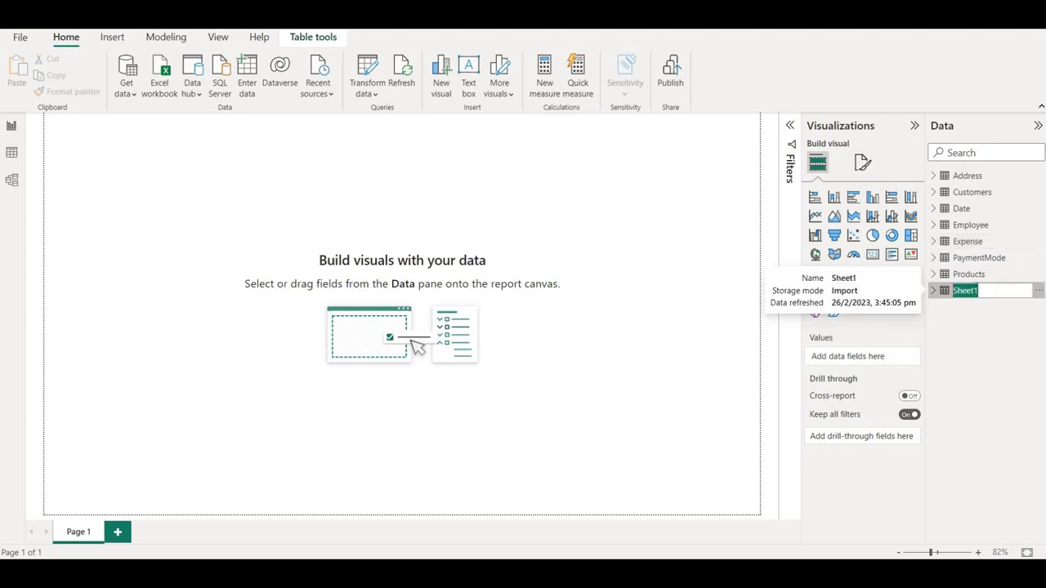
{"action": "type", "text": "R"}
{"action": "type", "text": "evenue vs Exp"}
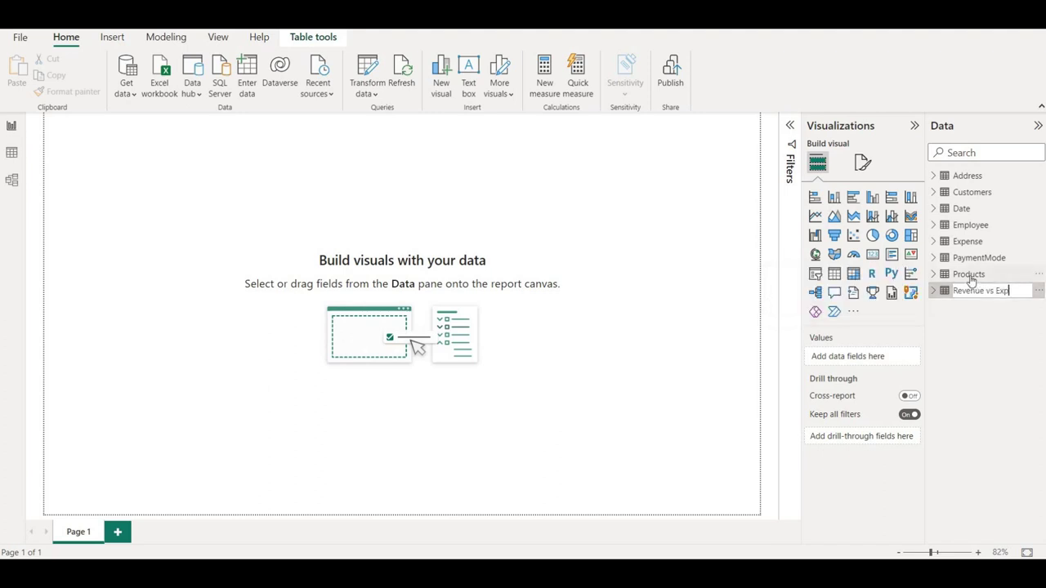
{"action": "type", "text": "ens"}
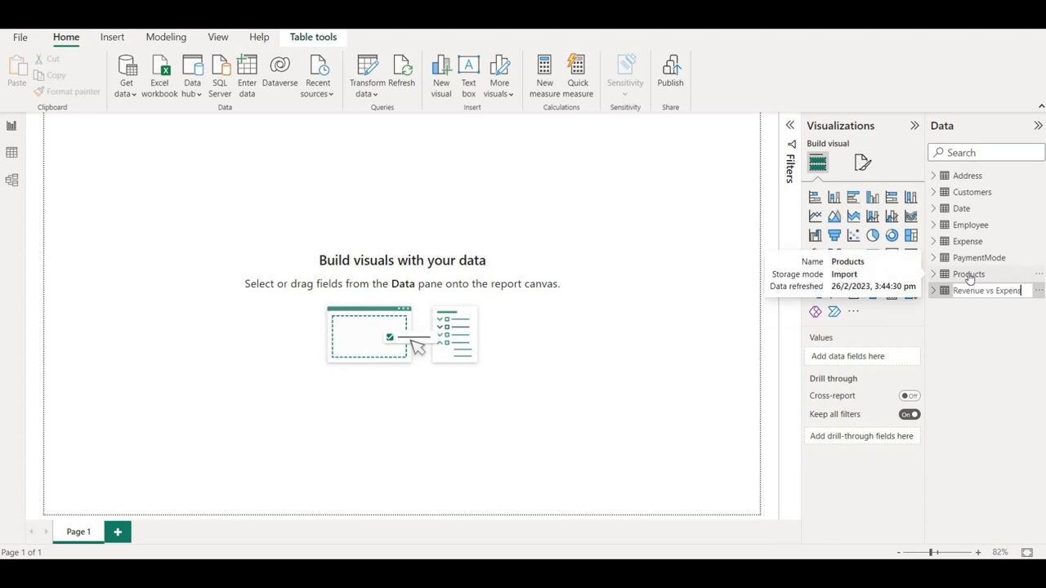
{"action": "type", "text": "e"}
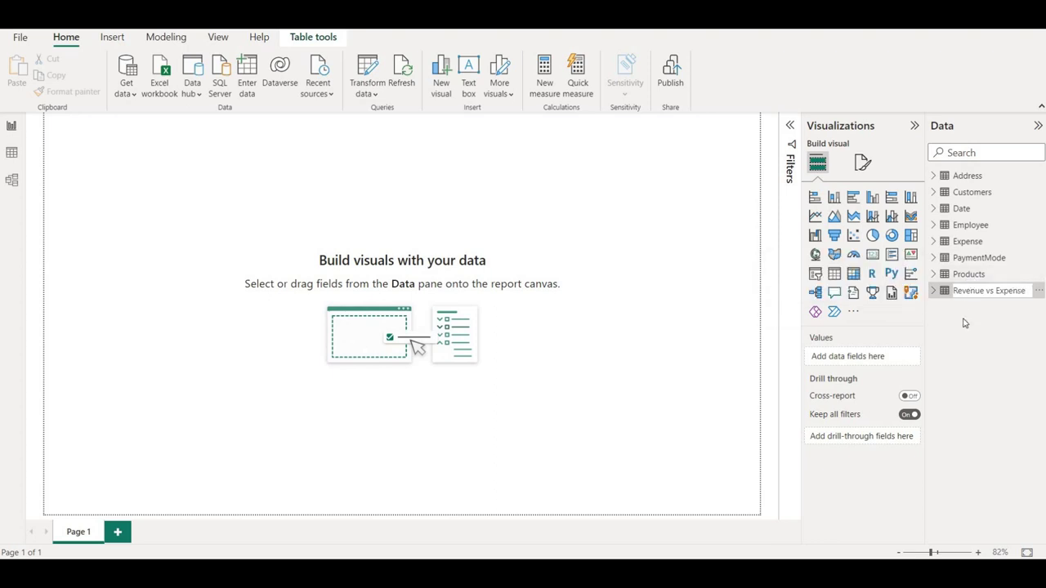
{"action": "left_click", "coordinate": [966, 350]}
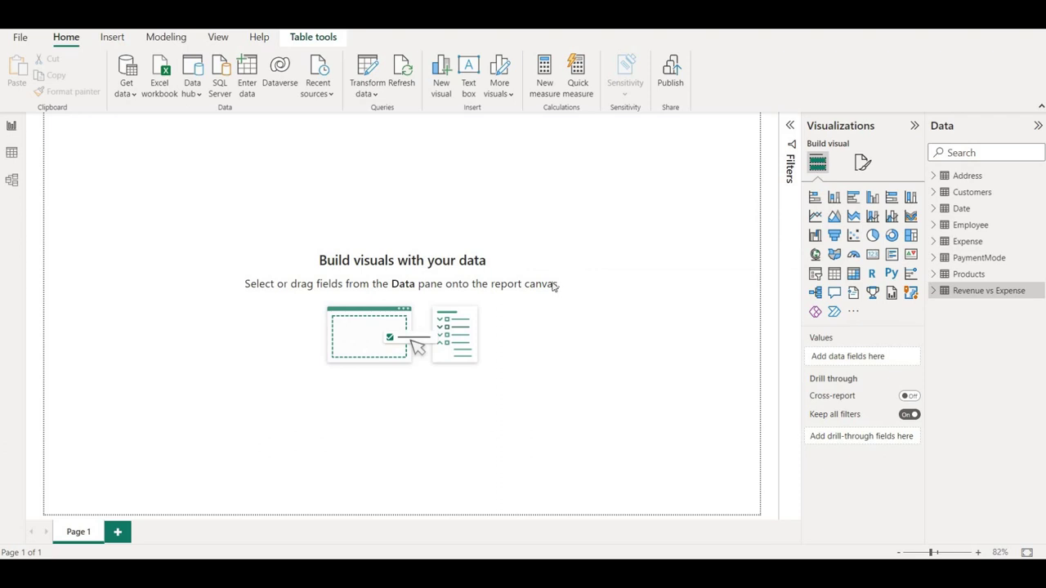
Step: Import the Sales sheet from the Sales Table.xlsx workbook into the report
{"action": "left_click", "coordinate": [159, 86]}
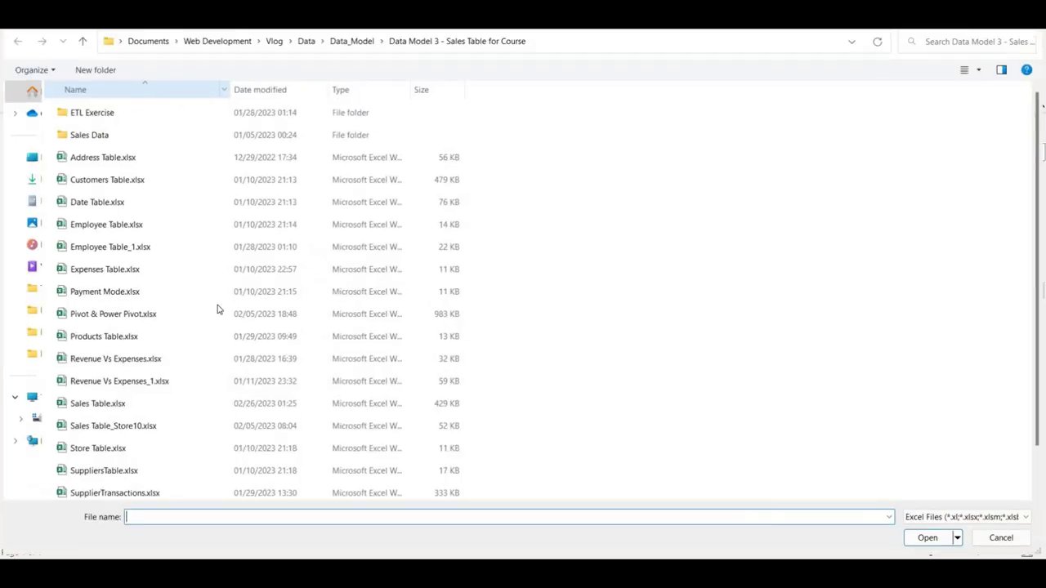
{"action": "double_click", "coordinate": [196, 403]}
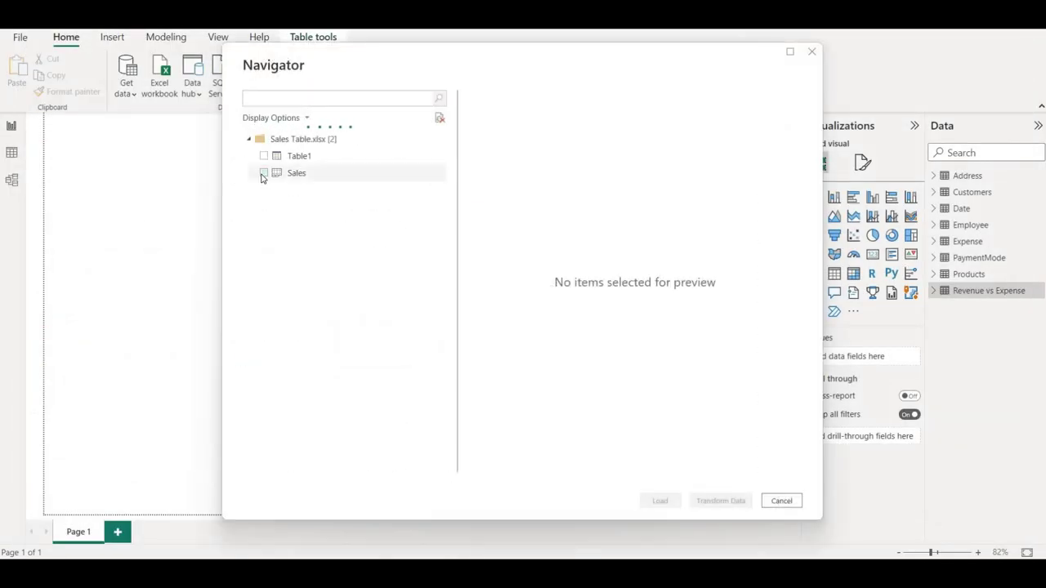
{"action": "left_click", "coordinate": [263, 174]}
{"action": "left_click", "coordinate": [654, 503]}
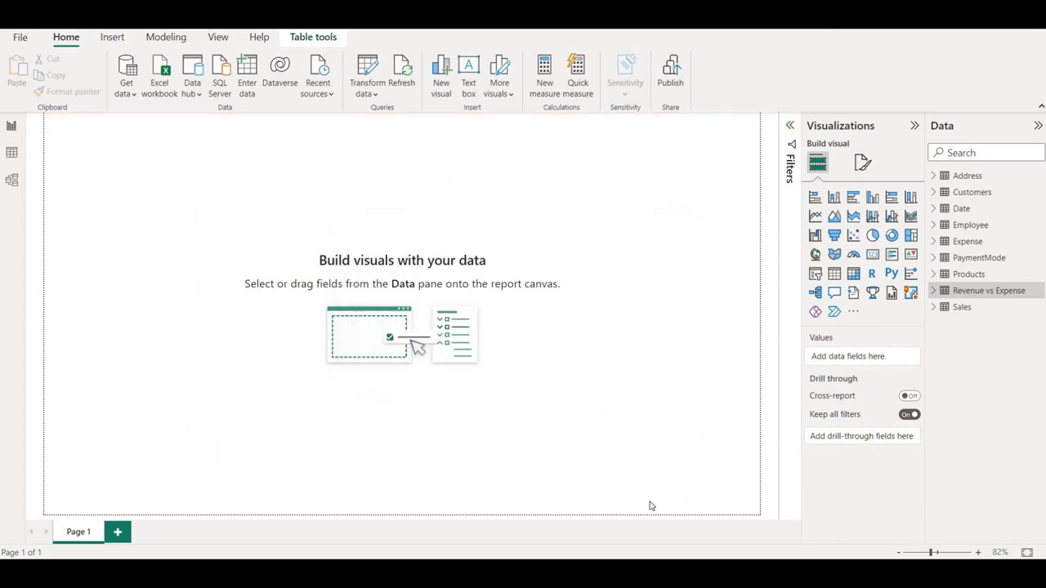
Step: Import the Store sheet from the Store Table.xlsx workbook into the report
{"action": "left_click", "coordinate": [171, 92]}
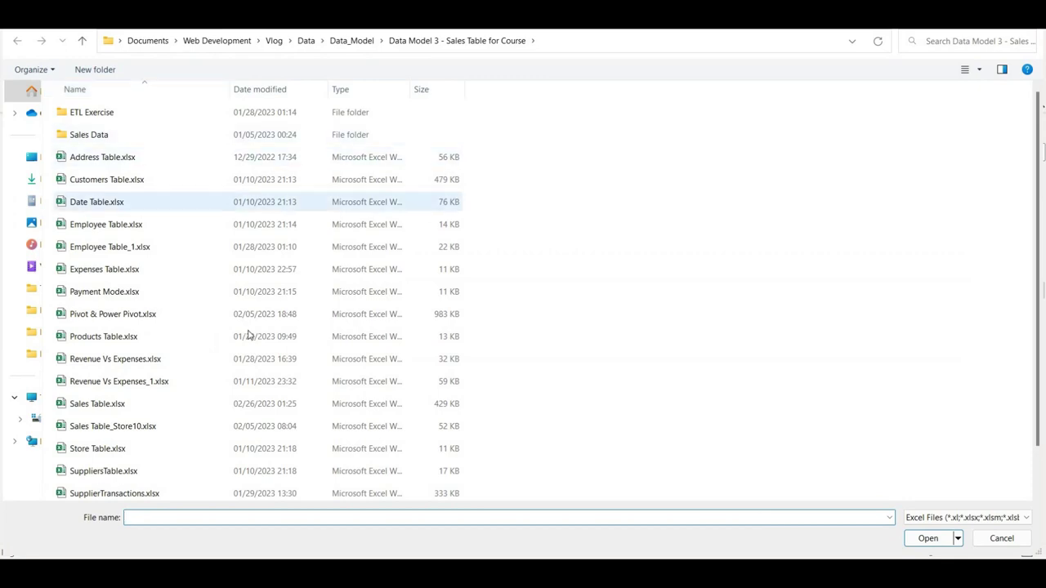
{"action": "left_click", "coordinate": [199, 448]}
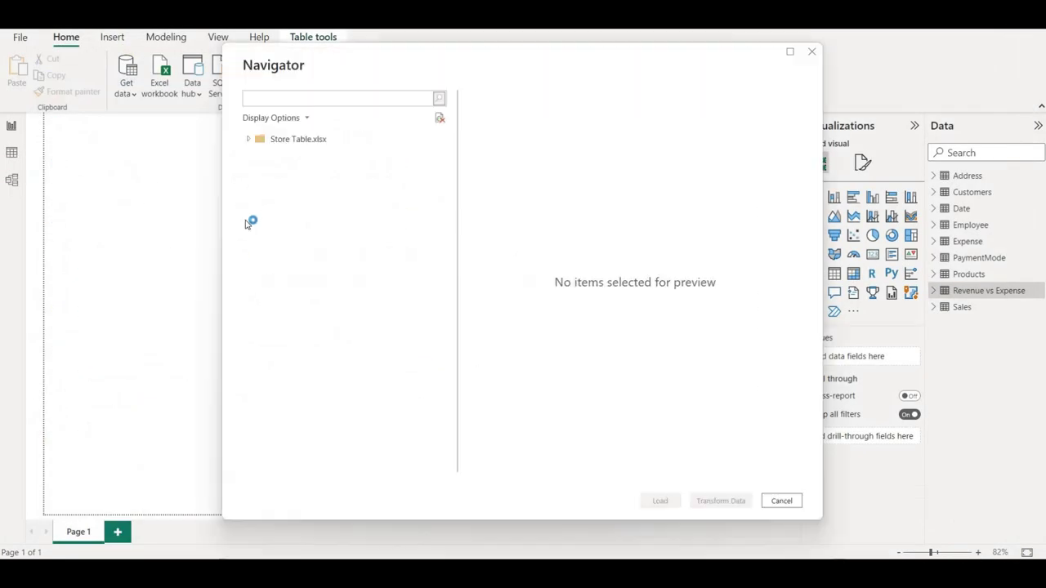
{"action": "left_click", "coordinate": [264, 174]}
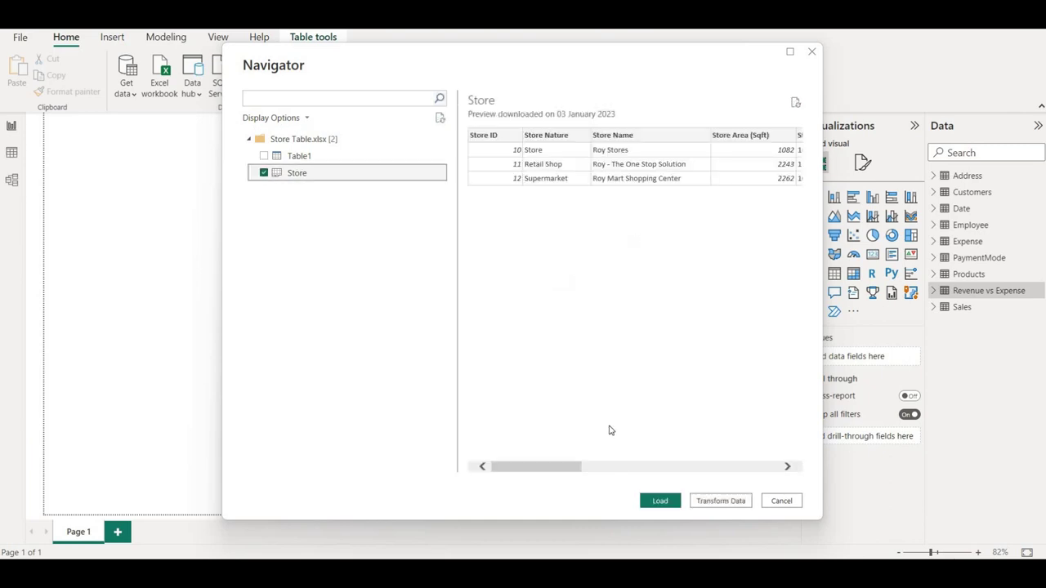
{"action": "left_click", "coordinate": [658, 501]}
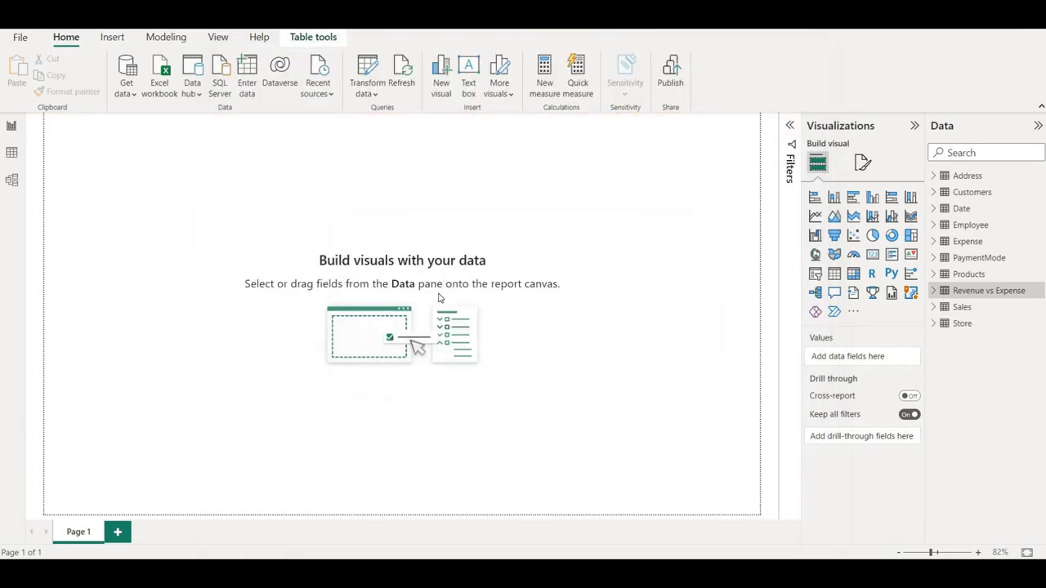
Step: Import the Suppliers sheet from the SuppliersTable.xlsx workbook into the report
{"action": "left_click", "coordinate": [161, 82]}
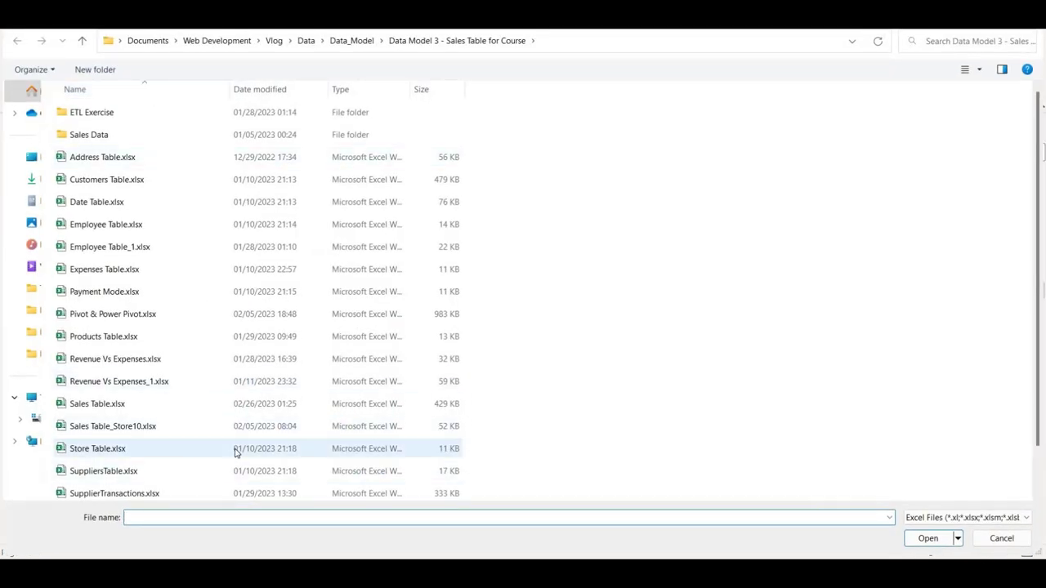
{"action": "scroll", "coordinate": [234, 452], "scroll_direction": "down", "scroll_amount": 1}
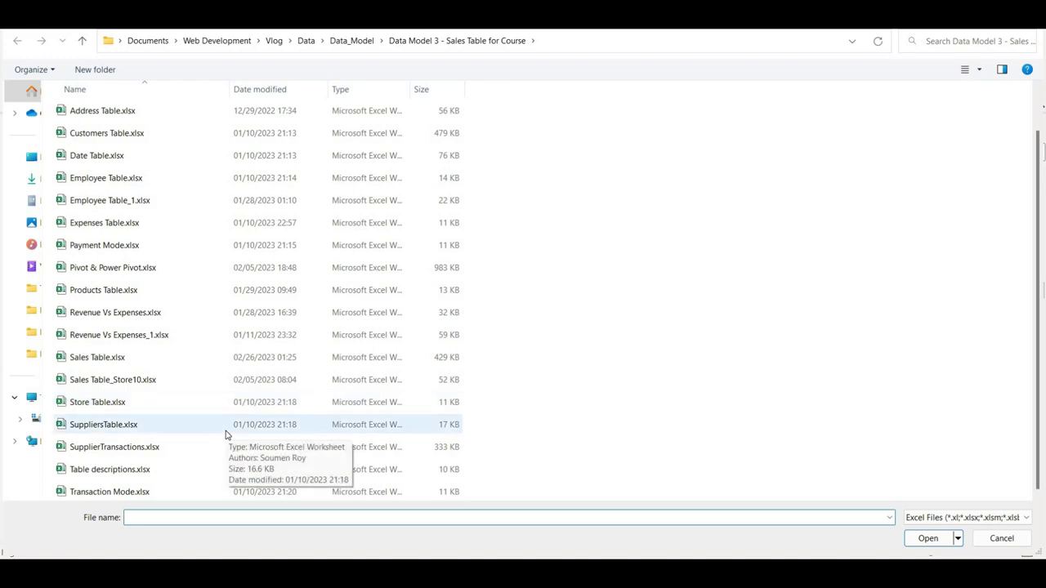
{"action": "left_click", "coordinate": [199, 431]}
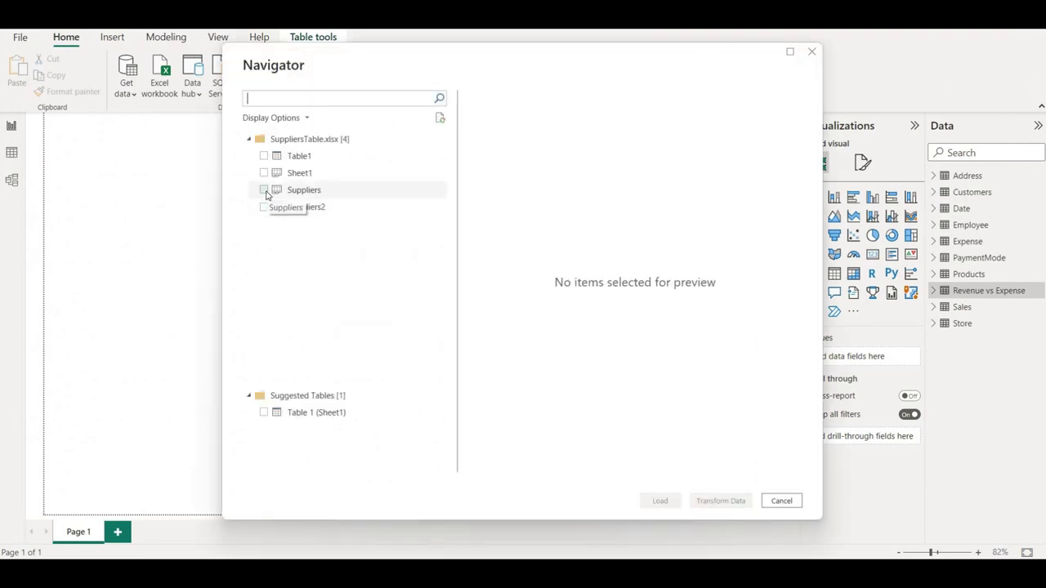
{"action": "left_click", "coordinate": [264, 190]}
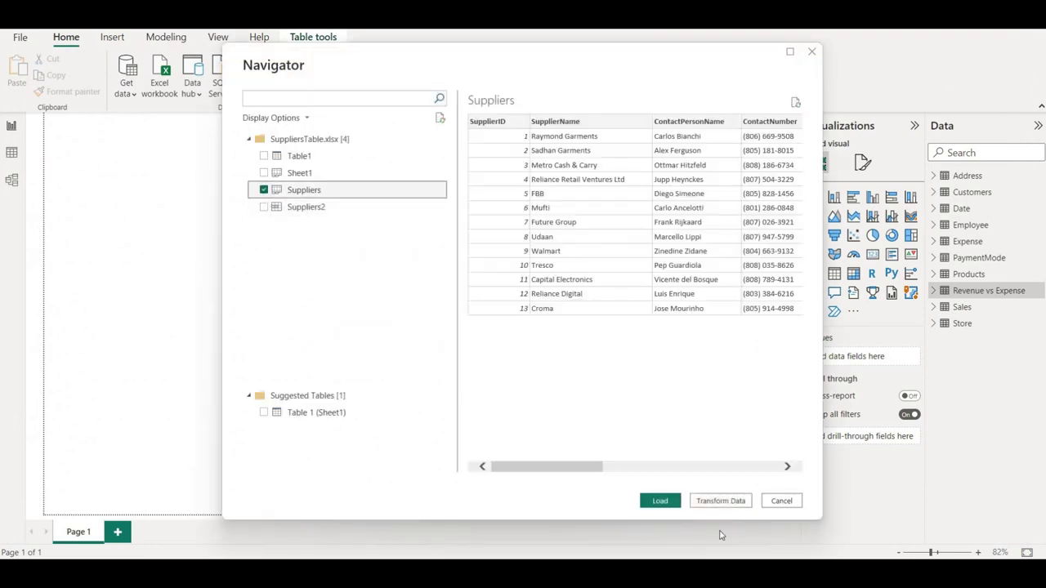
{"action": "left_click", "coordinate": [658, 501]}
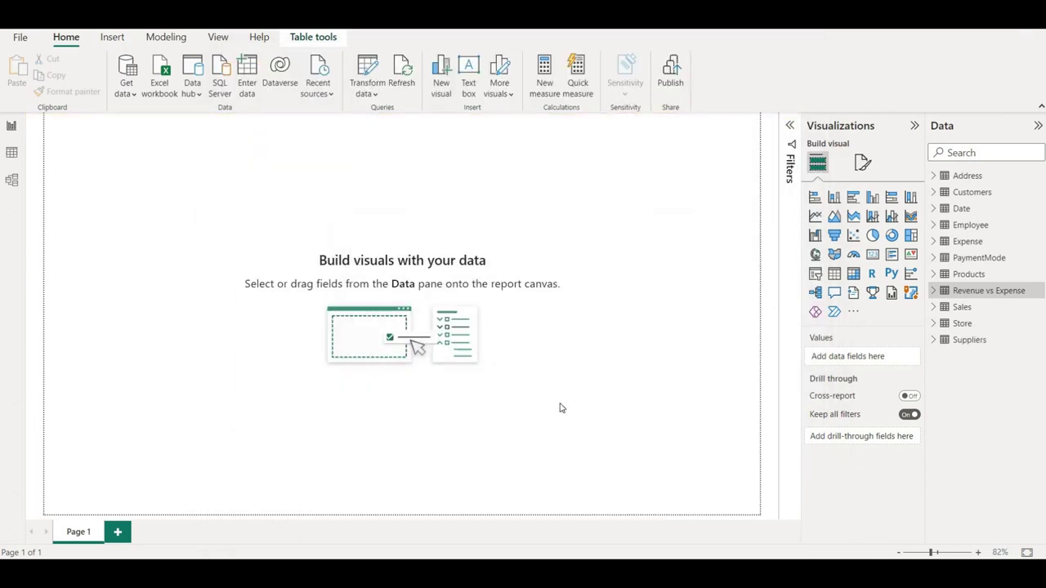
Step: Import Table1 from the SupplierTransactions.xlsx workbook into the report
{"action": "left_click", "coordinate": [173, 85]}
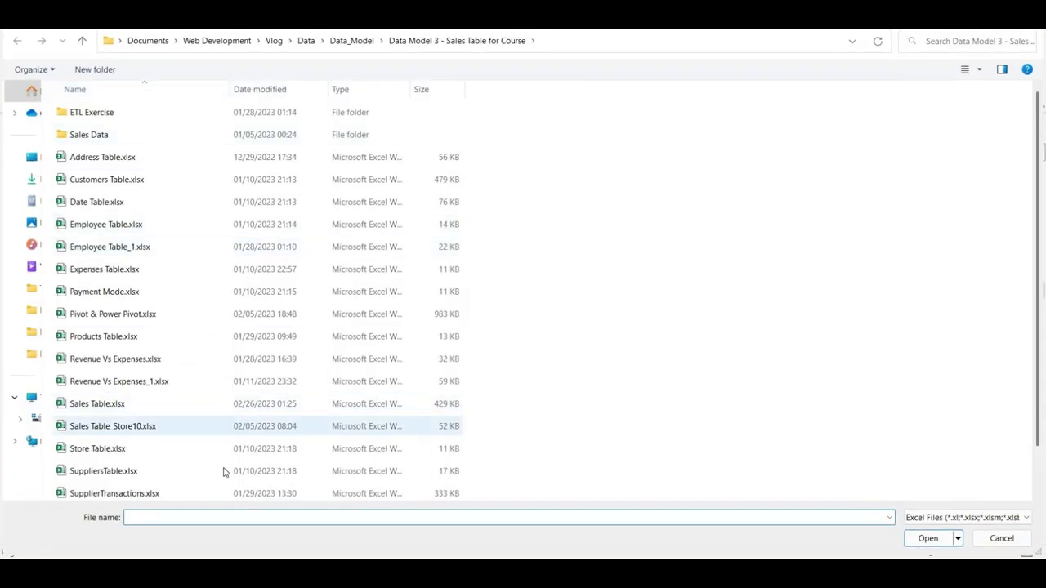
{"action": "scroll", "coordinate": [224, 472], "scroll_direction": "down", "scroll_amount": 1}
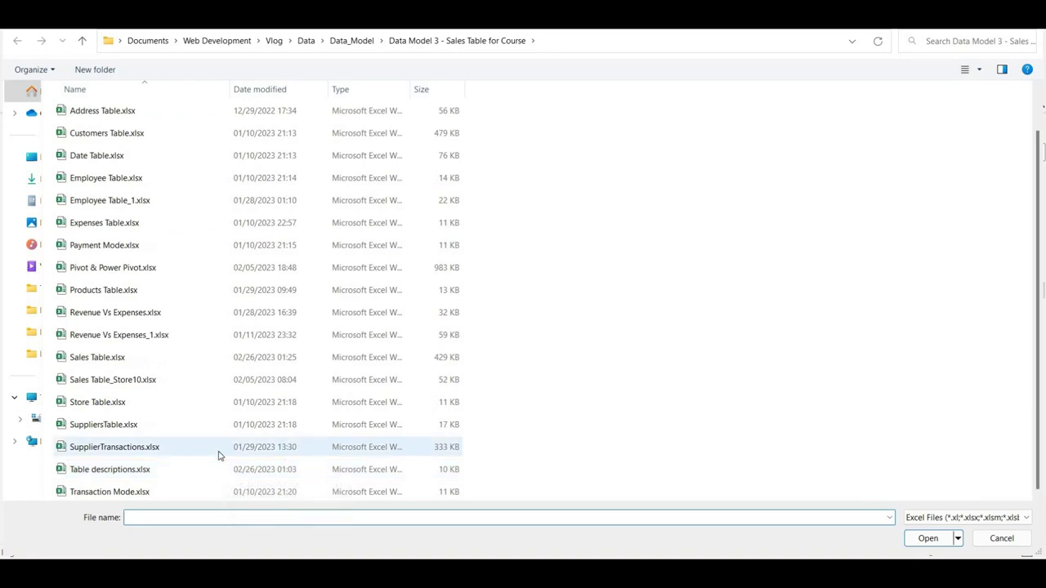
{"action": "double_click", "coordinate": [219, 454]}
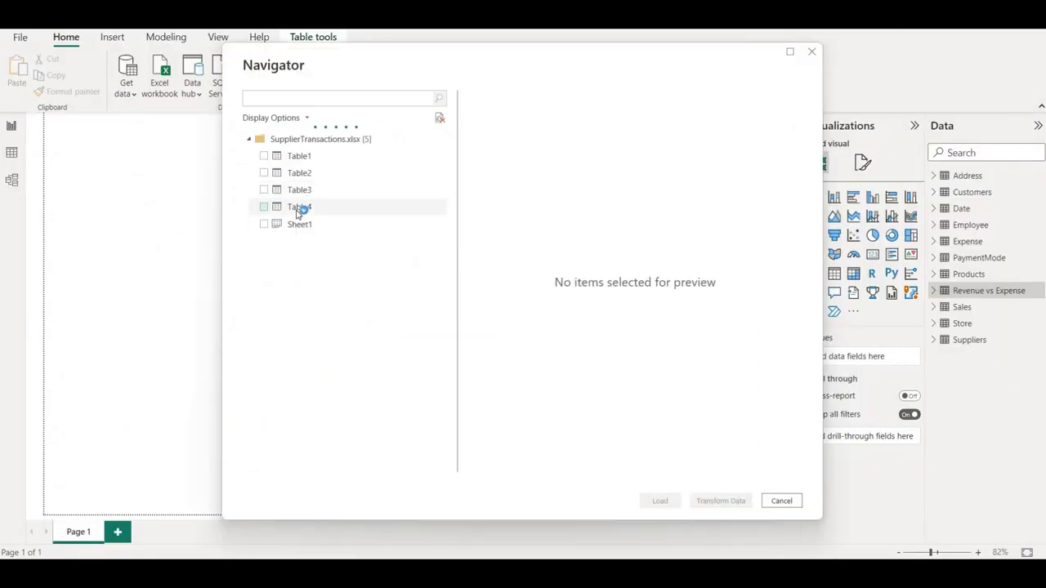
{"action": "left_click", "coordinate": [264, 156]}
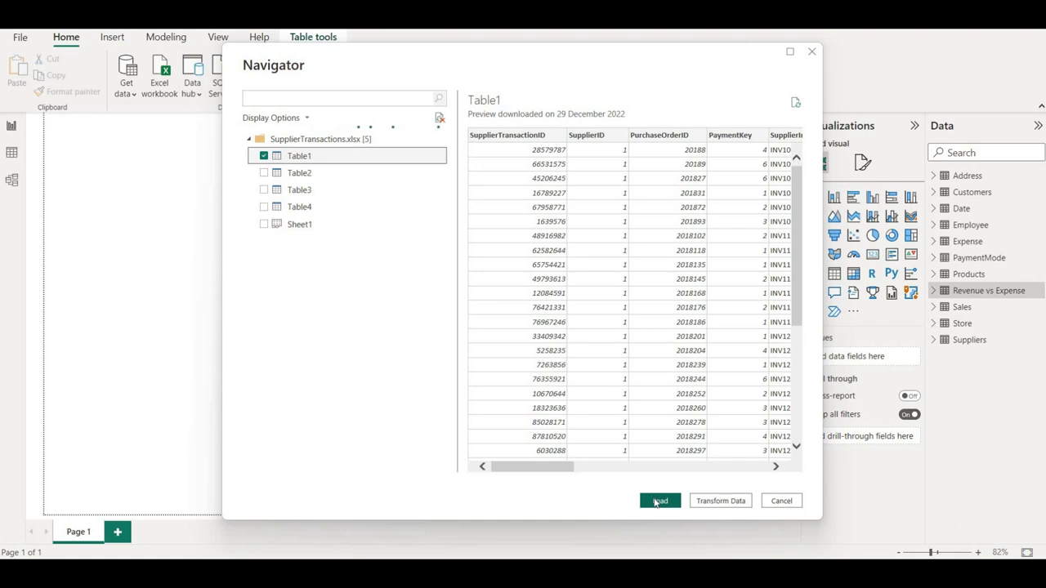
{"action": "left_click", "coordinate": [658, 501]}
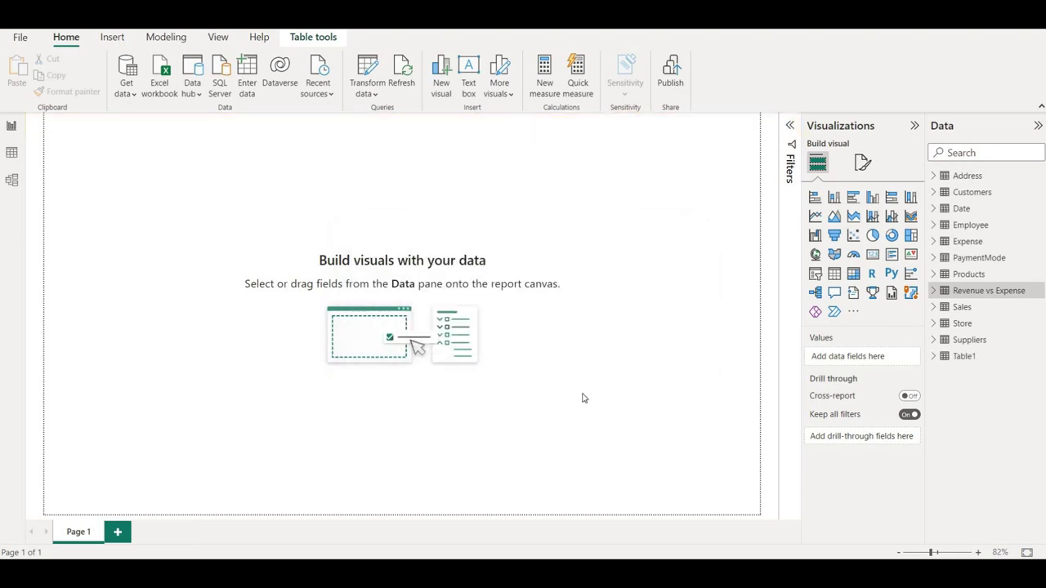
Step: Rename the imported Table1 table as Suppliers Transactions
{"action": "double_click", "coordinate": [964, 357]}
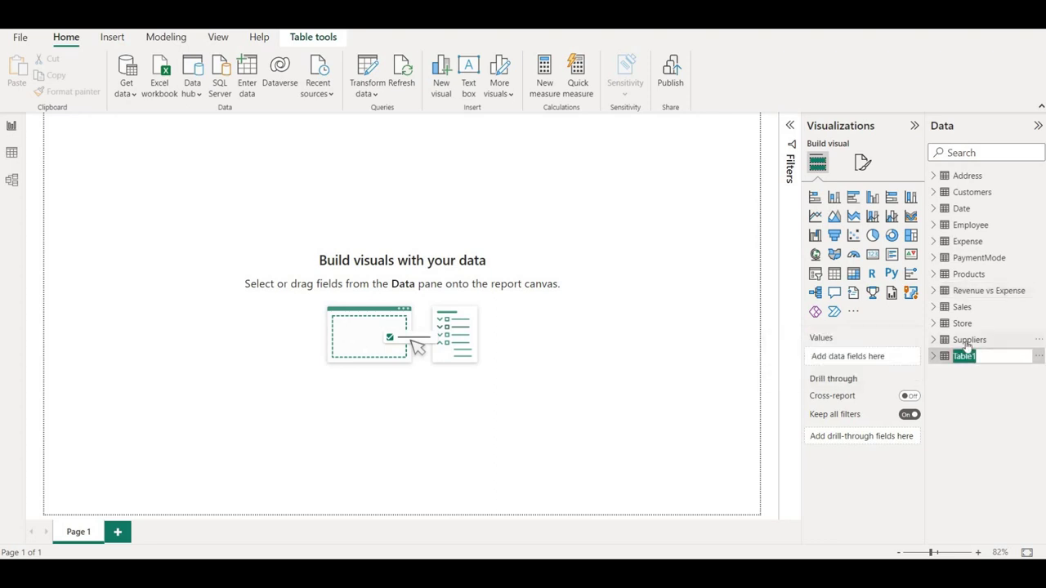
{"action": "type", "text": "Suppliers Transact"}
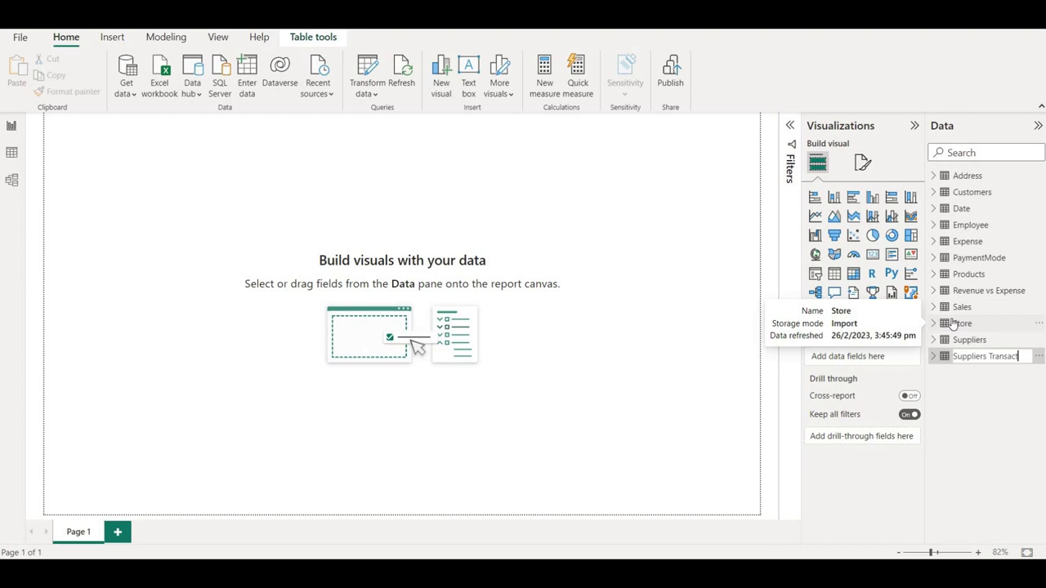
{"action": "type", "text": "s"}
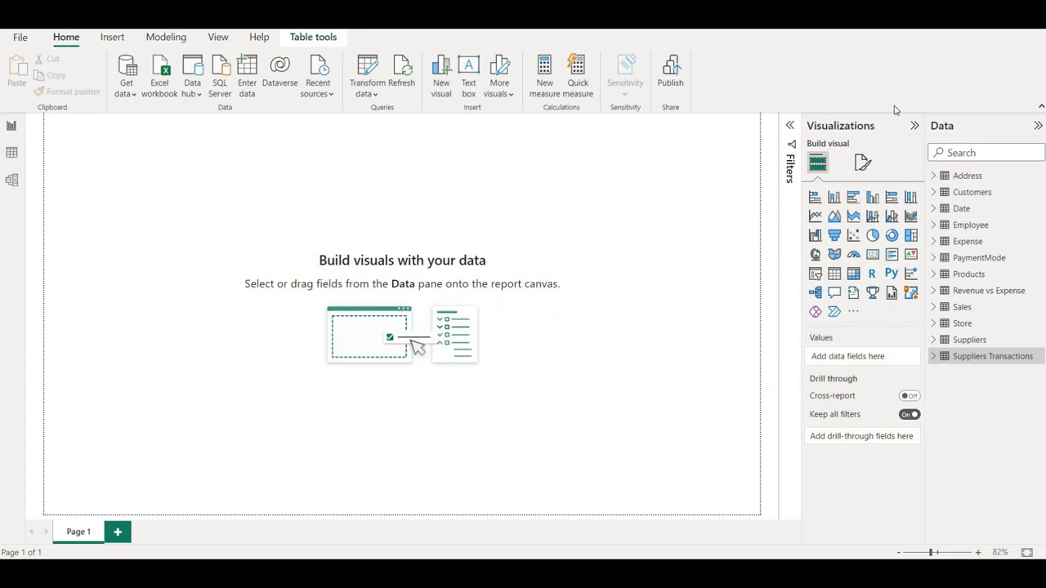
Step: Import the Transaction sheet from the Transaction Mode.xlsx workbook into the report
{"action": "left_click", "coordinate": [162, 75]}
{"action": "scroll", "coordinate": [494, 365], "scroll_direction": "down", "scroll_amount": 1}
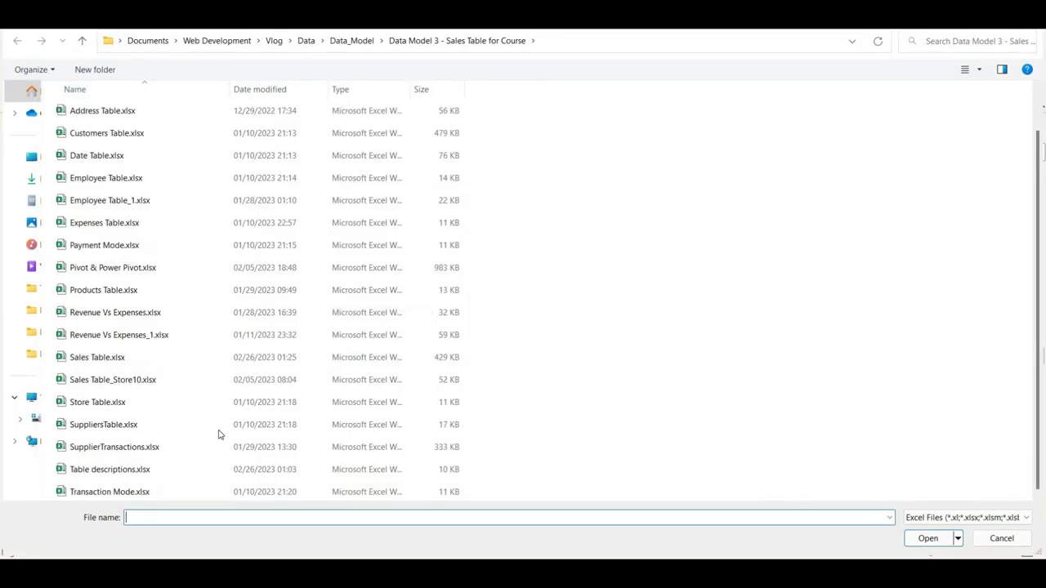
{"action": "double_click", "coordinate": [171, 492]}
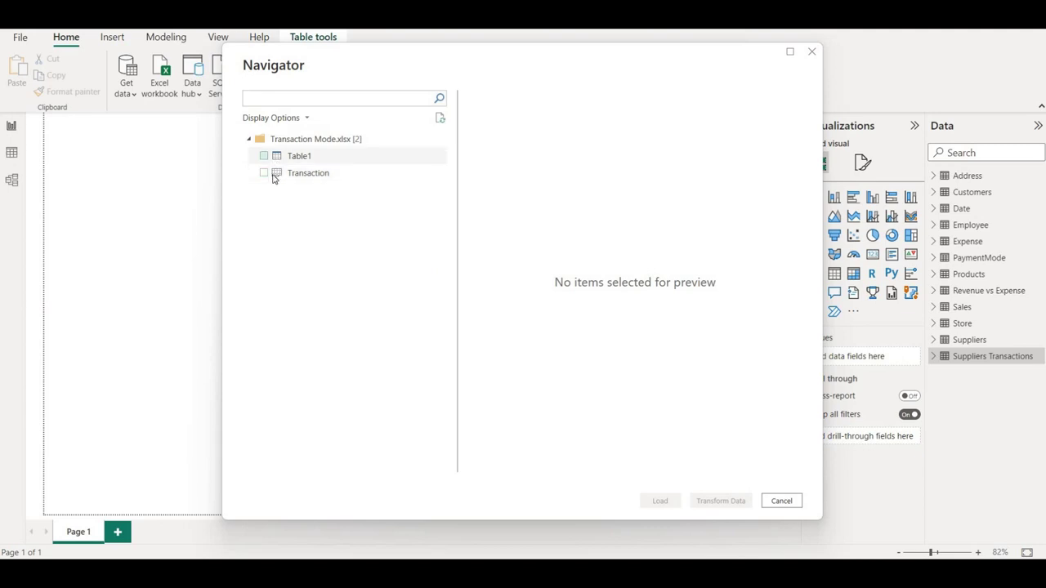
{"action": "left_click", "coordinate": [263, 174]}
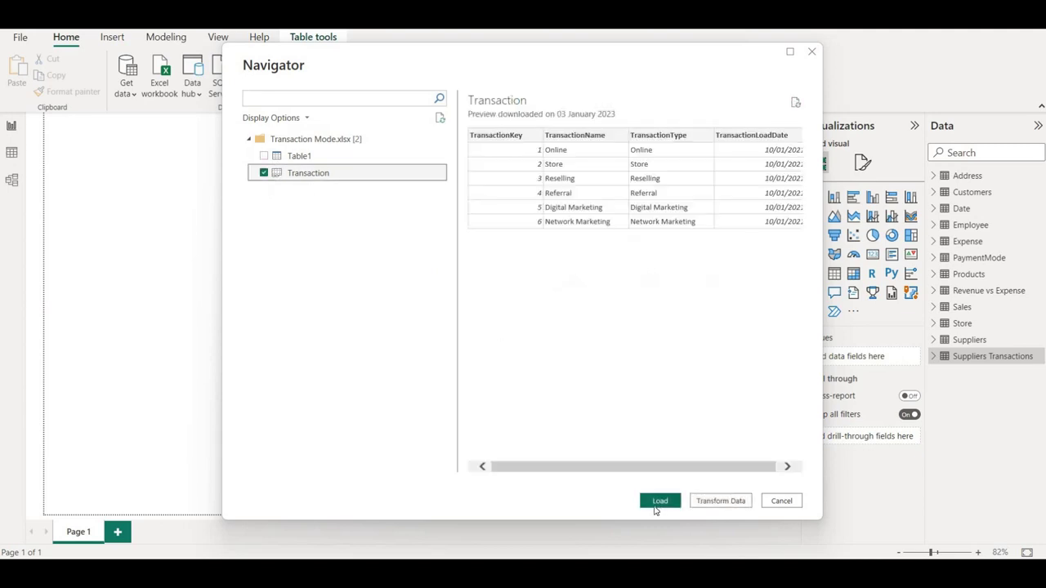
{"action": "left_click", "coordinate": [658, 501]}
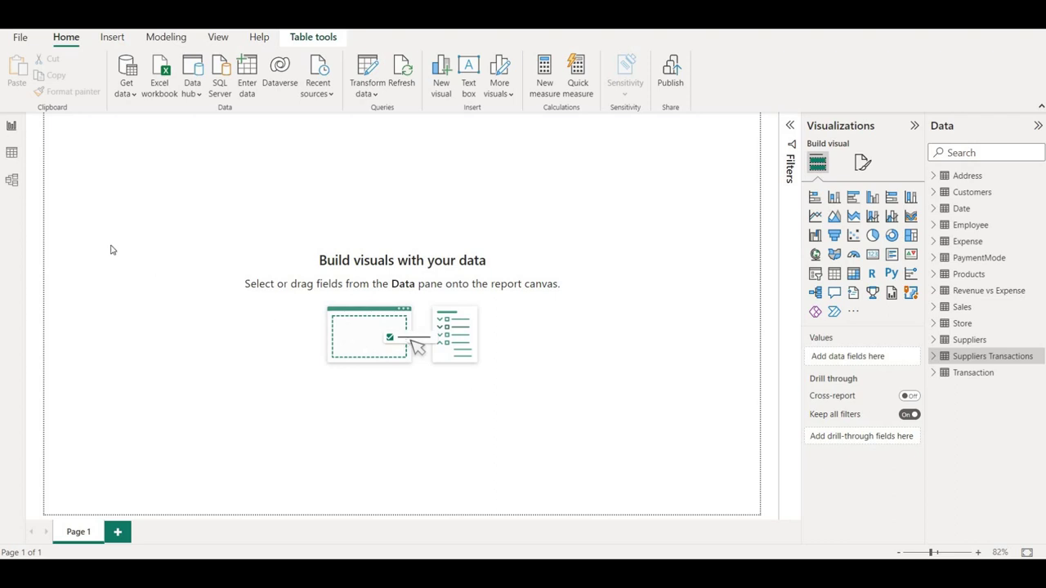
Step: Open the model diagram, collapse the Data pane and enlarge the table cards until their fields are readable
{"action": "left_click", "coordinate": [12, 180]}
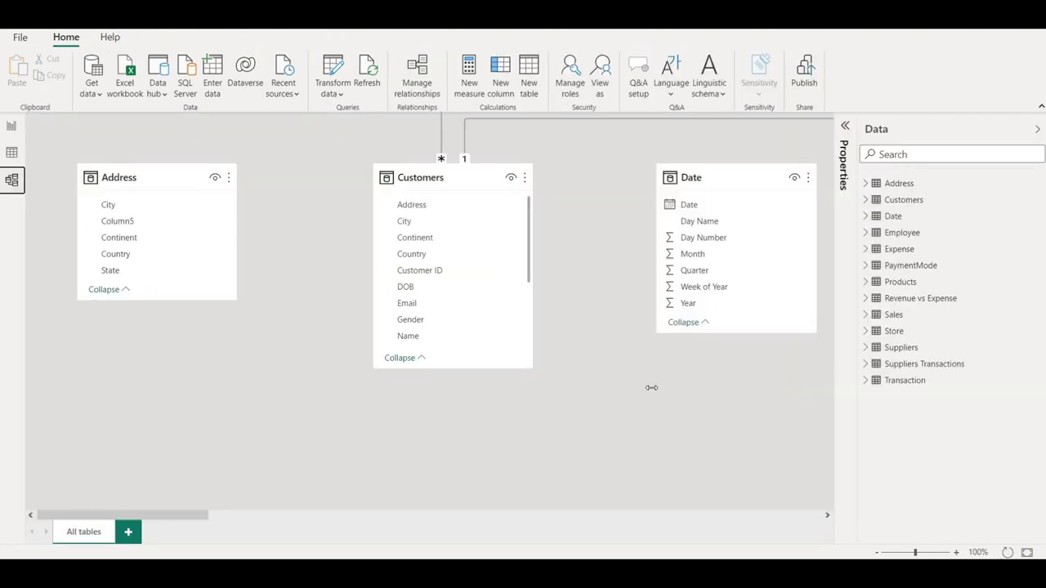
{"action": "left_click", "coordinate": [144, 177]}
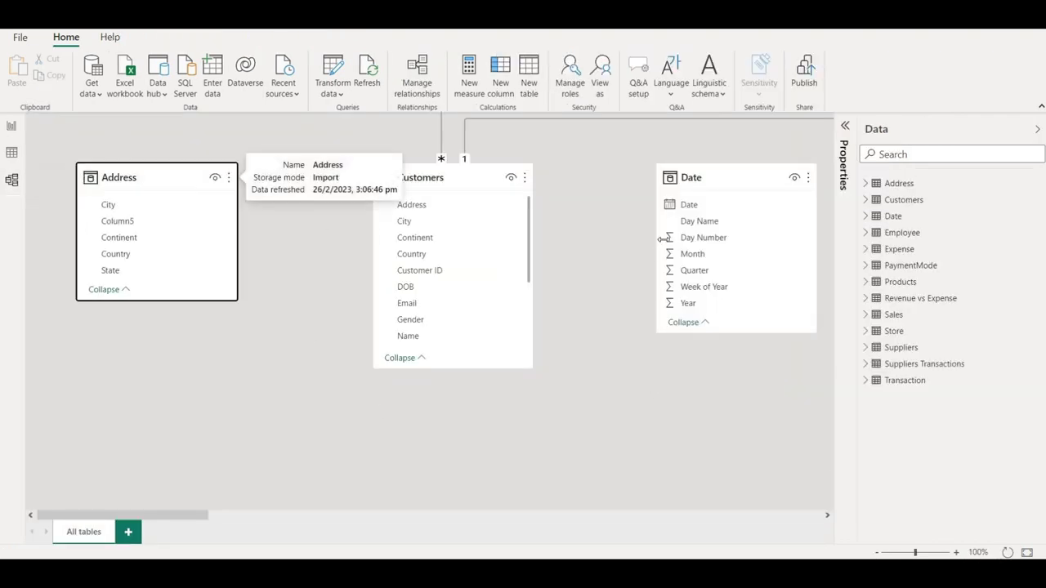
{"action": "left_click", "coordinate": [1027, 553]}
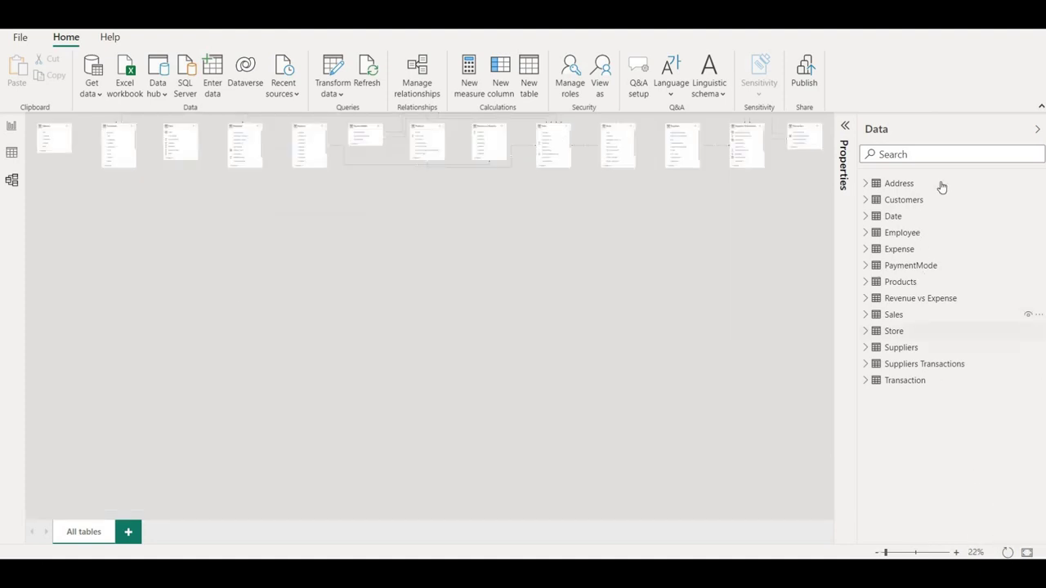
{"action": "left_click", "coordinate": [1036, 133]}
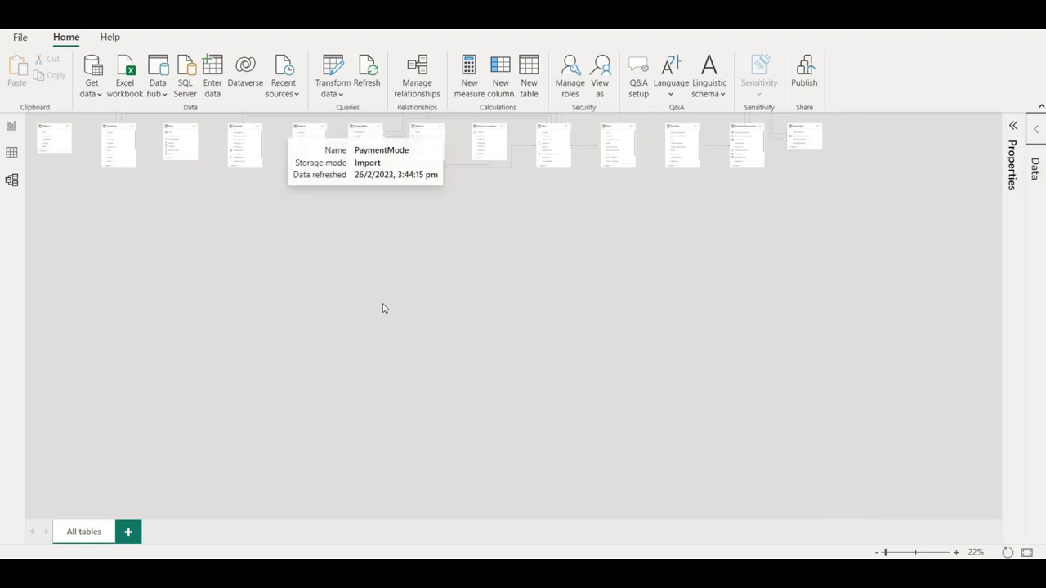
{"action": "scroll", "coordinate": [388, 326], "scroll_direction": "up", "scroll_amount": 5}
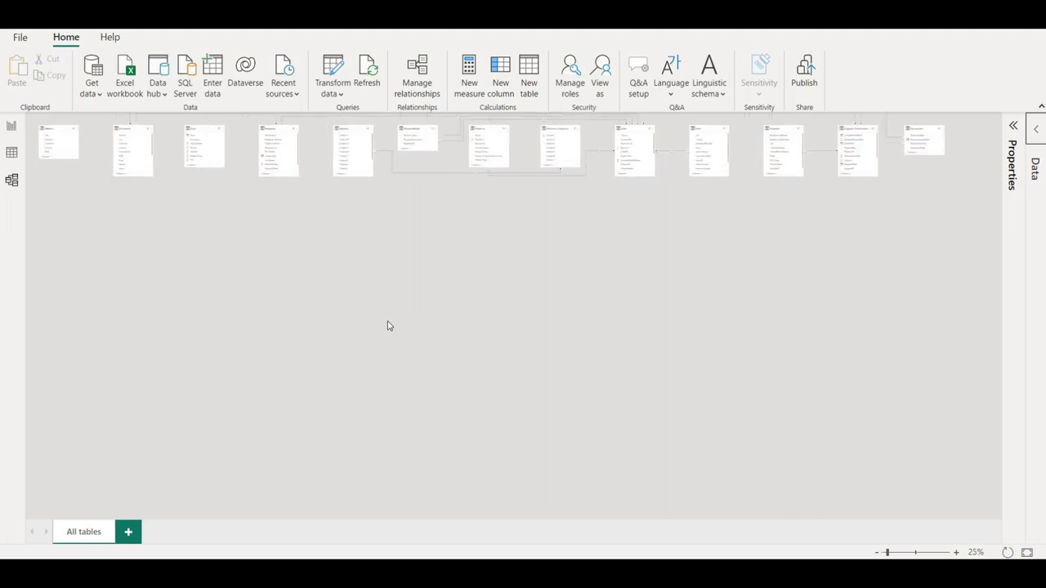
{"action": "scroll", "coordinate": [416, 502], "scroll_direction": "up", "scroll_amount": 2}
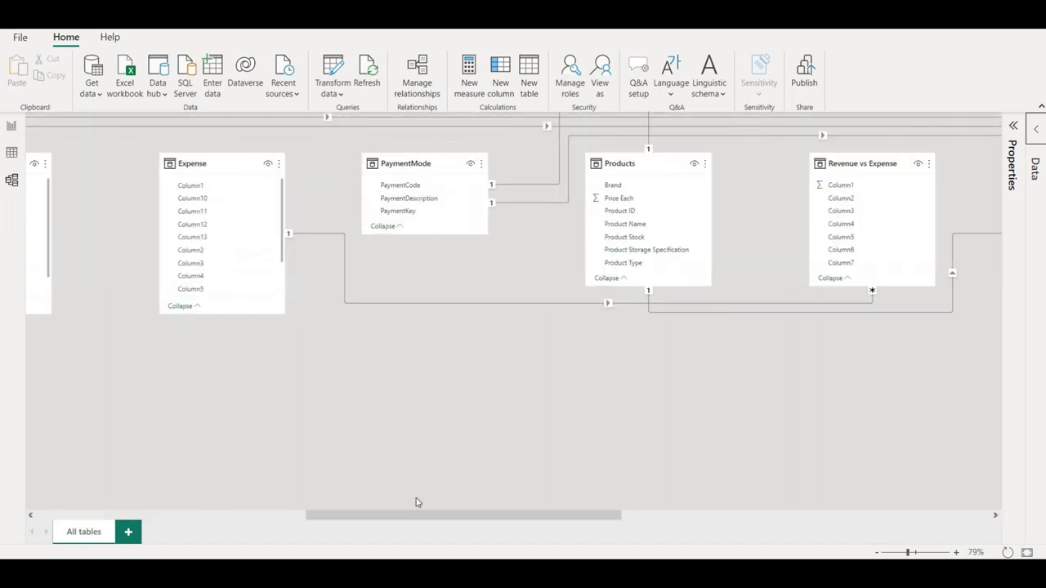
Step: Place Customers below Address and Date beside Address, shorten Date's card to Address's height, and bring Employee in below and beyond Date
{"action": "left_click_drag", "start_coordinate": [416, 518], "coordinate": [198, 461]}
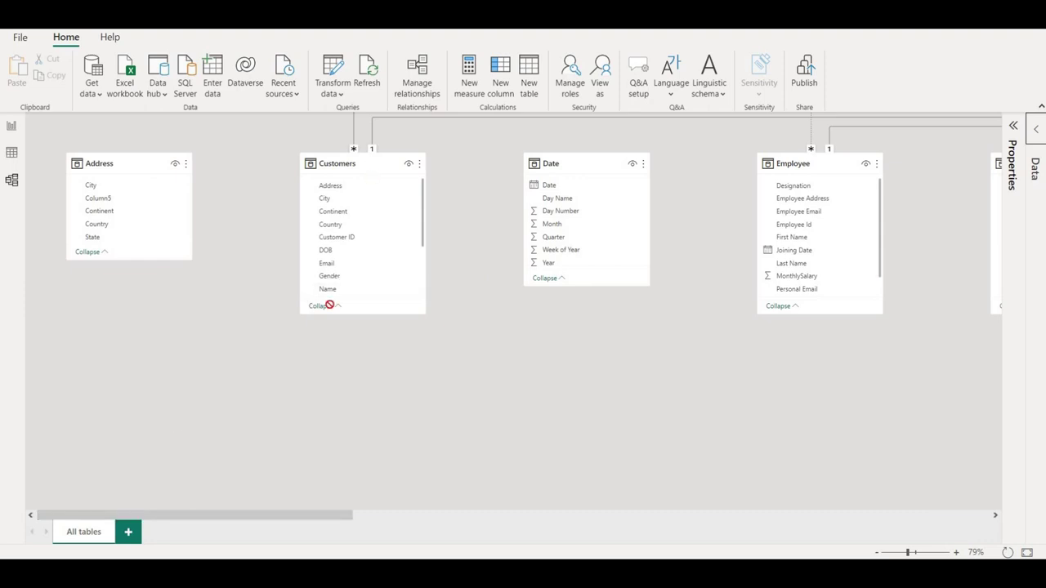
{"action": "left_click_drag", "start_coordinate": [330, 303], "coordinate": [57, 375]}
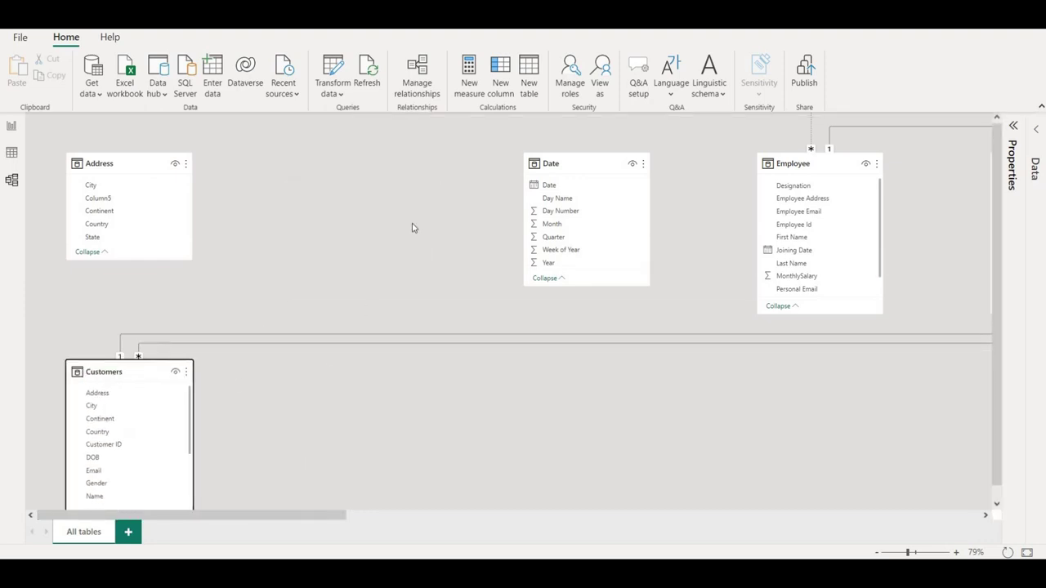
{"action": "left_click_drag", "start_coordinate": [562, 164], "coordinate": [235, 165]}
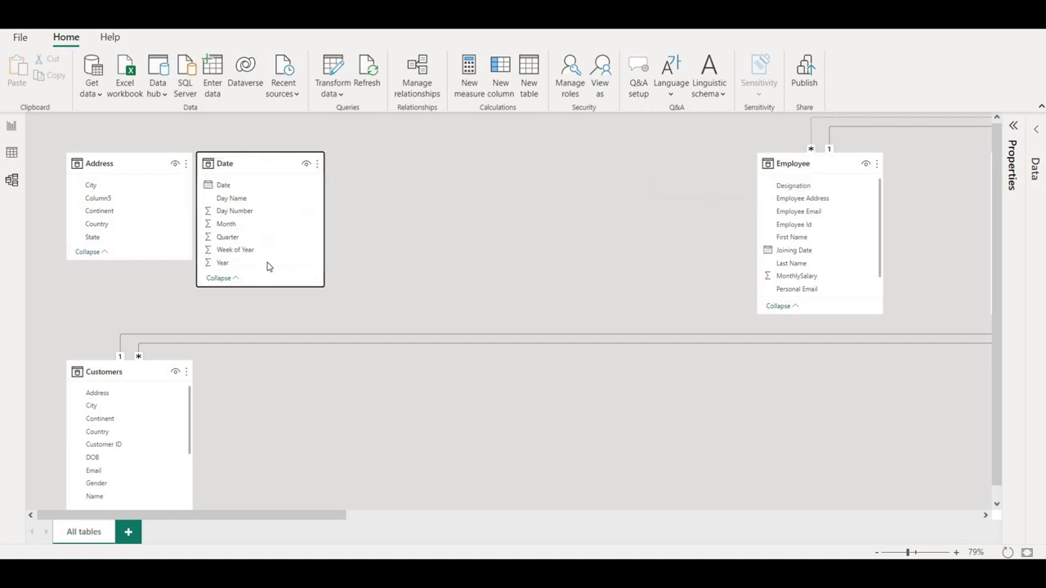
{"action": "left_click_drag", "start_coordinate": [261, 267], "coordinate": [258, 259]}
{"action": "left_click_drag", "start_coordinate": [826, 164], "coordinate": [389, 300]}
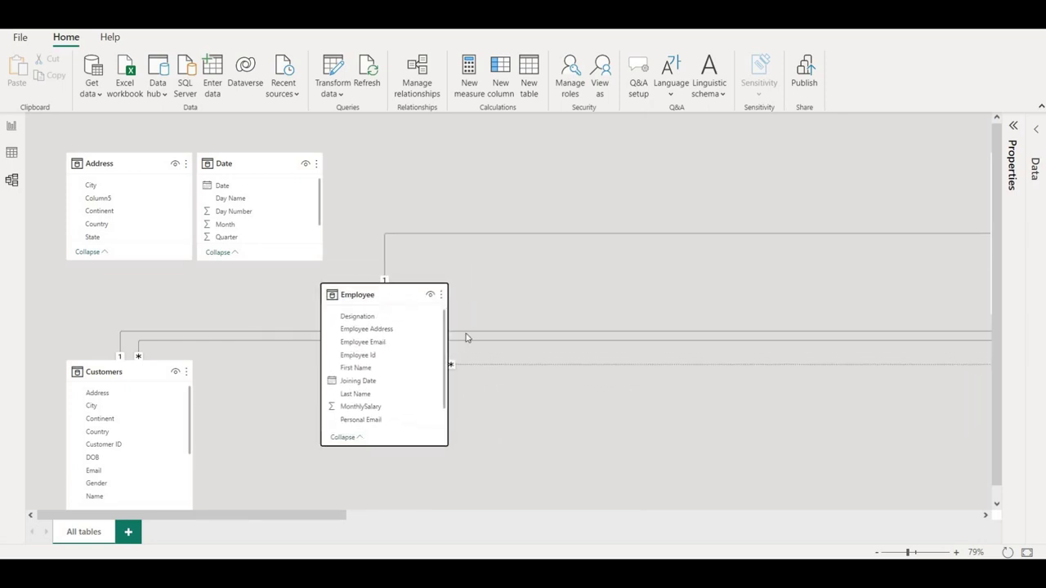
Step: Select every table from Expense through Transaction together and move the group so that Expense sits beside Date
{"action": "left_click", "coordinate": [528, 523]}
{"action": "left_click", "coordinate": [140, 160], "text": "ctrl"}
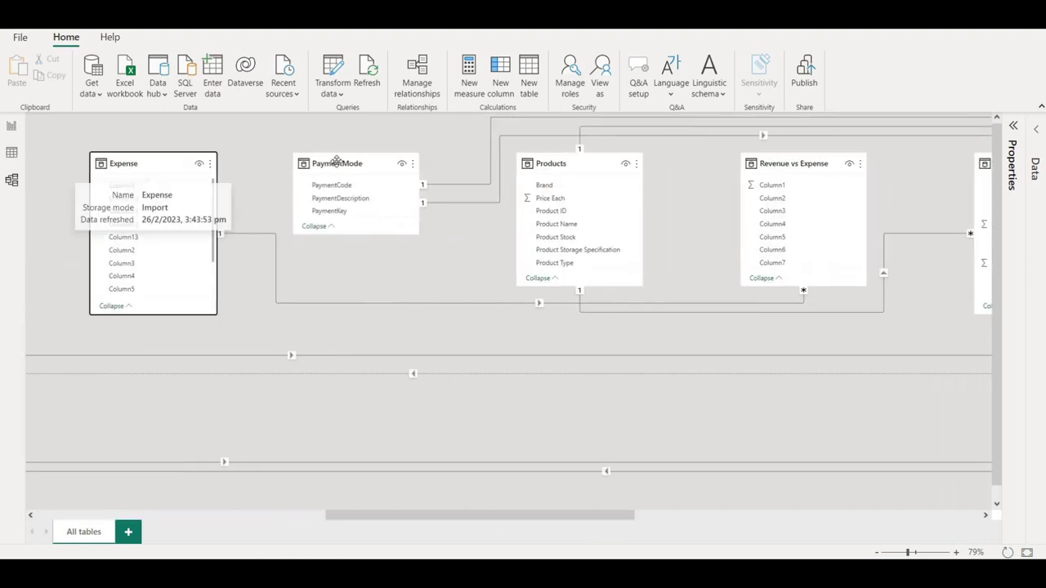
{"action": "left_click", "coordinate": [339, 161], "text": "ctrl"}
{"action": "left_click", "coordinate": [593, 169], "text": "ctrl"}
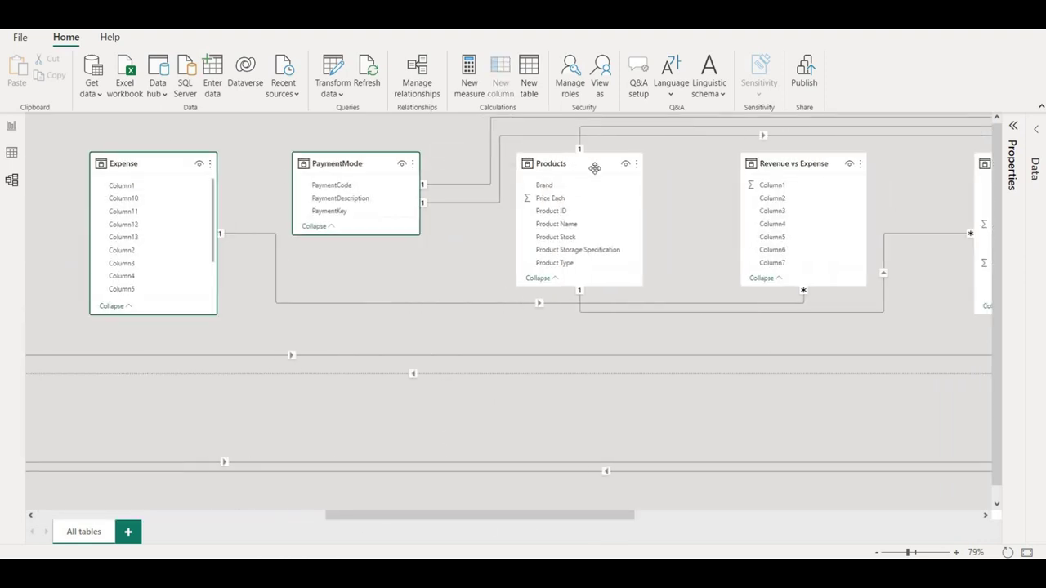
{"action": "left_click", "coordinate": [803, 163], "text": "ctrl"}
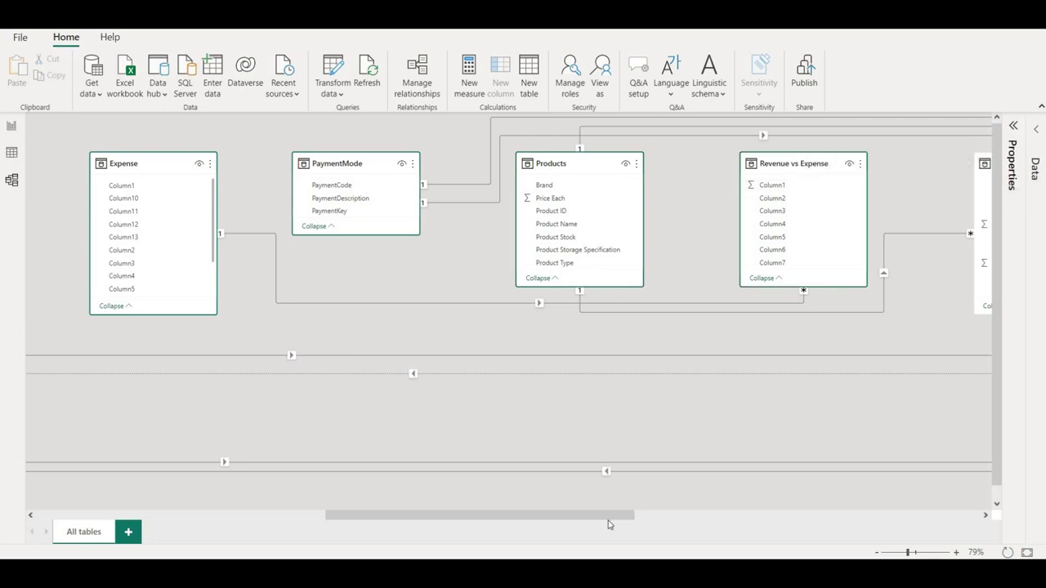
{"action": "left_click_drag", "start_coordinate": [618, 524], "coordinate": [858, 520]}
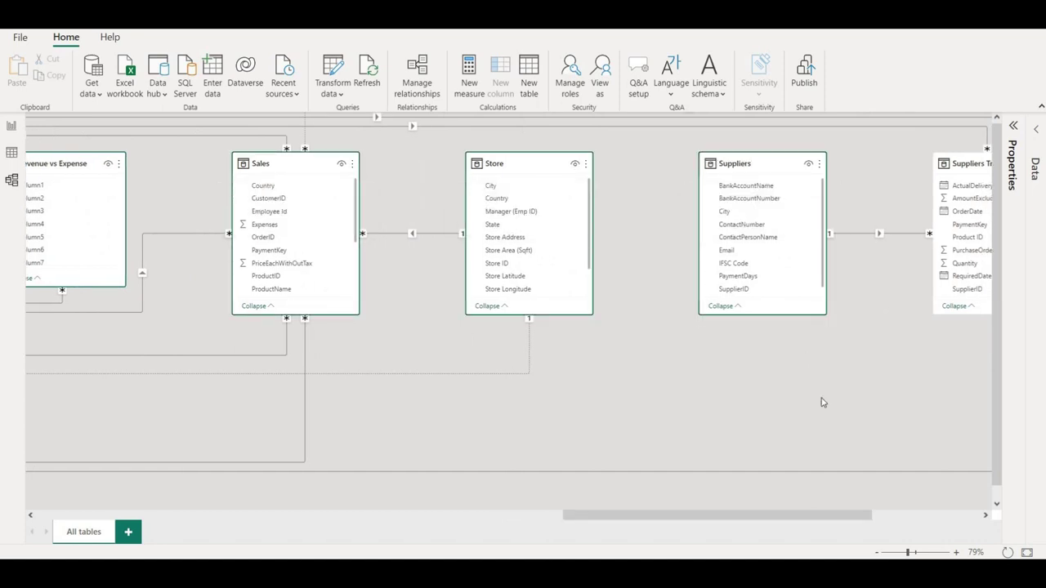
{"action": "left_click_drag", "start_coordinate": [859, 520], "coordinate": [968, 520]}
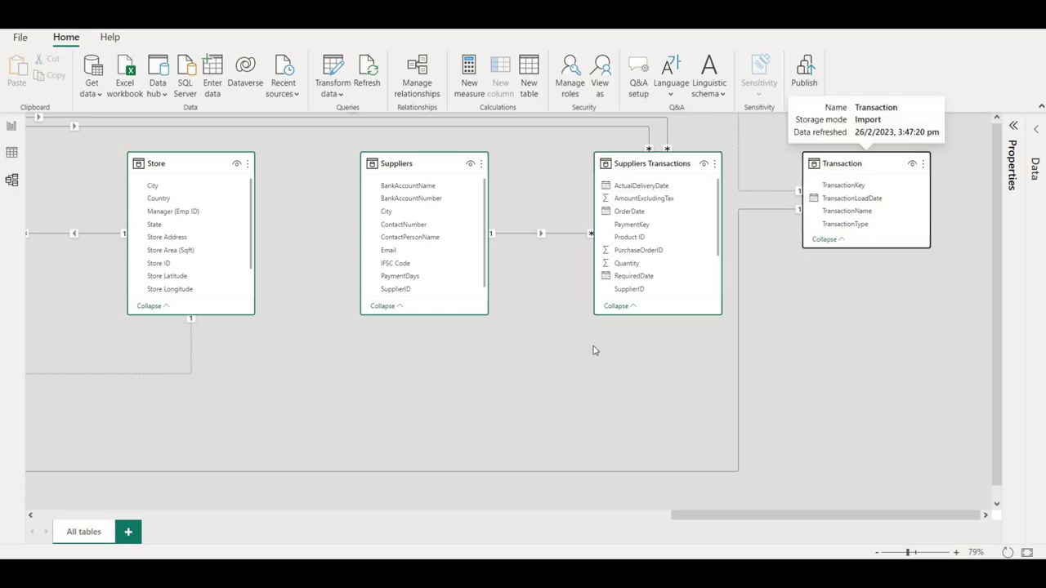
{"action": "left_click", "coordinate": [303, 518]}
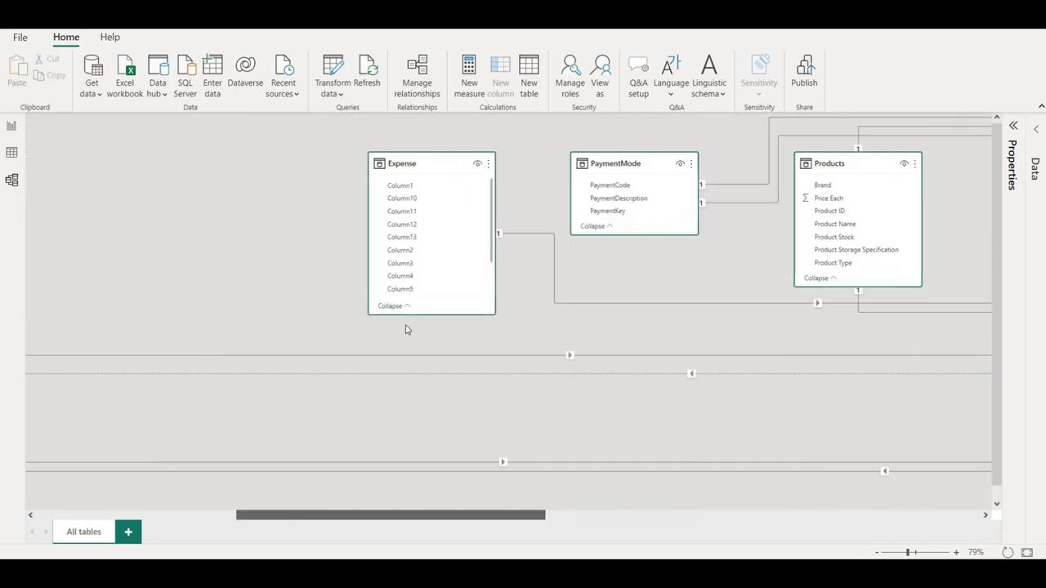
{"action": "left_click_drag", "start_coordinate": [400, 519], "coordinate": [271, 520]}
{"action": "left_click_drag", "start_coordinate": [964, 164], "coordinate": [312, 148]}
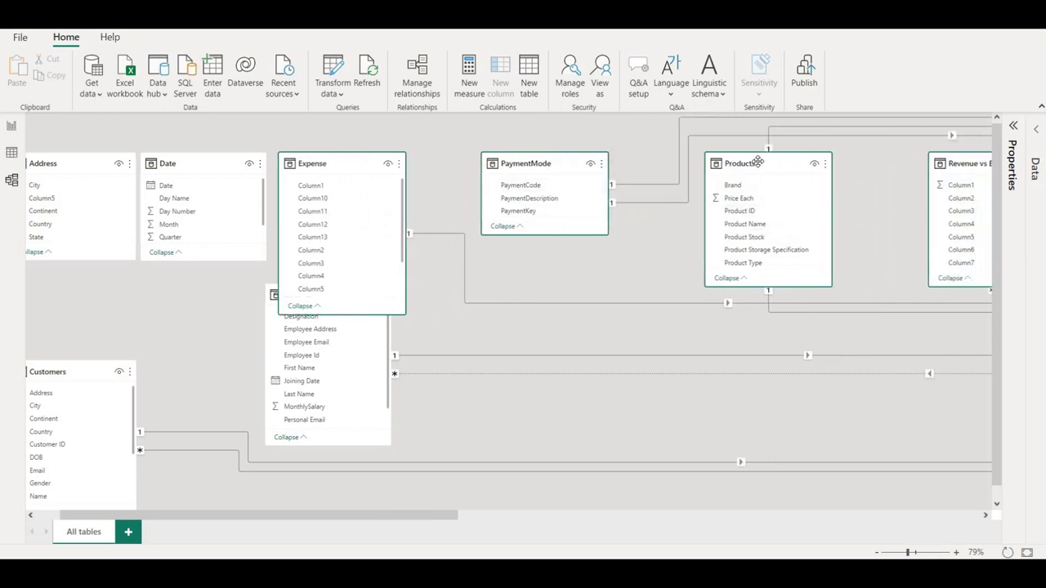
{"action": "left_click_drag", "start_coordinate": [759, 161], "coordinate": [731, 156]}
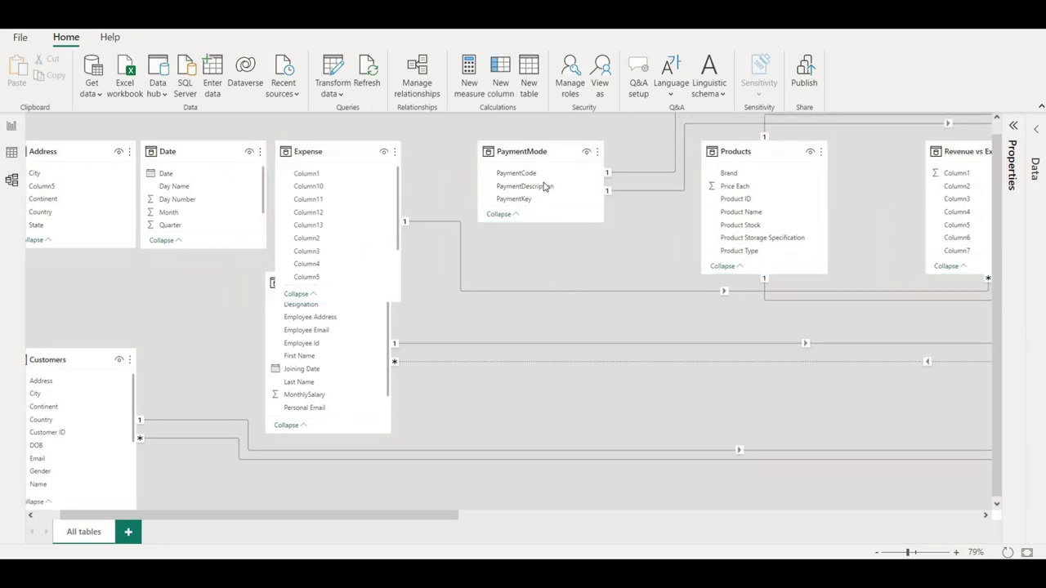
Step: Line up PaymentMode and Products beside Expense, and place Revenue vs Expense in the lower row beneath Products
{"action": "left_click_drag", "start_coordinate": [534, 152], "coordinate": [472, 144]}
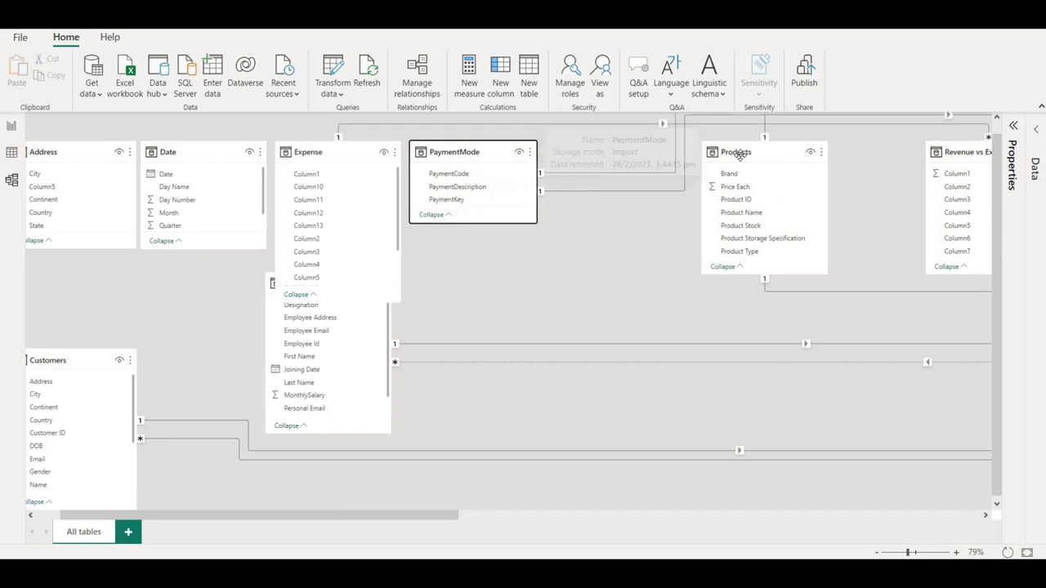
{"action": "left_click_drag", "start_coordinate": [738, 155], "coordinate": [586, 144]}
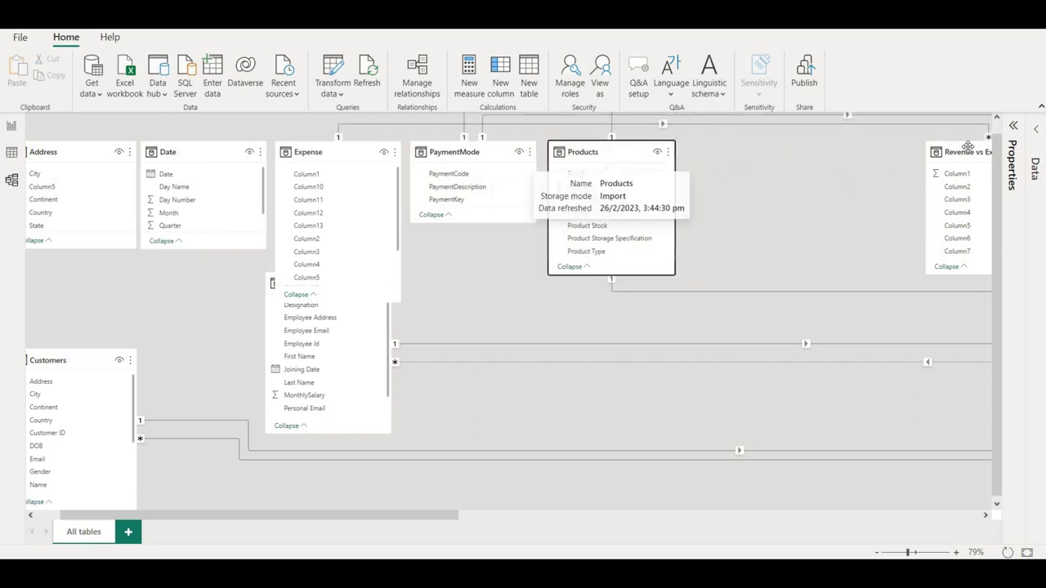
{"action": "left_click_drag", "start_coordinate": [967, 145], "coordinate": [731, 141]}
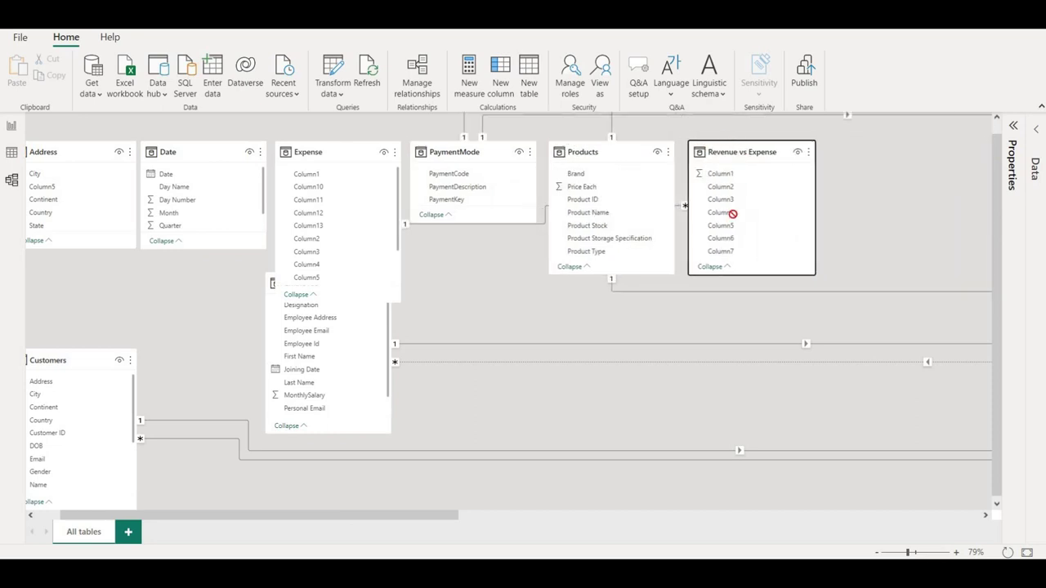
{"action": "left_click_drag", "start_coordinate": [733, 214], "coordinate": [651, 373]}
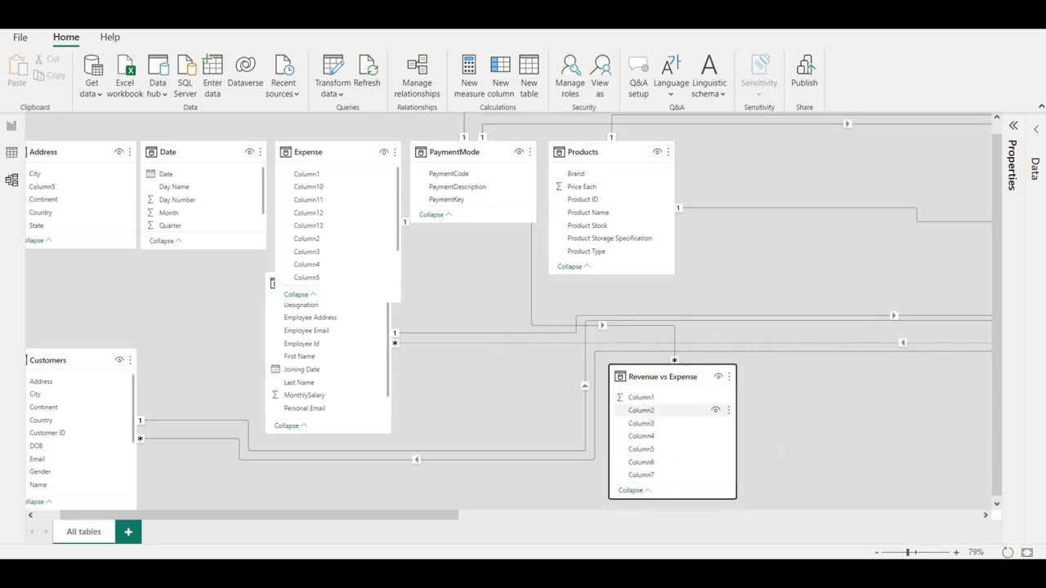
Step: Place Sales in the lower row beside Revenue vs Expense and move Store beside Products in the upper row
{"action": "scroll", "coordinate": [586, 516], "scroll_direction": "right", "scroll_amount": 5}
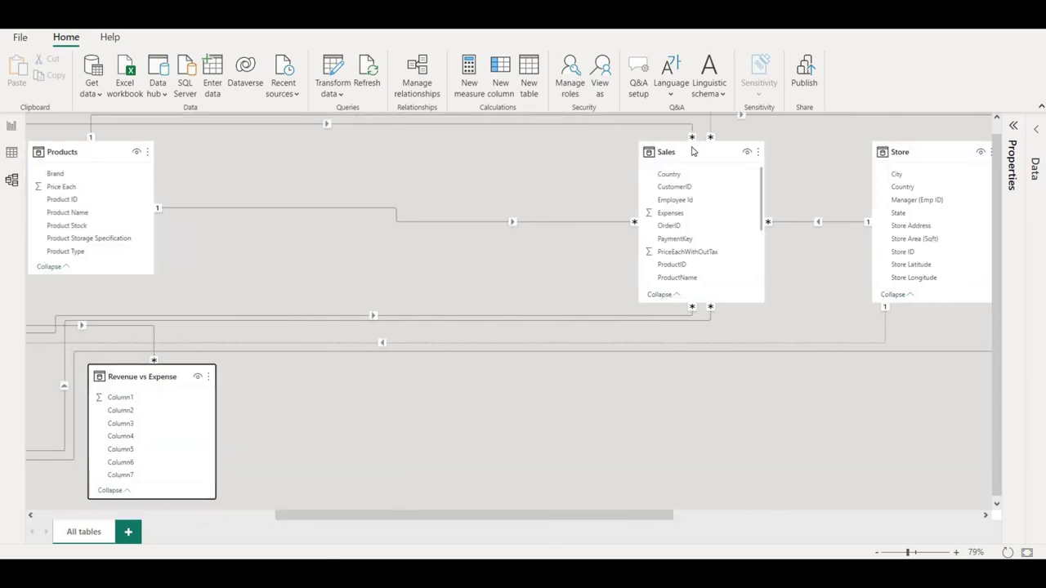
{"action": "left_click_drag", "start_coordinate": [302, 243], "coordinate": [296, 368]}
{"action": "left_click_drag", "start_coordinate": [945, 145], "coordinate": [306, 129]}
{"action": "left_click_drag", "start_coordinate": [256, 129], "coordinate": [184, 129]}
Step: Bring the three remaining distant tables closer, with Suppliers beside Store, Transaction beside Suppliers, and Suppliers Transactions beside Sales in the lower row
{"action": "left_click_drag", "start_coordinate": [552, 518], "coordinate": [253, 520]}
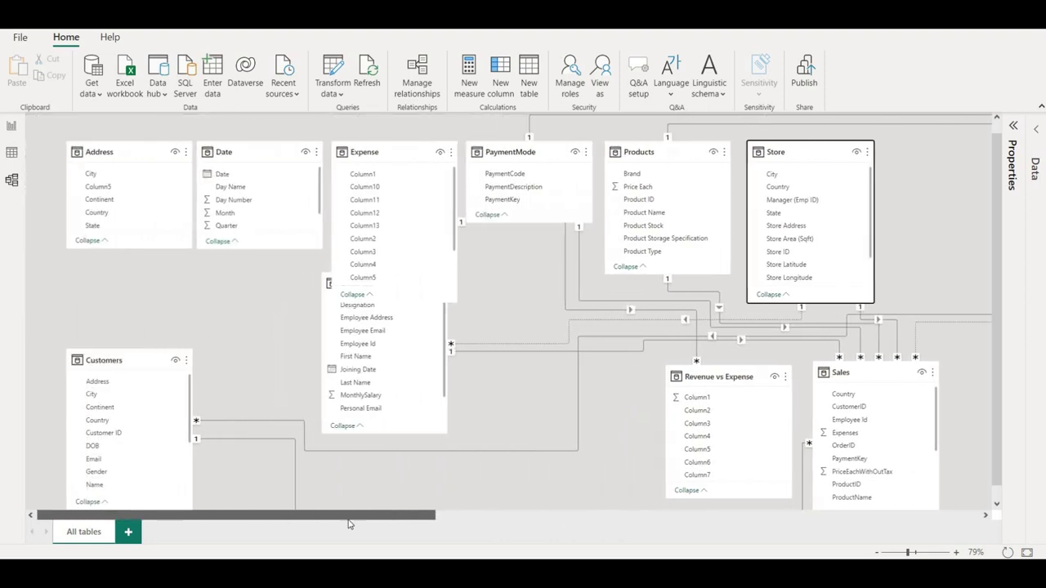
{"action": "scroll", "coordinate": [812, 527], "scroll_direction": "right", "scroll_amount": 10}
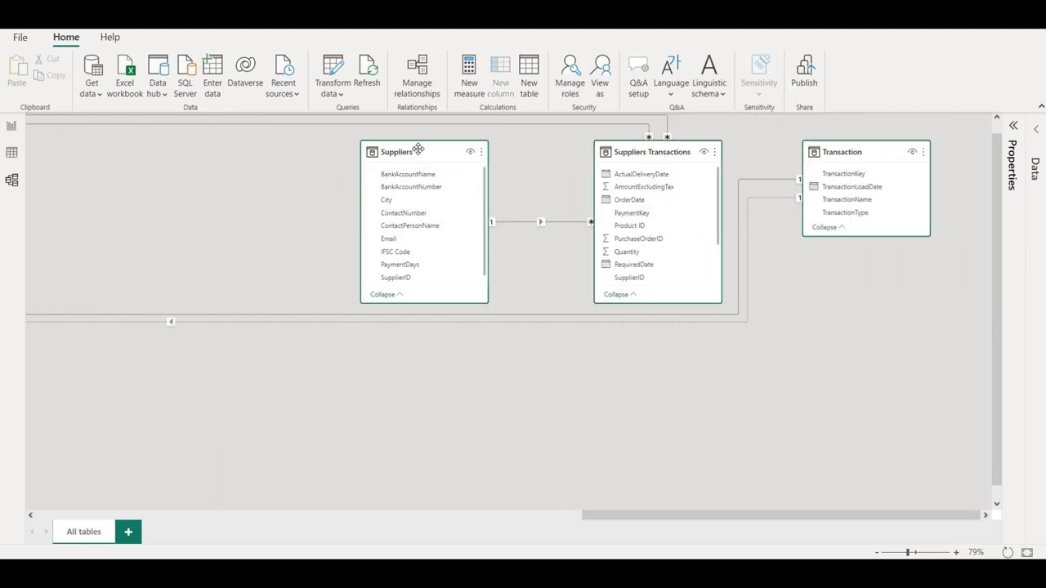
{"action": "left_click_drag", "start_coordinate": [418, 150], "coordinate": [924, 155]}
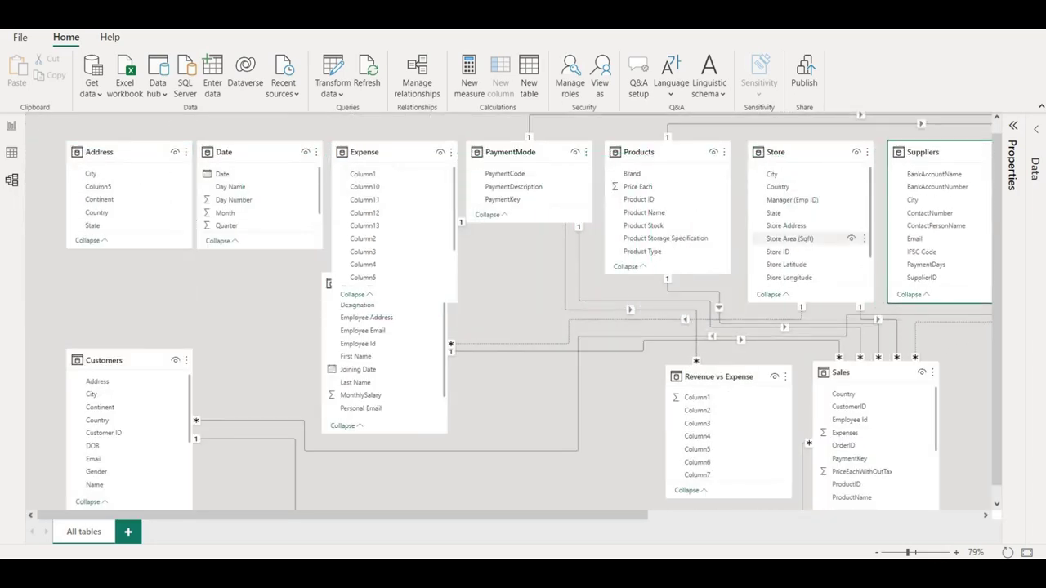
{"action": "left_click_drag", "start_coordinate": [644, 517], "coordinate": [882, 515]}
{"action": "scroll", "coordinate": [768, 249], "scroll_direction": "down", "scroll_amount": 1}
{"action": "left_click_drag", "start_coordinate": [769, 249], "coordinate": [588, 359]}
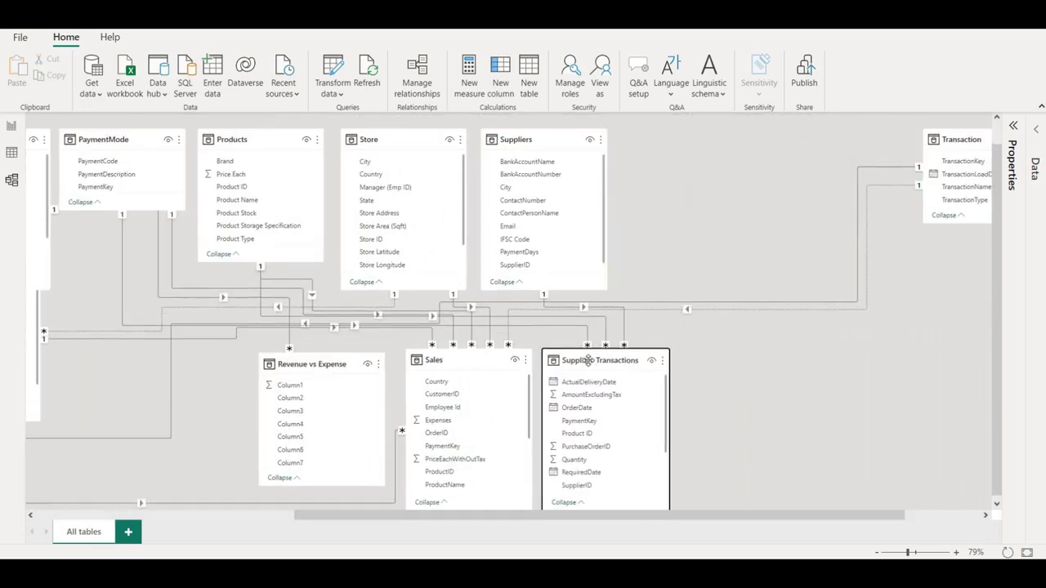
{"action": "left_click_drag", "start_coordinate": [722, 129], "coordinate": [951, 133]}
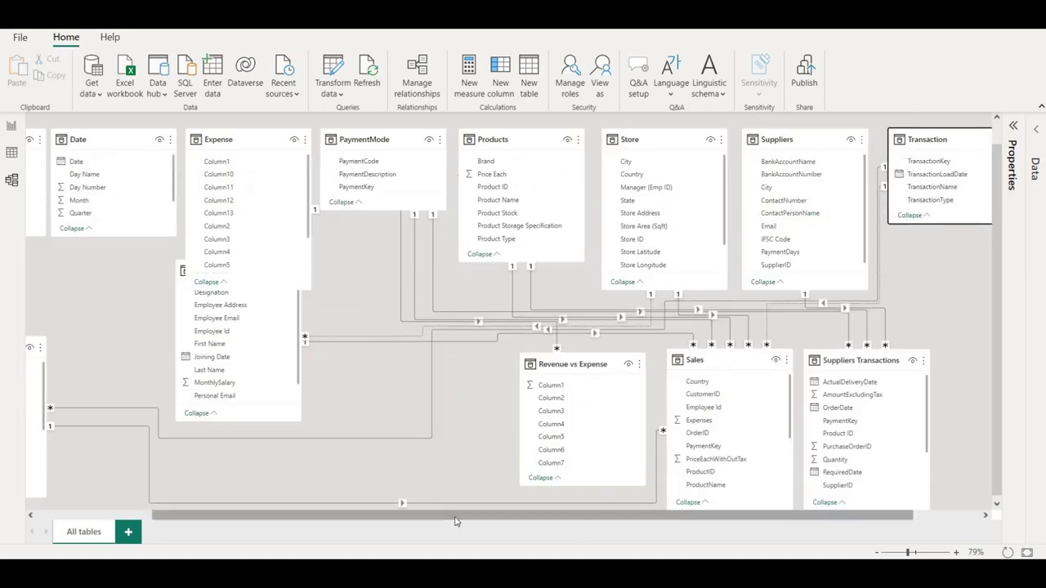
Step: Move Employee down clear of Expense into the Customers row, and put Address and Date between Employee and Revenue vs Expense
{"action": "left_click_drag", "start_coordinate": [459, 517], "coordinate": [343, 516]}
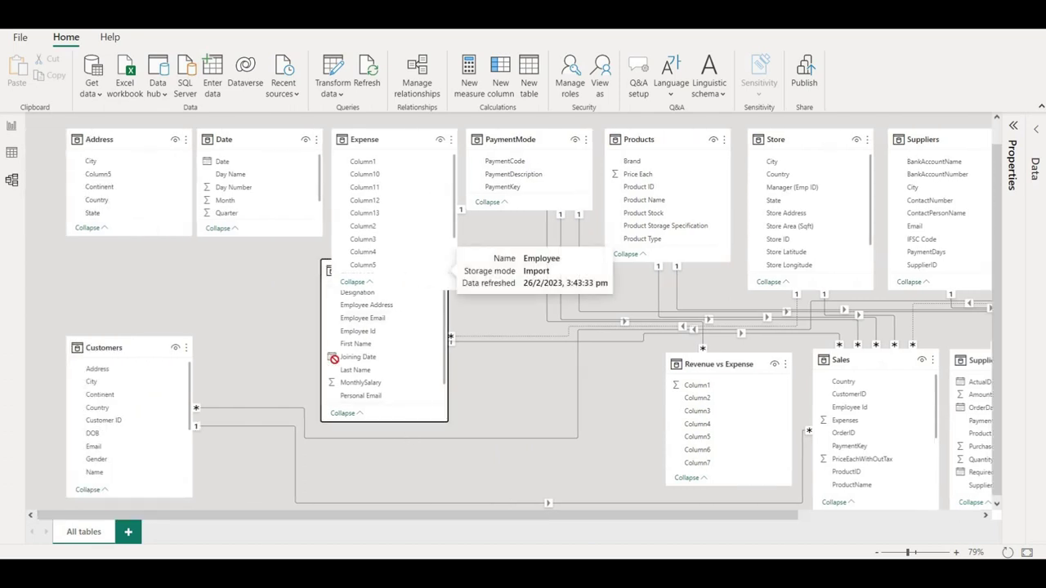
{"action": "left_click_drag", "start_coordinate": [334, 358], "coordinate": [328, 347]}
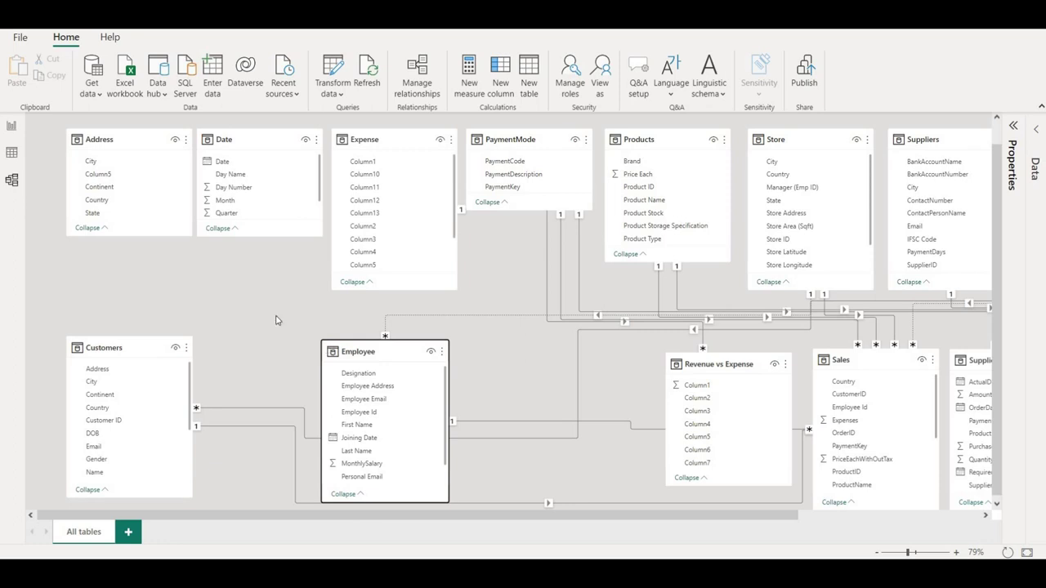
{"action": "left_click_drag", "start_coordinate": [134, 142], "coordinate": [526, 383]}
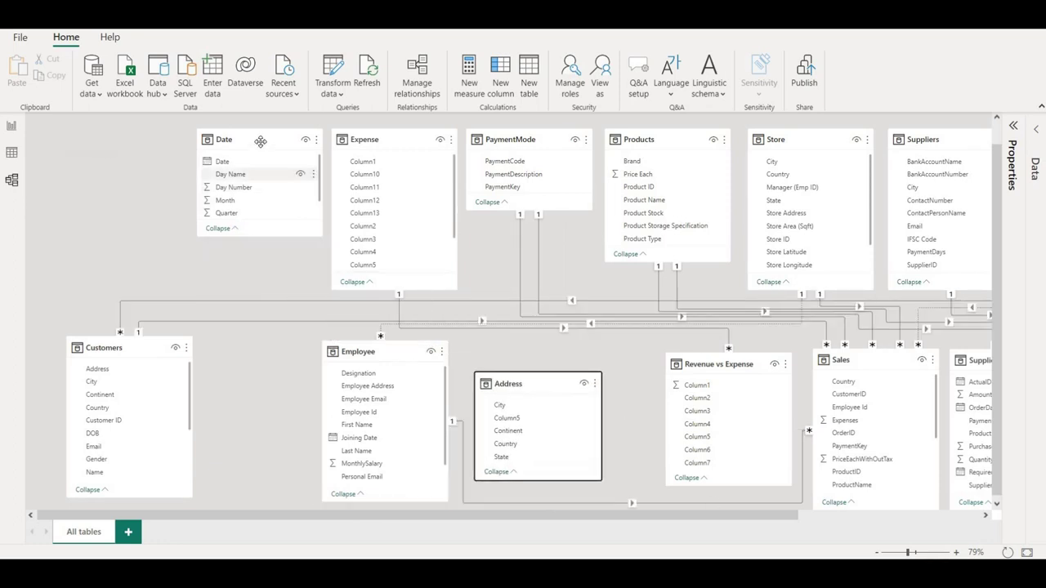
{"action": "left_click_drag", "start_coordinate": [264, 139], "coordinate": [590, 412]}
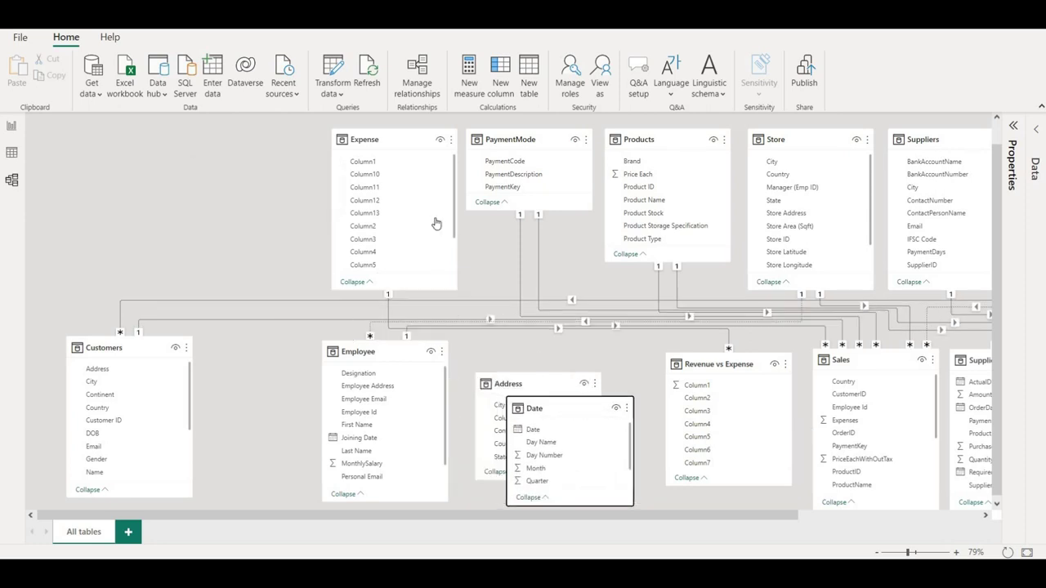
Step: Shift Expense above Customers at the start of the upper row, followed side by side by PaymentMode and Products
{"action": "left_click_drag", "start_coordinate": [399, 140], "coordinate": [94, 126]}
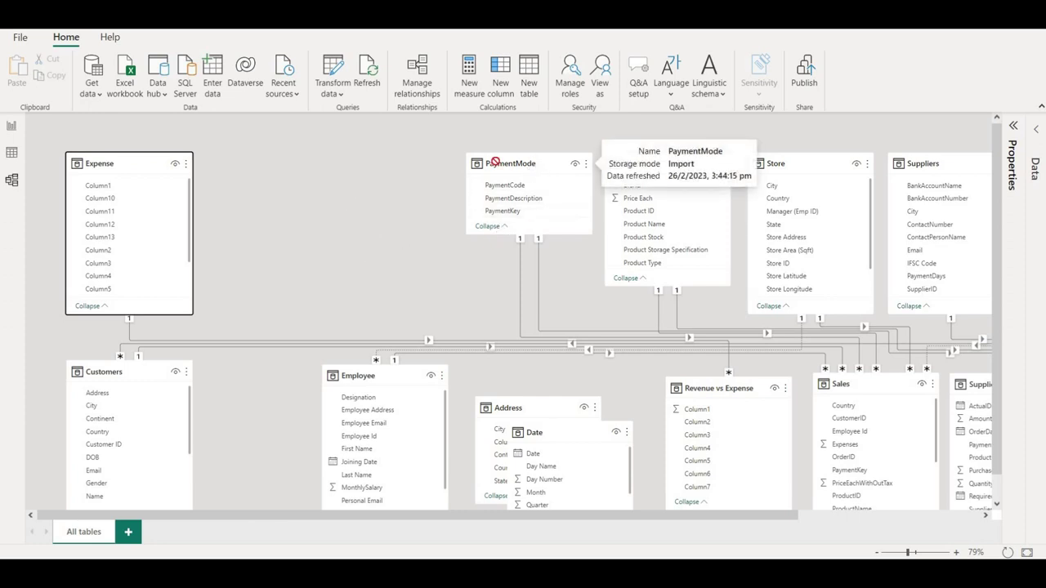
{"action": "left_click_drag", "start_coordinate": [494, 162], "coordinate": [269, 127]}
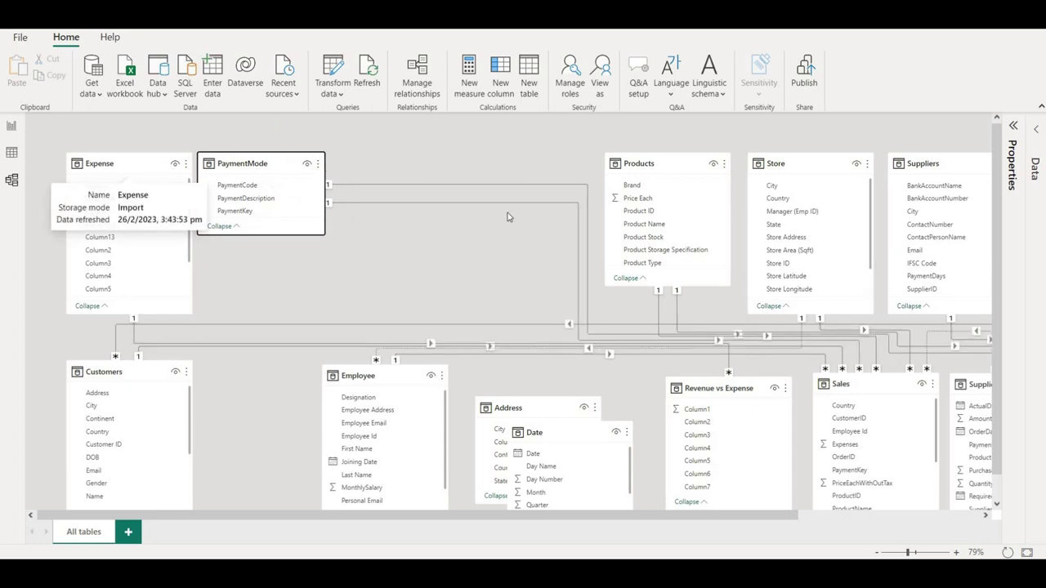
{"action": "left_click_drag", "start_coordinate": [639, 167], "coordinate": [374, 149]}
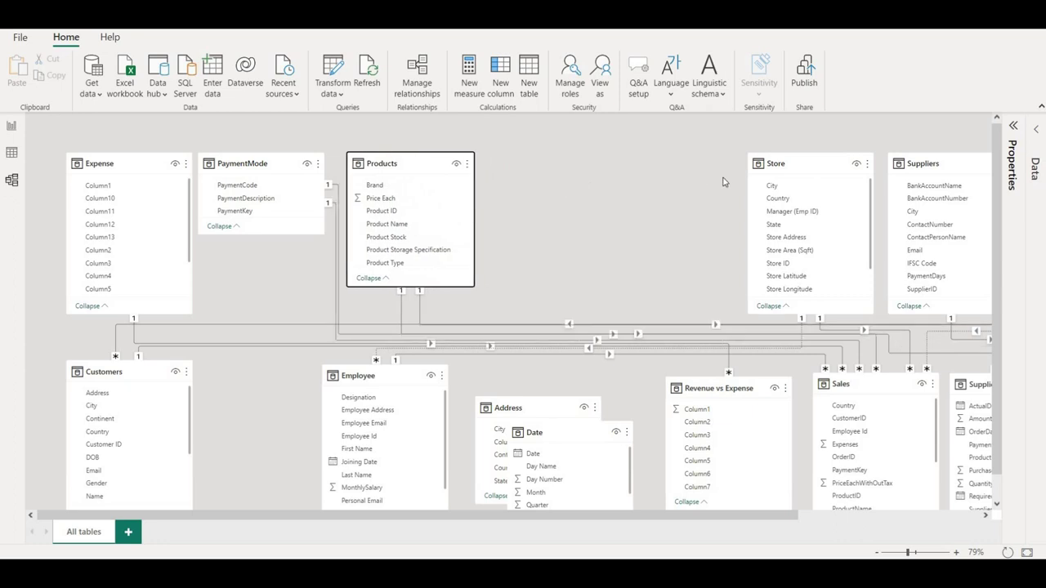
Step: Close the gaps in the upper row by placing Store, Suppliers and Transaction side by side after Products
{"action": "left_click_drag", "start_coordinate": [790, 164], "coordinate": [531, 158]}
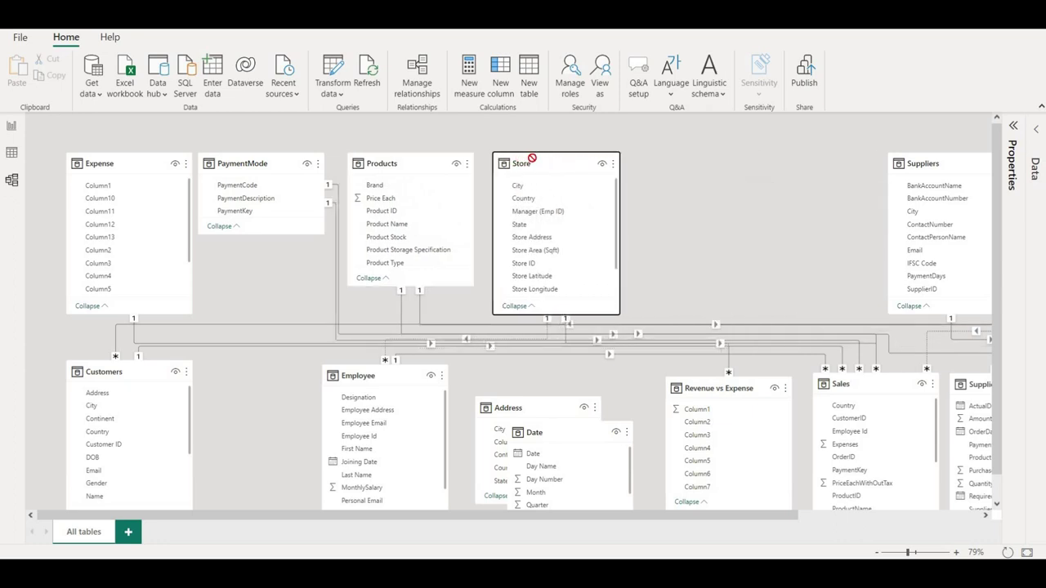
{"action": "left_click_drag", "start_coordinate": [928, 164], "coordinate": [664, 152]}
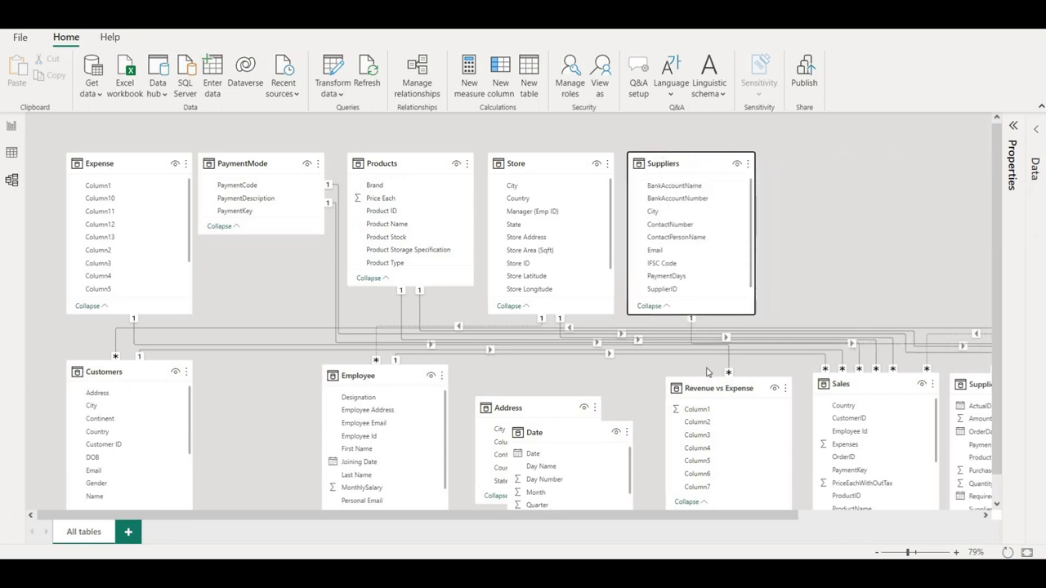
{"action": "left_click_drag", "start_coordinate": [709, 518], "coordinate": [883, 390]}
{"action": "left_click_drag", "start_coordinate": [850, 164], "coordinate": [664, 163]}
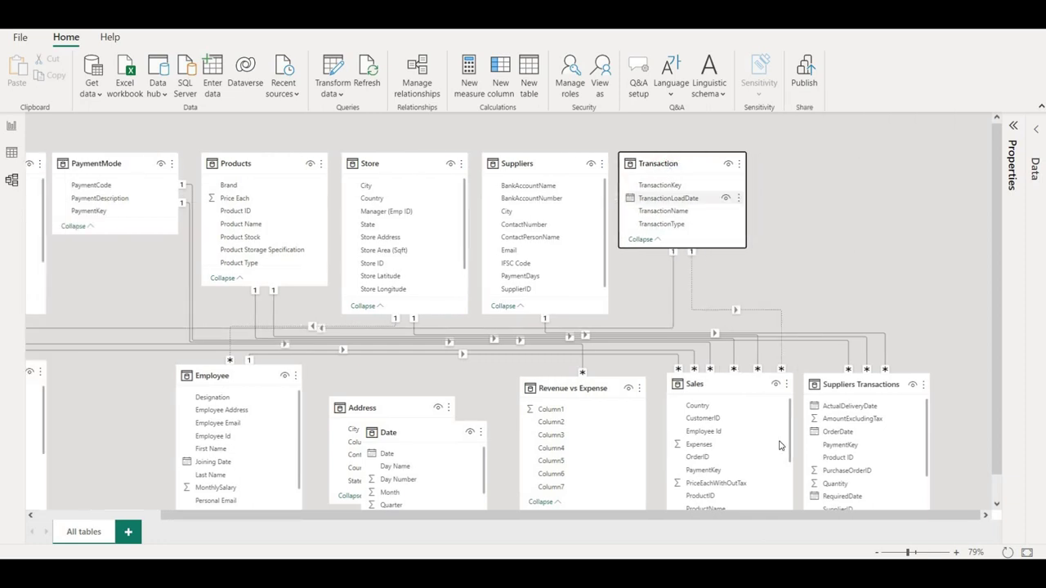
Step: Lower Customers to widen the gap below Expense and bring Employee beside it at the same height
{"action": "left_click_drag", "start_coordinate": [771, 515], "coordinate": [647, 515]}
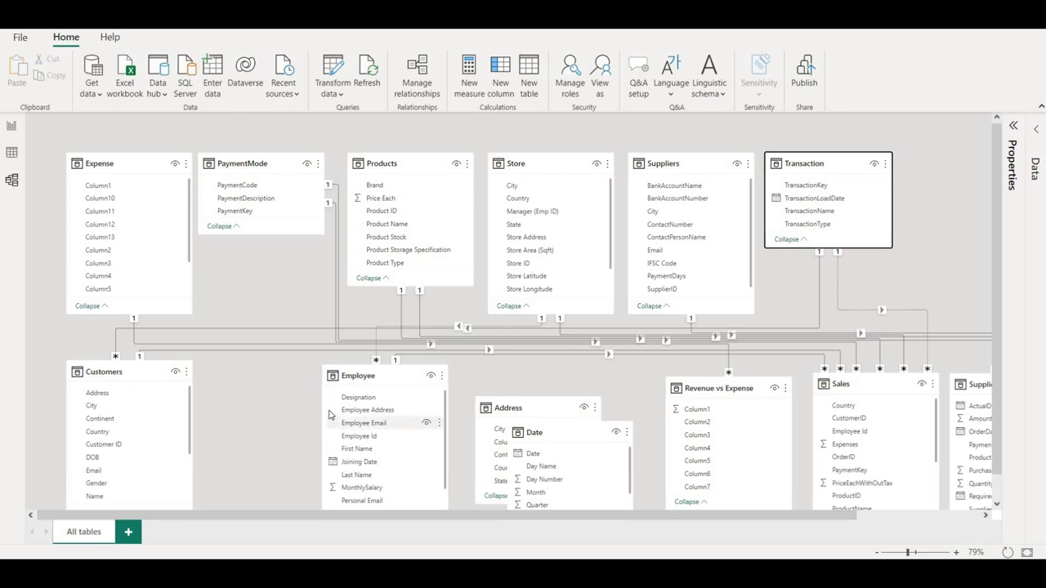
{"action": "scroll", "coordinate": [236, 427], "scroll_direction": "down", "scroll_amount": 1}
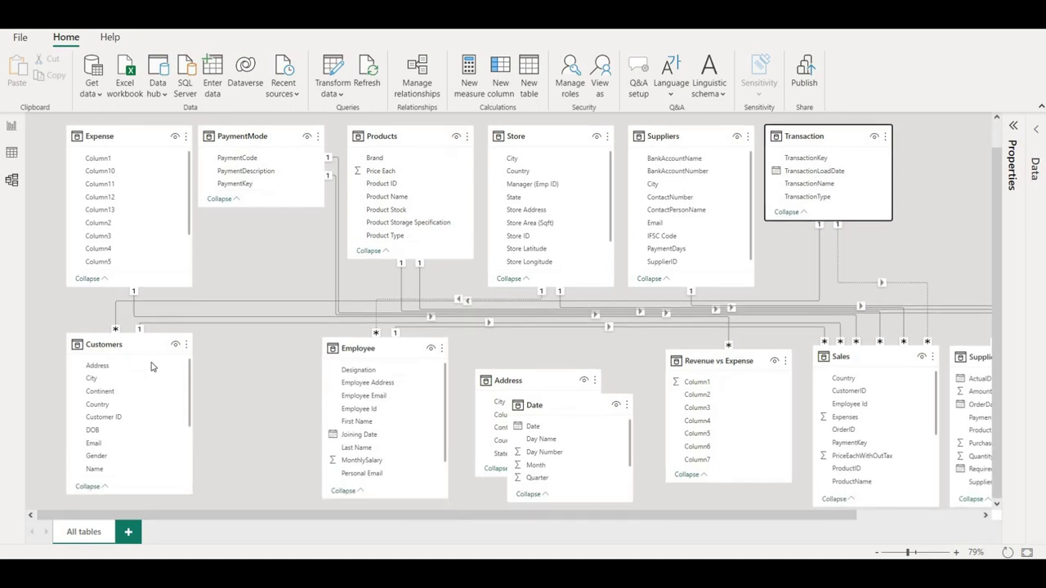
{"action": "left_click_drag", "start_coordinate": [125, 378], "coordinate": [125, 416]}
{"action": "left_click_drag", "start_coordinate": [375, 349], "coordinate": [279, 380]}
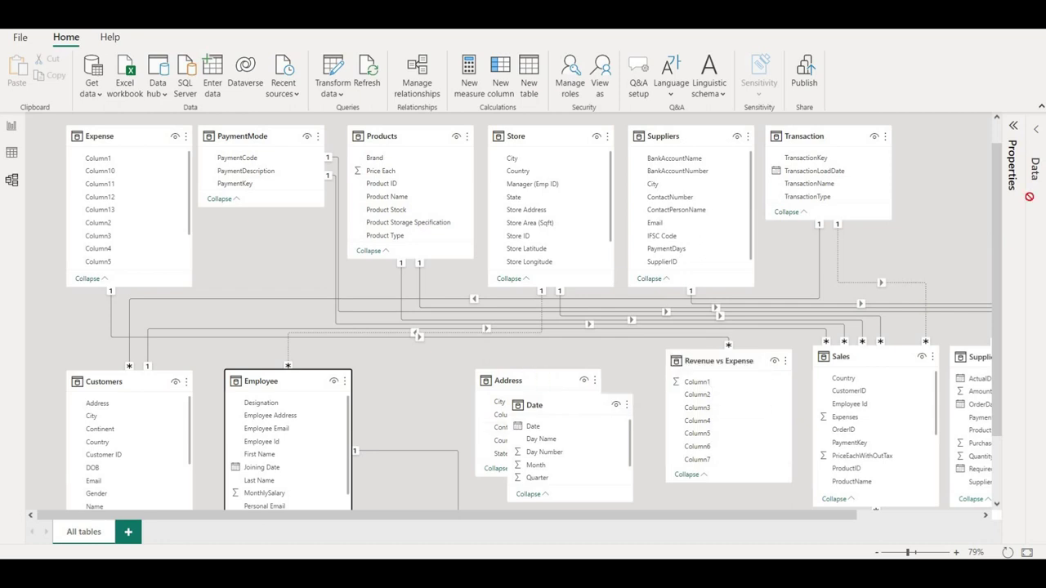
Step: Move Address and Date out of the lower row to beyond Transaction, and place Revenue vs Expense beside Employee
{"action": "left_click_drag", "start_coordinate": [500, 381], "coordinate": [964, 174]}
{"action": "left_click_drag", "start_coordinate": [579, 403], "coordinate": [976, 217]}
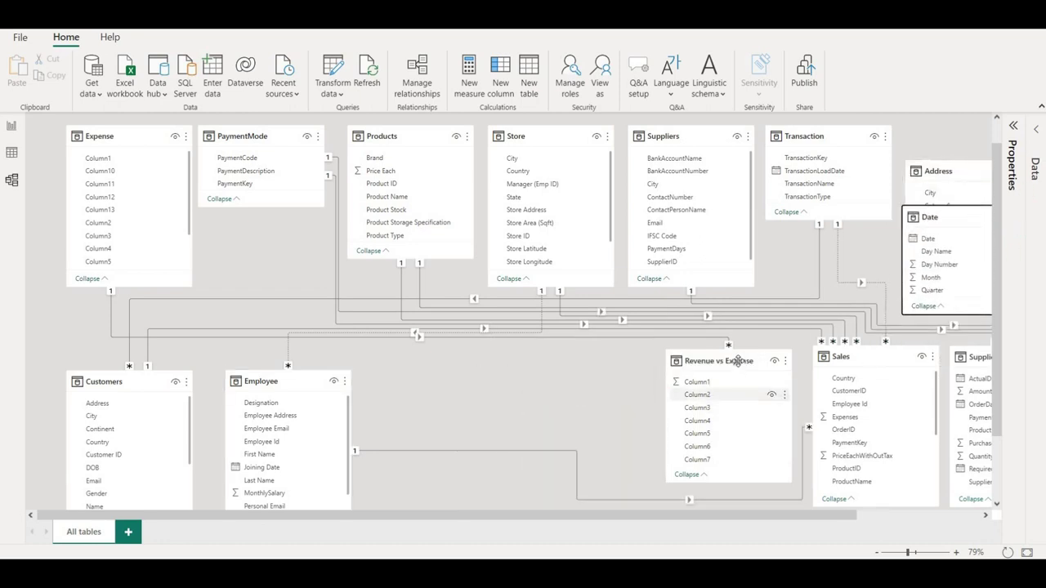
{"action": "left_click_drag", "start_coordinate": [738, 361], "coordinate": [447, 382]}
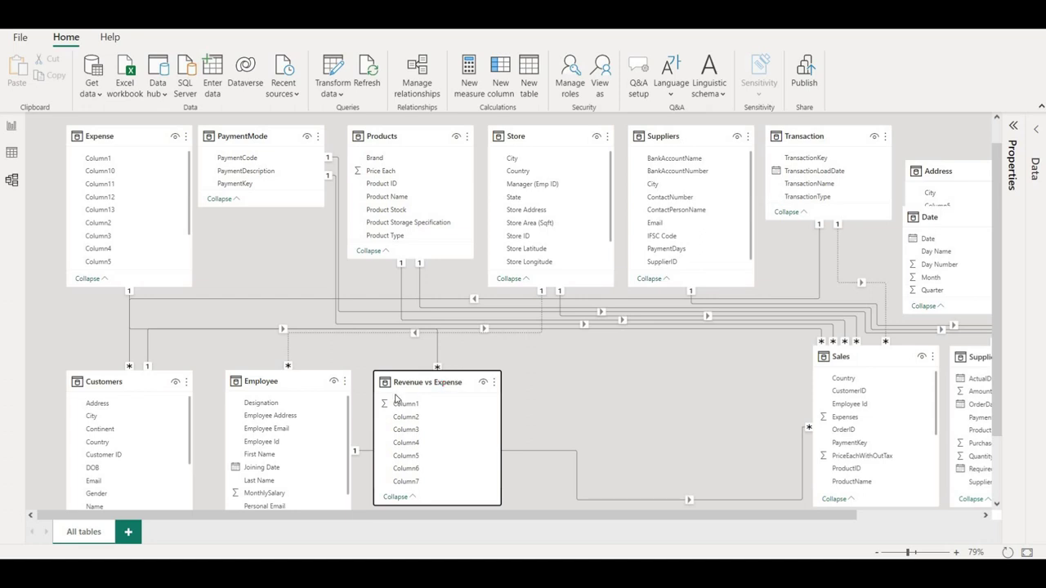
{"action": "left_click_drag", "start_coordinate": [310, 384], "coordinate": [302, 383]}
{"action": "left_click", "coordinate": [433, 387]}
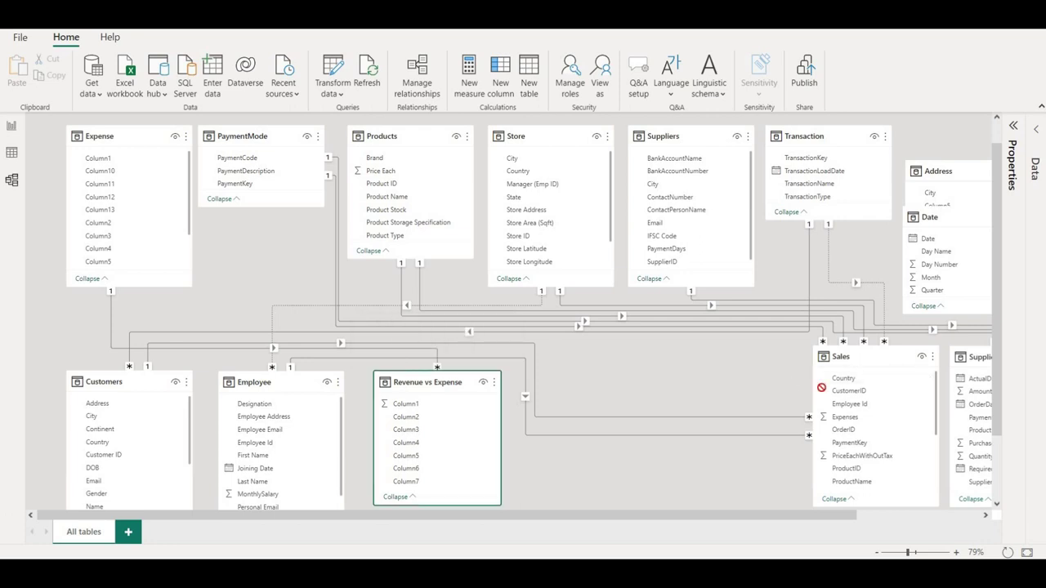
Step: Place Sales beside Revenue vs Expense and Suppliers Transactions beside Sales, level with the lower row
{"action": "left_click_drag", "start_coordinate": [821, 387], "coordinate": [575, 387]}
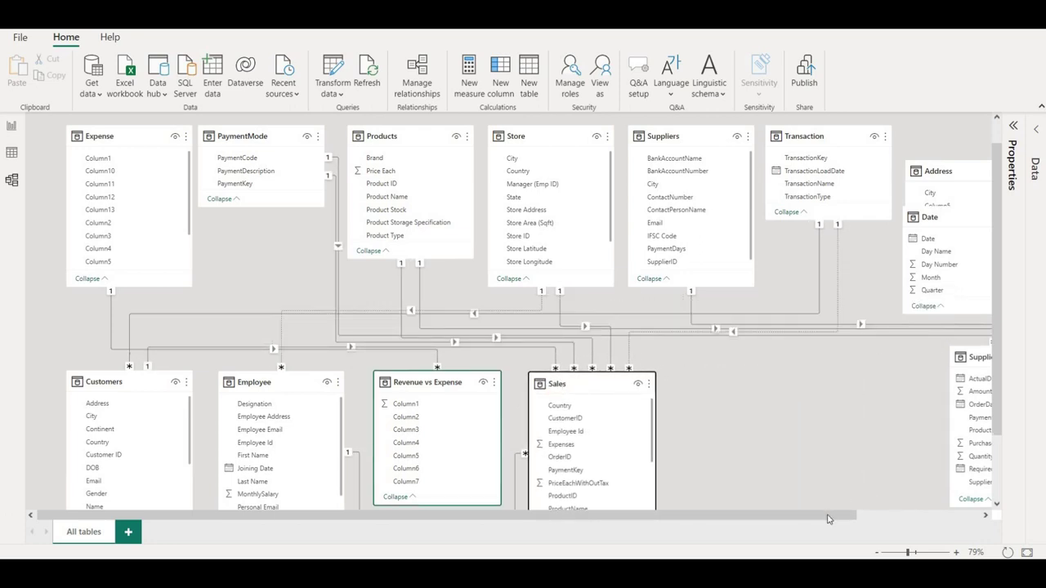
{"action": "left_click_drag", "start_coordinate": [827, 519], "coordinate": [952, 517]}
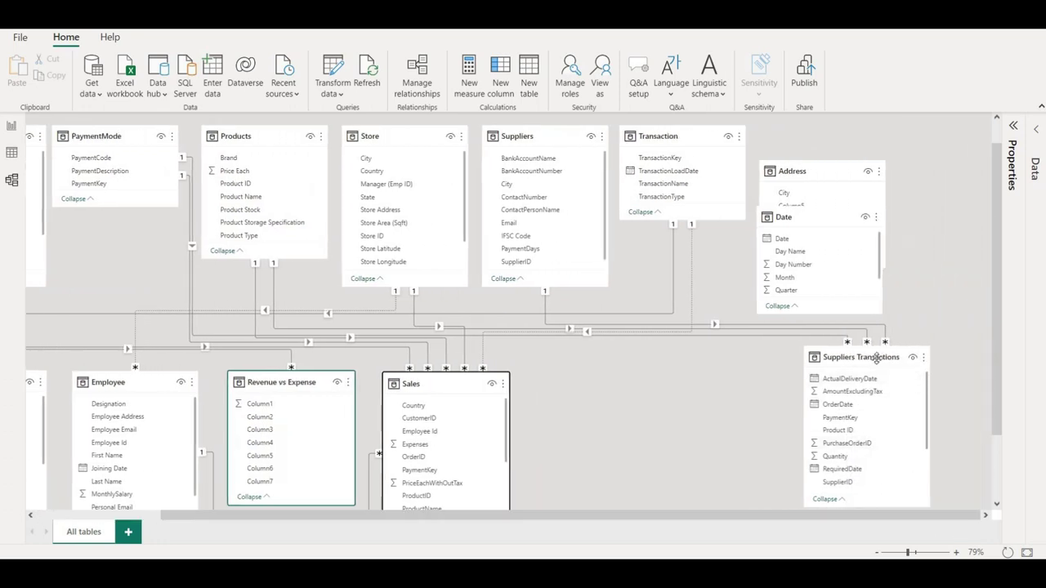
{"action": "left_click_drag", "start_coordinate": [876, 357], "coordinate": [662, 384]}
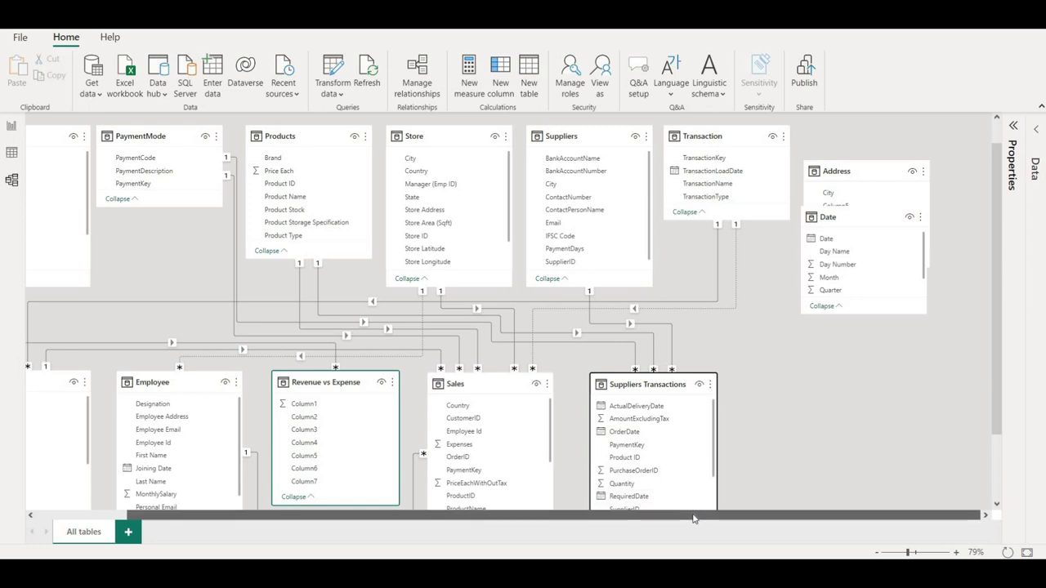
Step: Align Address with the upper row after Transaction and position Date below it without overlap
{"action": "left_click_drag", "start_coordinate": [694, 518], "coordinate": [681, 523]}
{"action": "left_click_drag", "start_coordinate": [504, 521], "coordinate": [501, 518]}
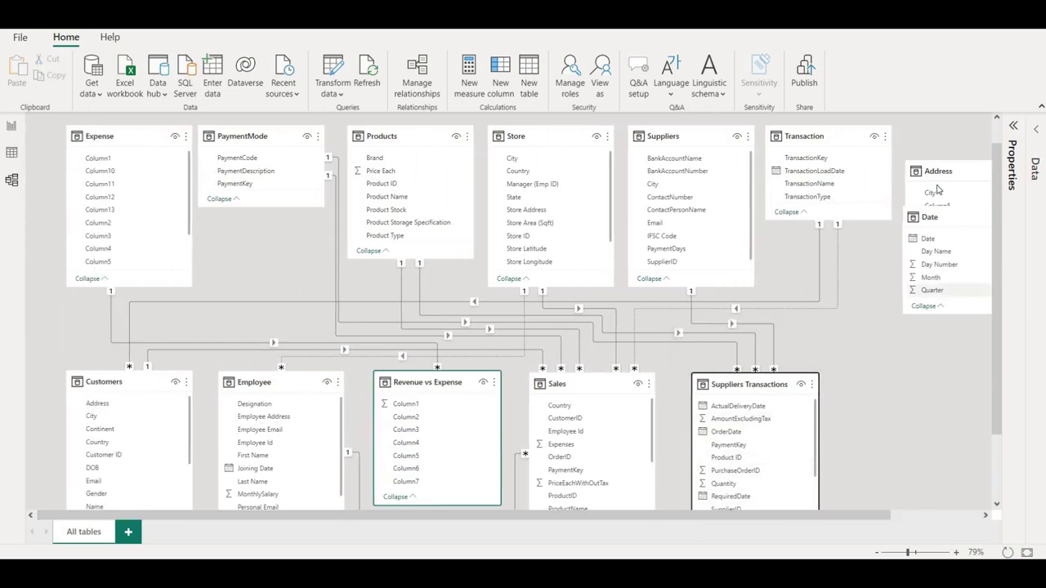
{"action": "left_click_drag", "start_coordinate": [948, 172], "coordinate": [944, 138]}
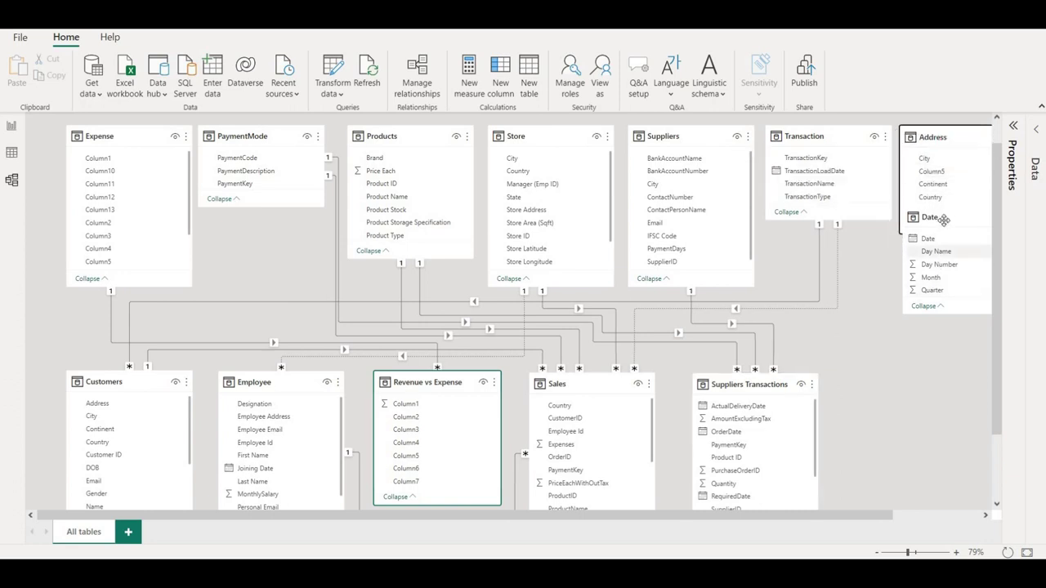
{"action": "mouse_move", "coordinate": [948, 280]}
{"action": "left_mouse_down"}
{"action": "mouse_move", "coordinate": [929, 283]}
{"action": "mouse_move", "coordinate": [940, 272]}
{"action": "left_mouse_up"}
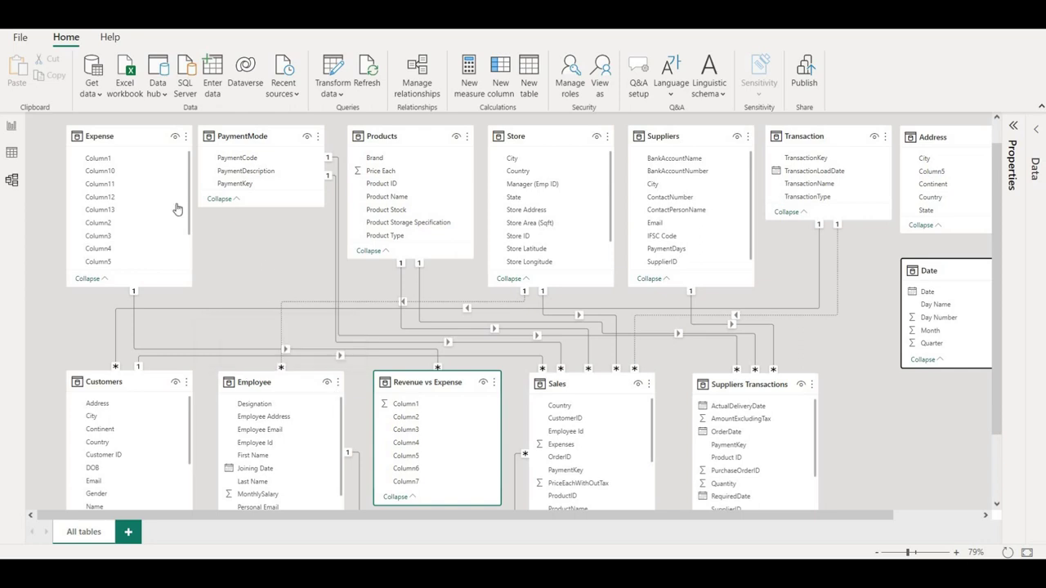
Step: Reorder the upper row so PaymentMode and Transaction come before Products and Expense stands between Suppliers and Address
{"action": "left_click_drag", "start_coordinate": [175, 158], "coordinate": [269, 192]}
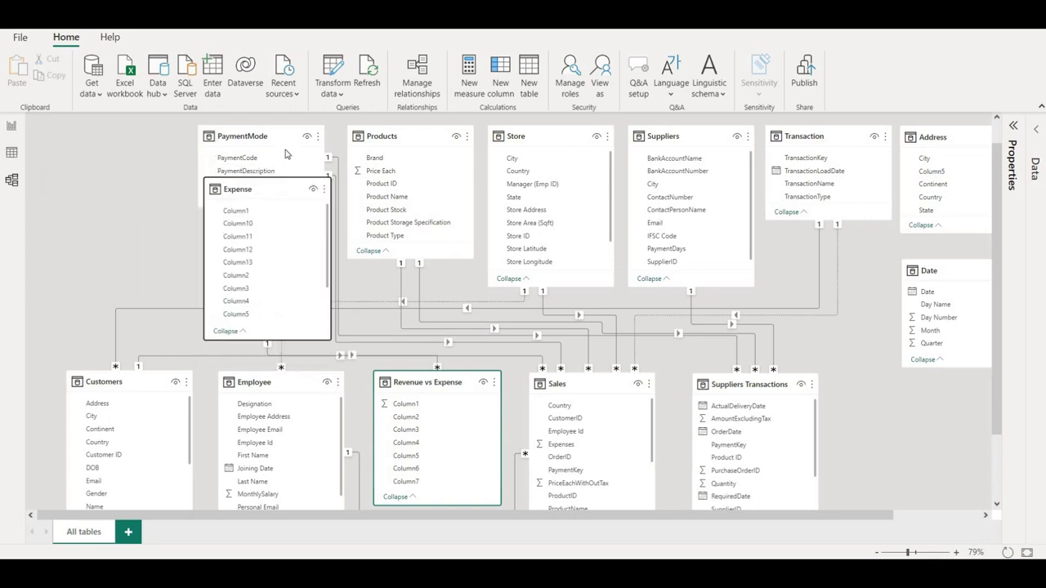
{"action": "left_click_drag", "start_coordinate": [273, 137], "coordinate": [139, 141]}
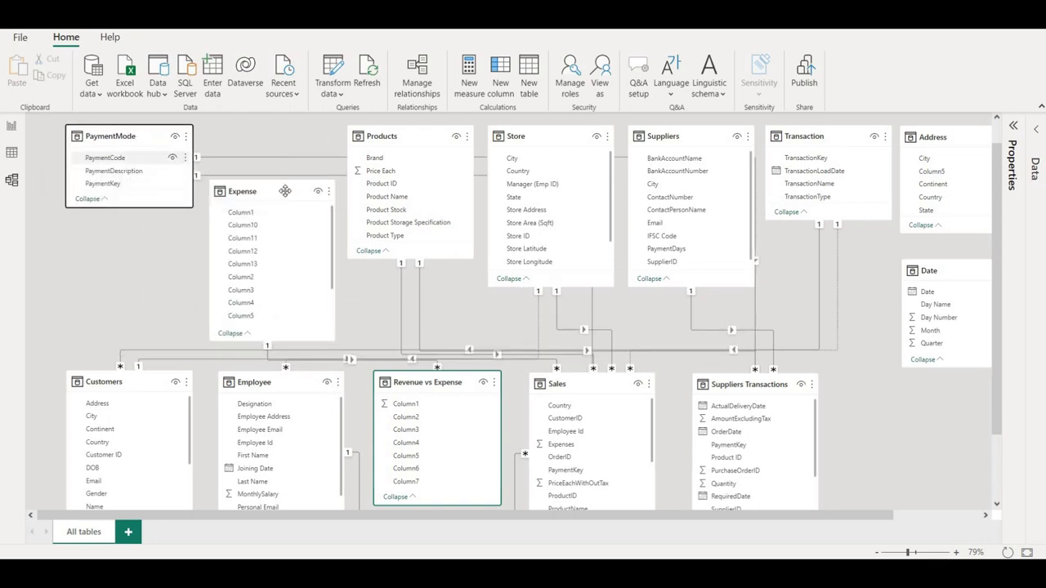
{"action": "left_click_drag", "start_coordinate": [280, 198], "coordinate": [437, 262]}
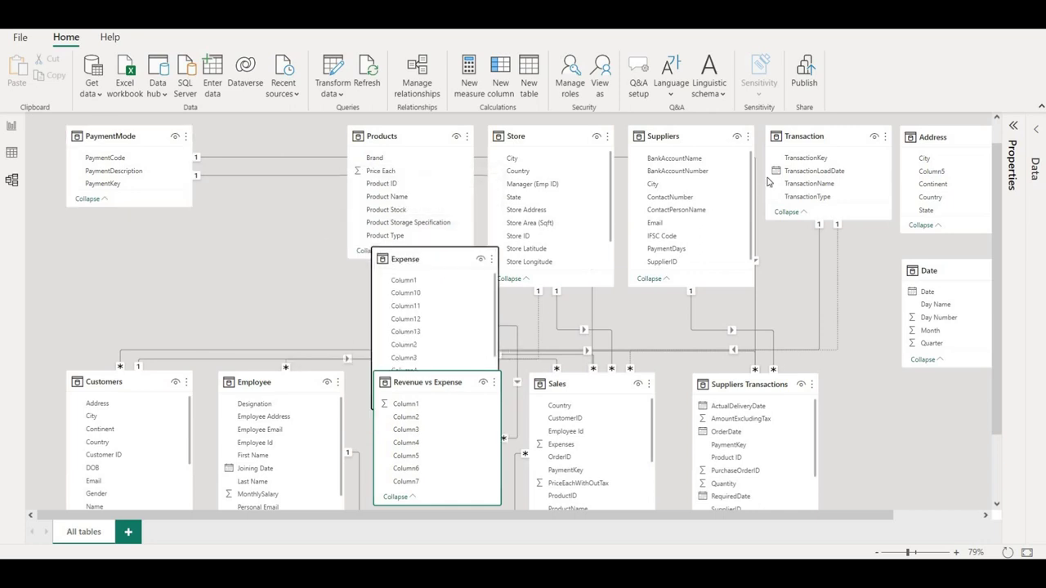
{"action": "left_click_drag", "start_coordinate": [825, 135], "coordinate": [270, 138]}
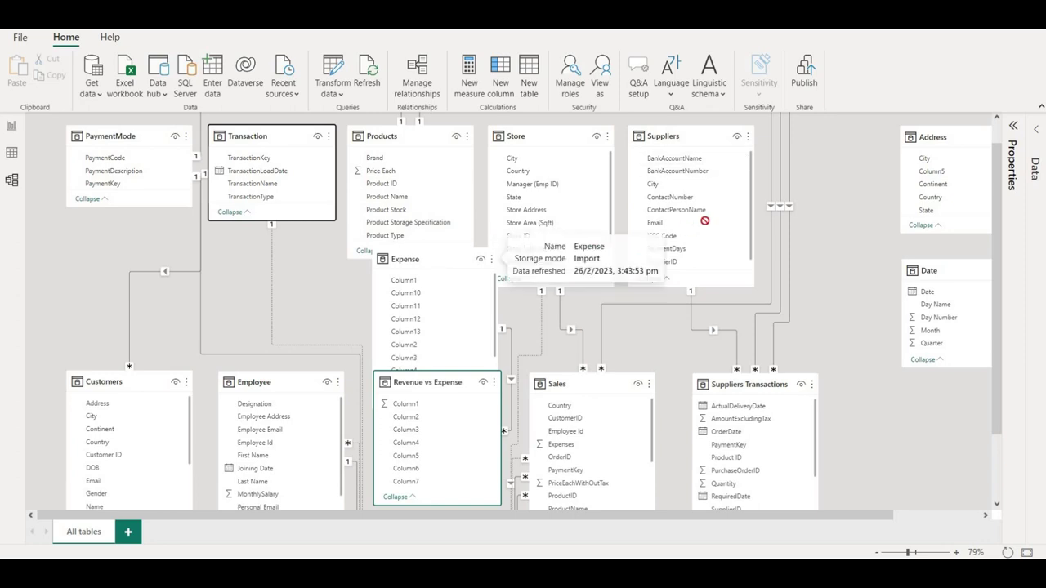
{"action": "left_click_drag", "start_coordinate": [434, 259], "coordinate": [833, 135]}
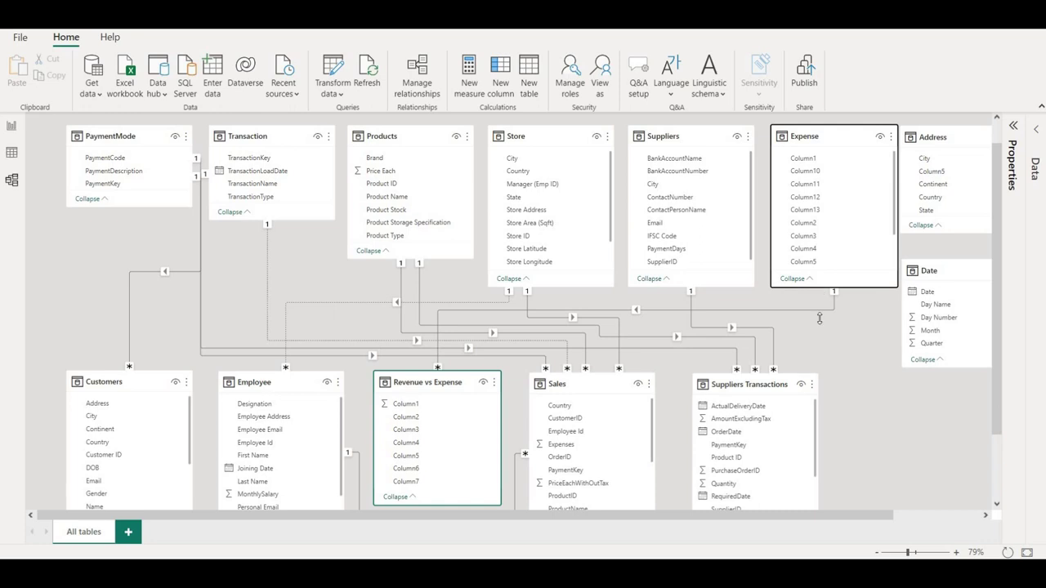
Step: Lengthen the Expense, Suppliers and Store cards to show fields down to Column7, SupplierName and Zip respectively
{"action": "mouse_move", "coordinate": [820, 317]}
{"action": "left_mouse_down"}
{"action": "mouse_move", "coordinate": [820, 340]}
{"action": "mouse_move", "coordinate": [818, 309]}
{"action": "left_mouse_up"}
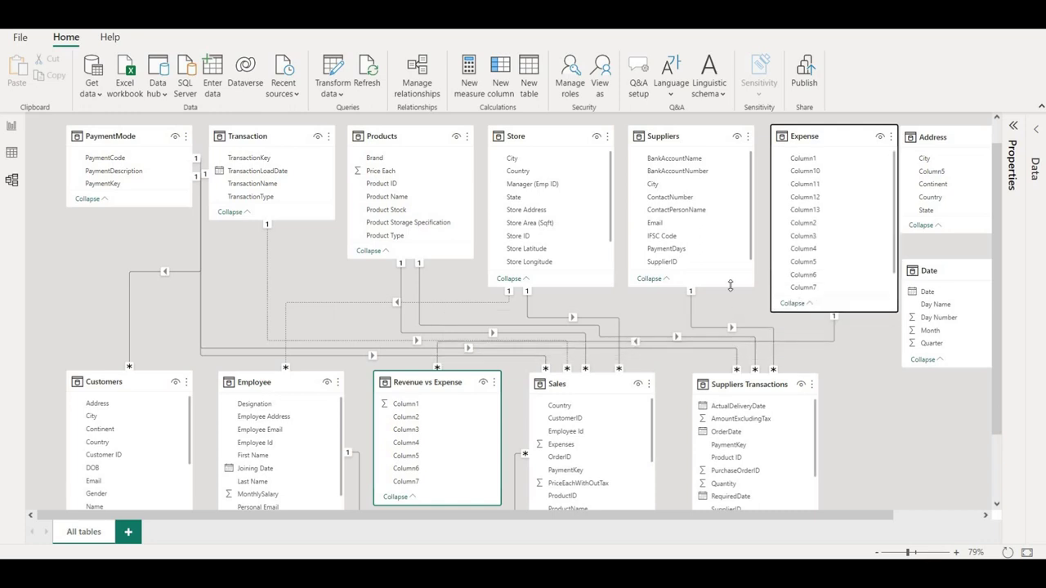
{"action": "mouse_move", "coordinate": [700, 300]}
{"action": "left_mouse_down"}
{"action": "mouse_move", "coordinate": [702, 311]}
{"action": "mouse_move", "coordinate": [700, 288]}
{"action": "left_mouse_up"}
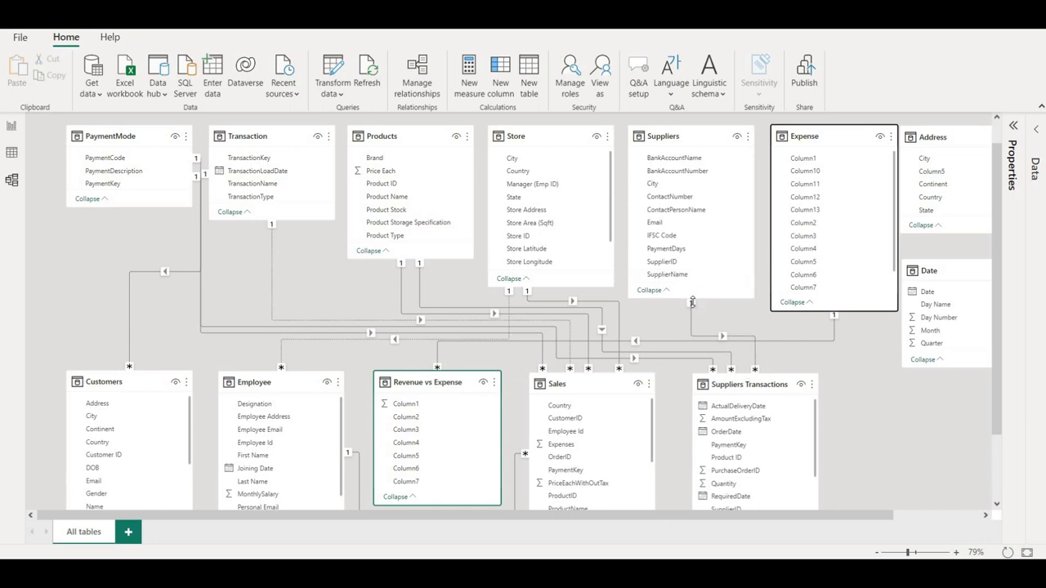
{"action": "left_click", "coordinate": [572, 296]}
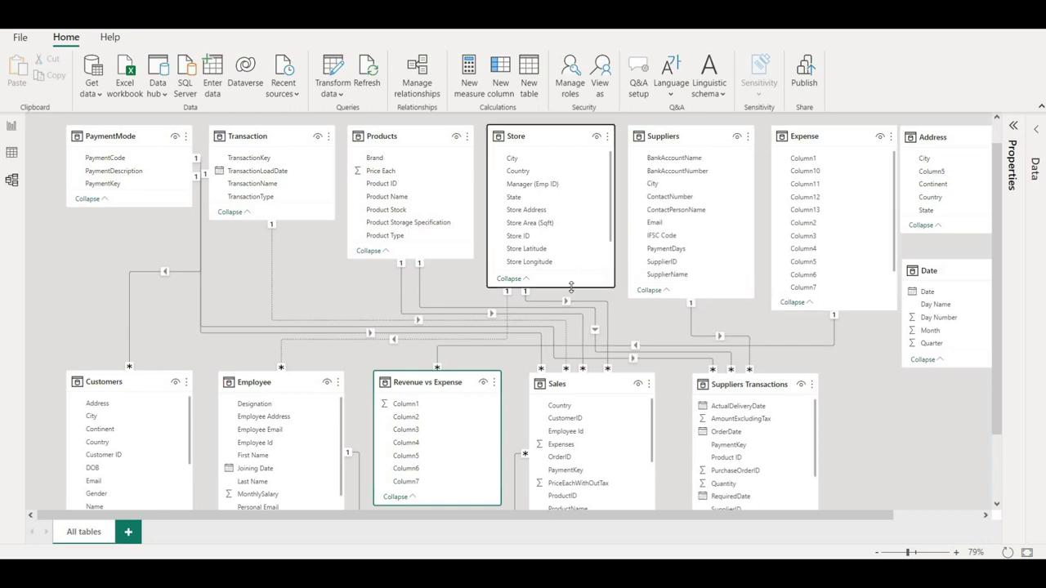
{"action": "left_click_drag", "start_coordinate": [571, 302], "coordinate": [576, 326]}
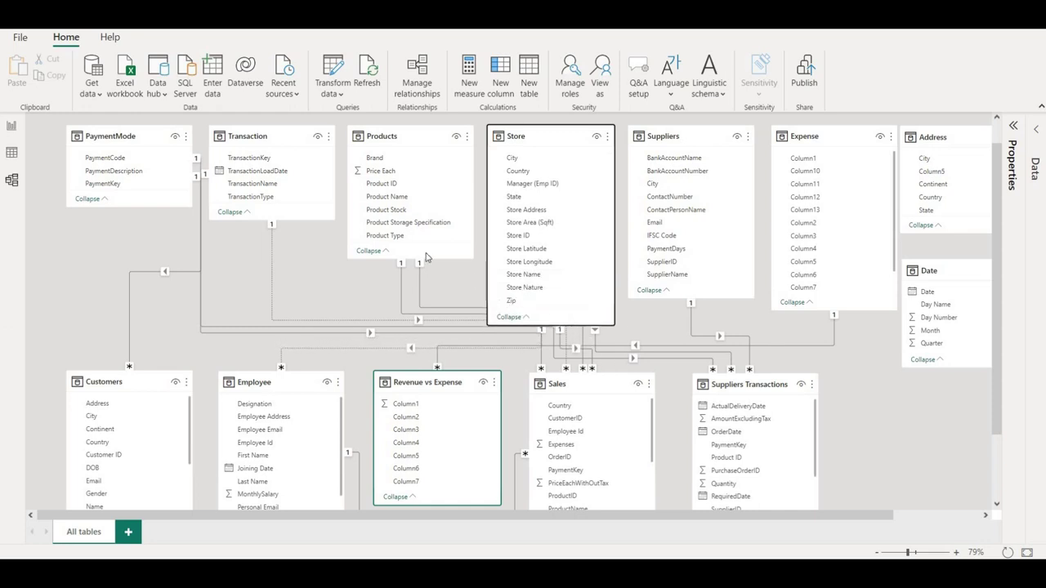
Step: Adjust the height of the Products card and make the PaymentMode card slightly taller
{"action": "left_click", "coordinate": [425, 270]}
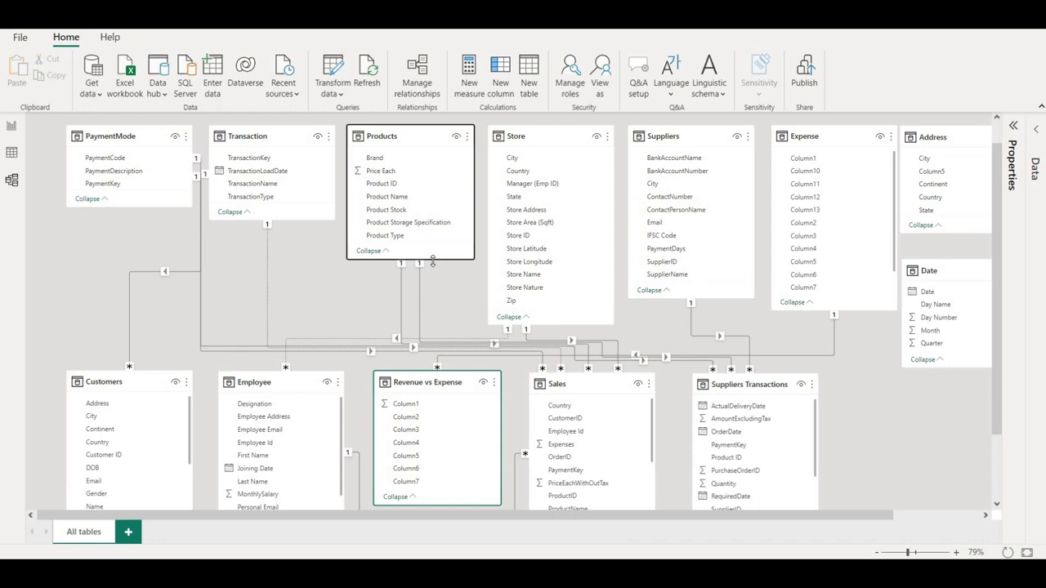
{"action": "left_click_drag", "start_coordinate": [436, 293], "coordinate": [440, 261]}
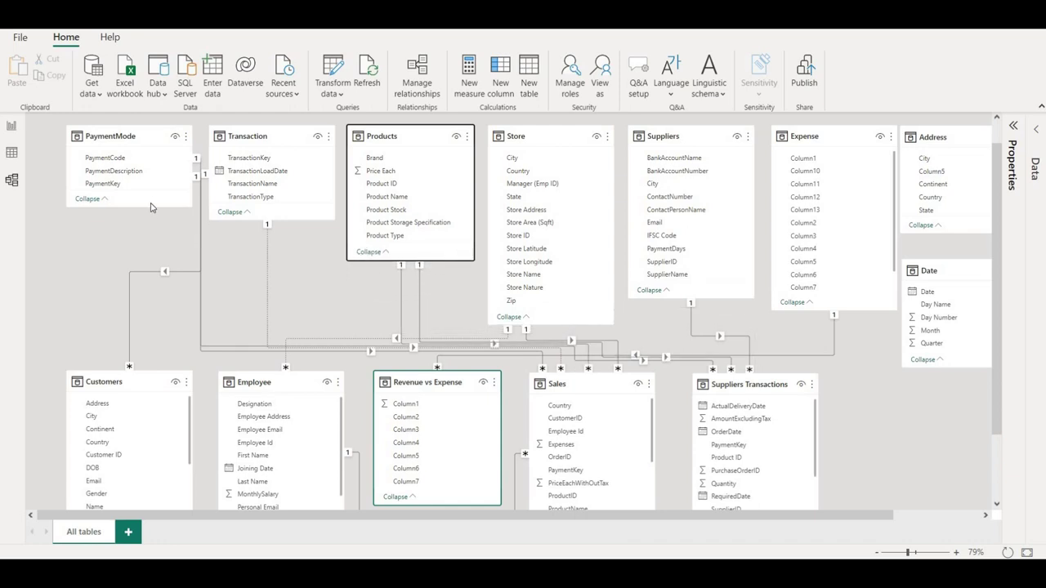
{"action": "left_click_drag", "start_coordinate": [151, 219], "coordinate": [151, 219]}
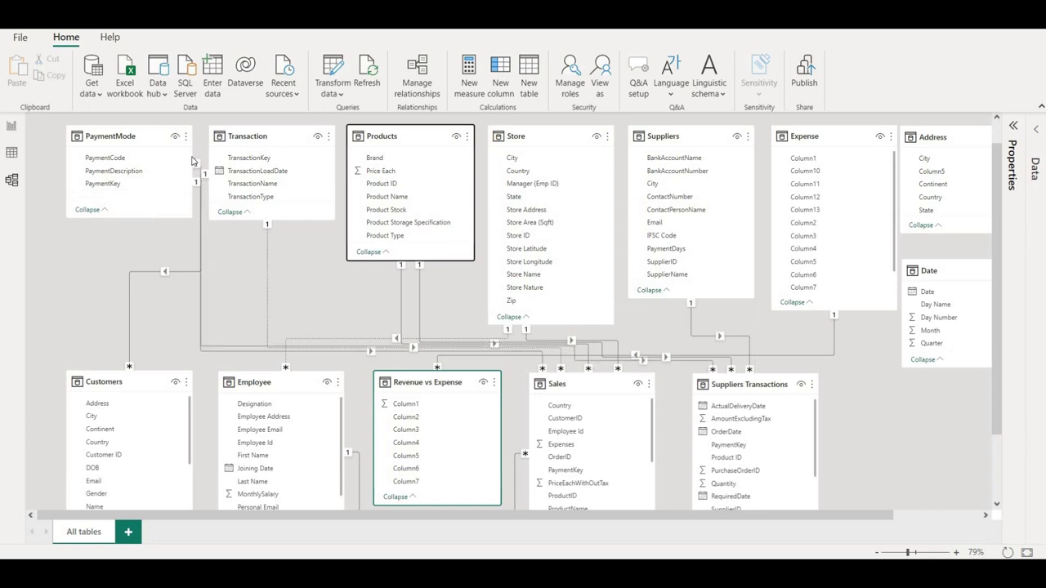
{"action": "left_click", "coordinate": [131, 137]}
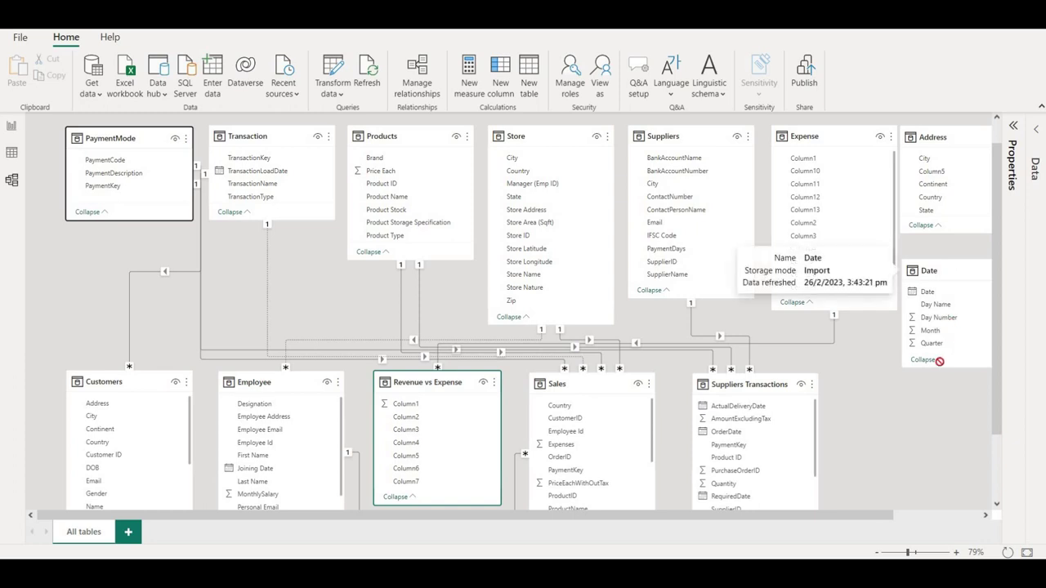
Step: Place Date and Address side by side at the end of the lower row after Suppliers Transactions
{"action": "left_click_drag", "start_coordinate": [944, 274], "coordinate": [864, 390]}
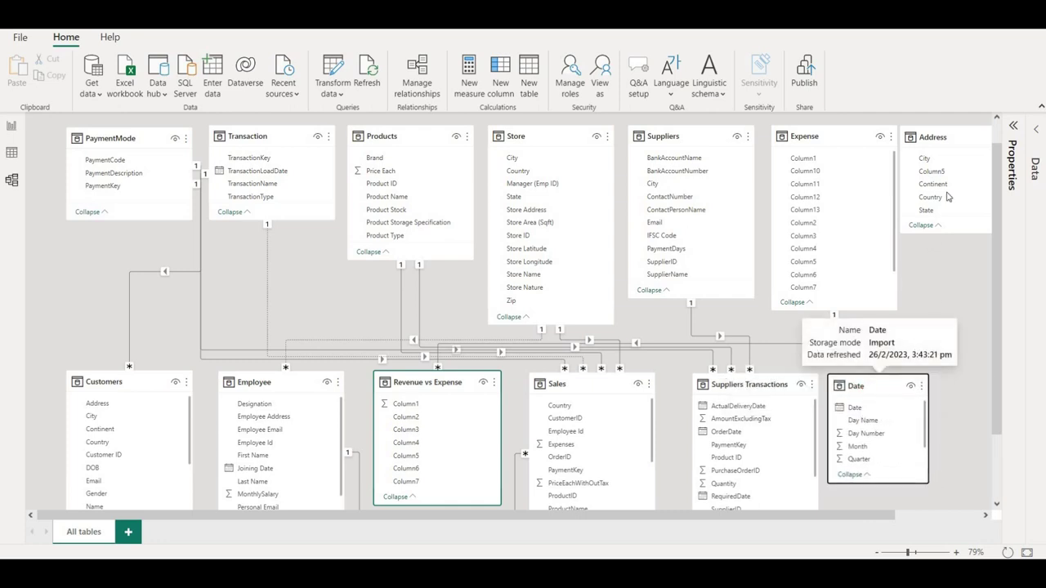
{"action": "left_click_drag", "start_coordinate": [978, 200], "coordinate": [866, 386]}
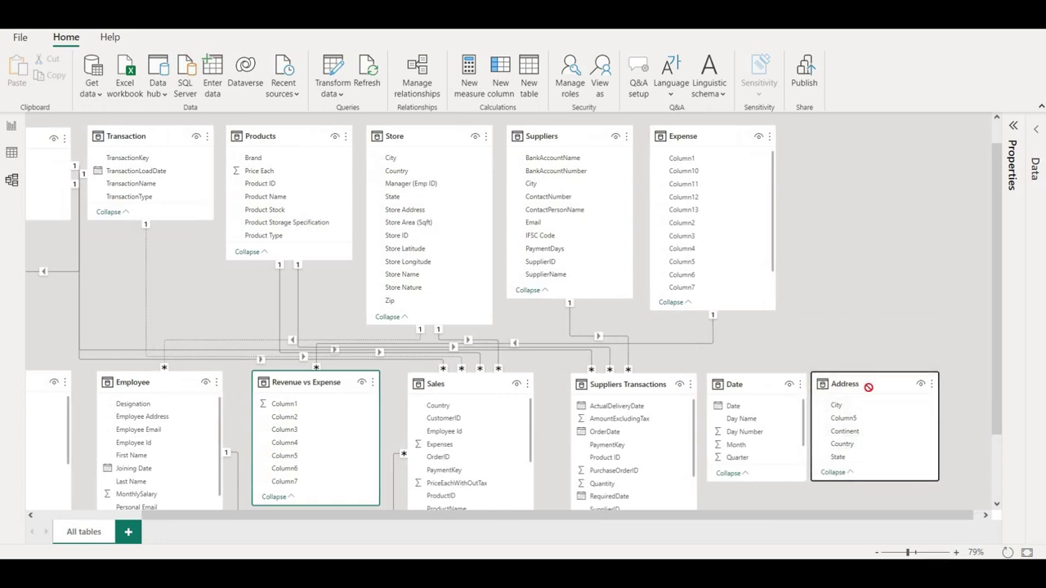
Step: Spread out the upper row by shifting Expense, Suppliers, Store, Products and Transaction slightly away from PaymentMode
{"action": "left_click_drag", "start_coordinate": [728, 140], "coordinate": [757, 140]}
{"action": "left_click_drag", "start_coordinate": [597, 137], "coordinate": [616, 129]}
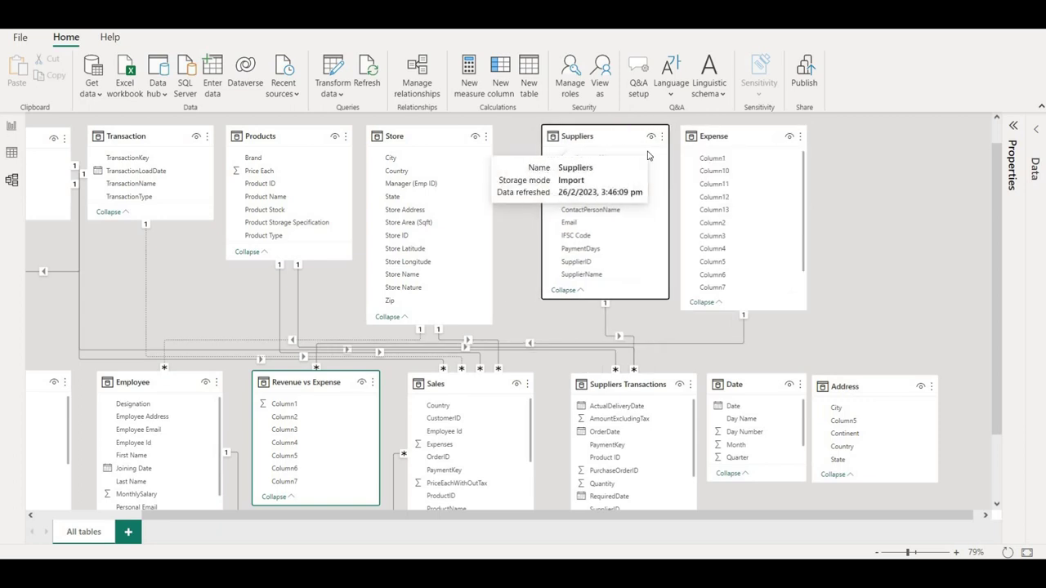
{"action": "left_click_drag", "start_coordinate": [459, 131], "coordinate": [494, 130]}
{"action": "left_click_drag", "start_coordinate": [321, 131], "coordinate": [354, 130]}
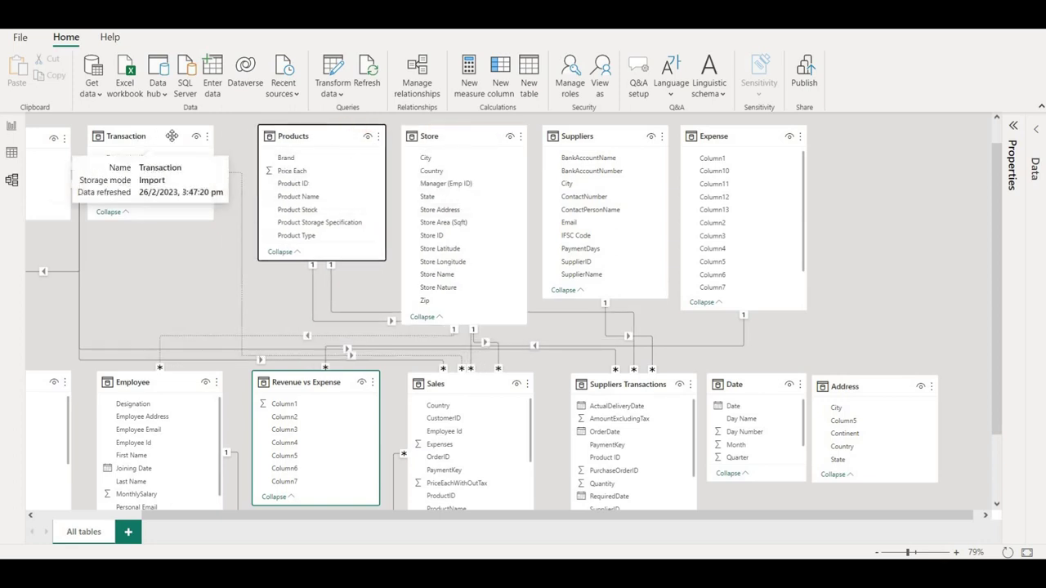
{"action": "left_click_drag", "start_coordinate": [171, 135], "coordinate": [191, 131]}
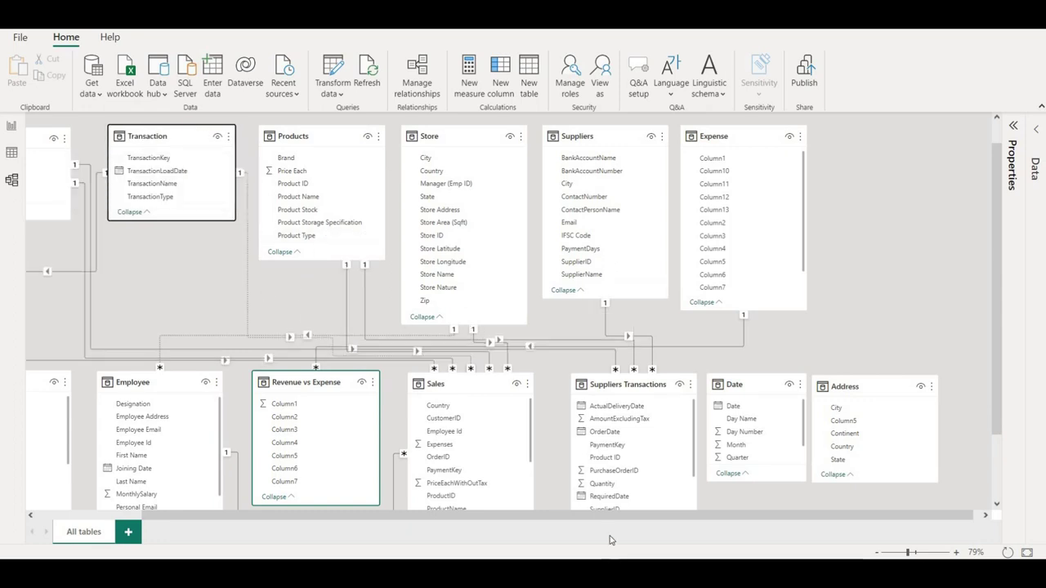
{"action": "left_click_drag", "start_coordinate": [615, 520], "coordinate": [438, 513]}
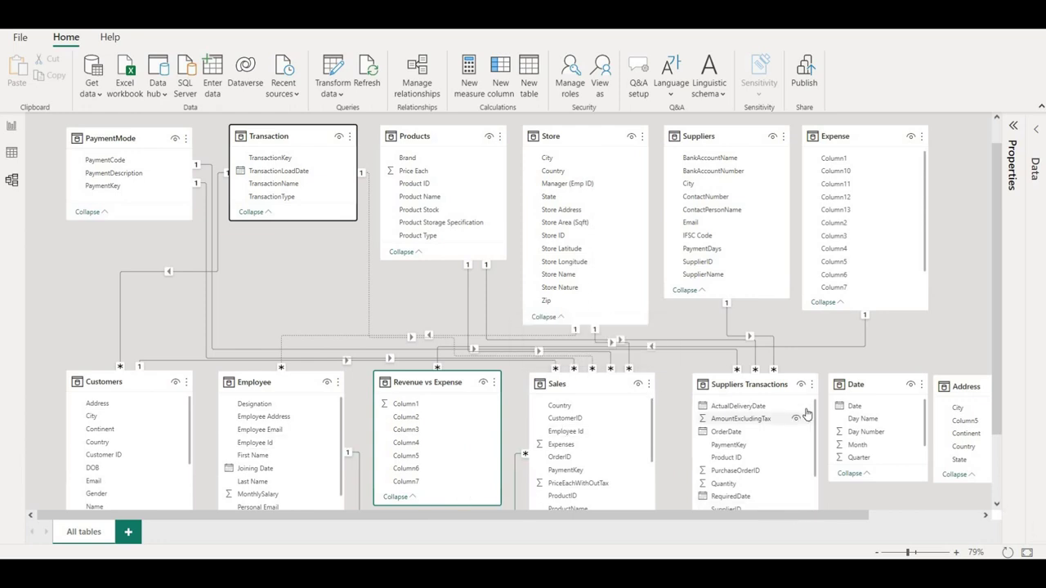
{"action": "scroll", "coordinate": [806, 417], "scroll_direction": "down", "scroll_amount": 2}
{"action": "scroll", "coordinate": [806, 417], "scroll_direction": "up", "scroll_amount": 2}
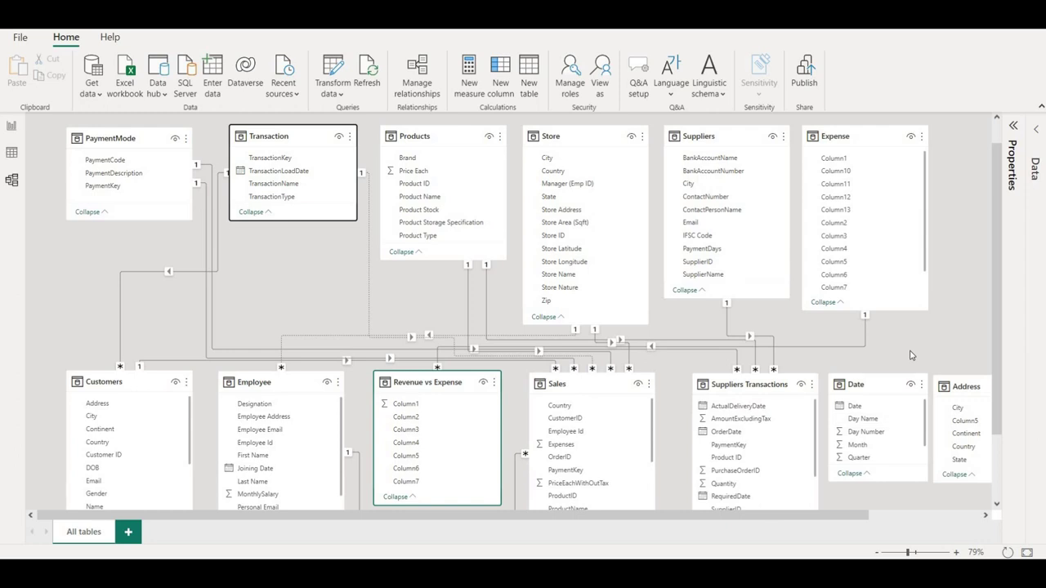
Step: Shorten the Store, Suppliers and Expense cards to end at Store ID, IFSC Code and Column3, and adjust Products to a similar height
{"action": "scroll", "coordinate": [912, 356], "scroll_direction": "down", "scroll_amount": 3}
{"action": "scroll", "coordinate": [912, 356], "scroll_direction": "up", "scroll_amount": 4}
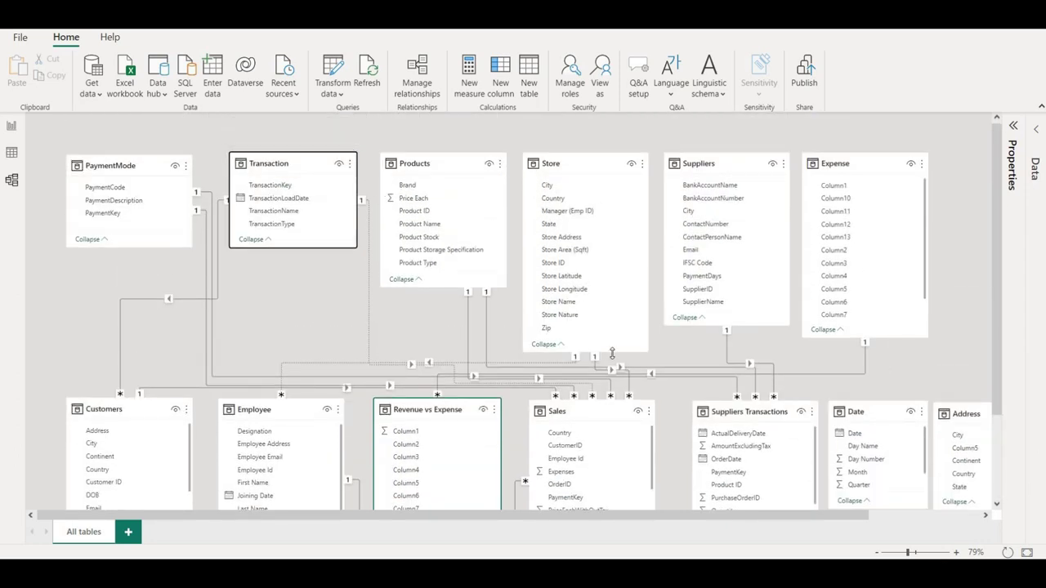
{"action": "left_click_drag", "start_coordinate": [601, 280], "coordinate": [601, 288]}
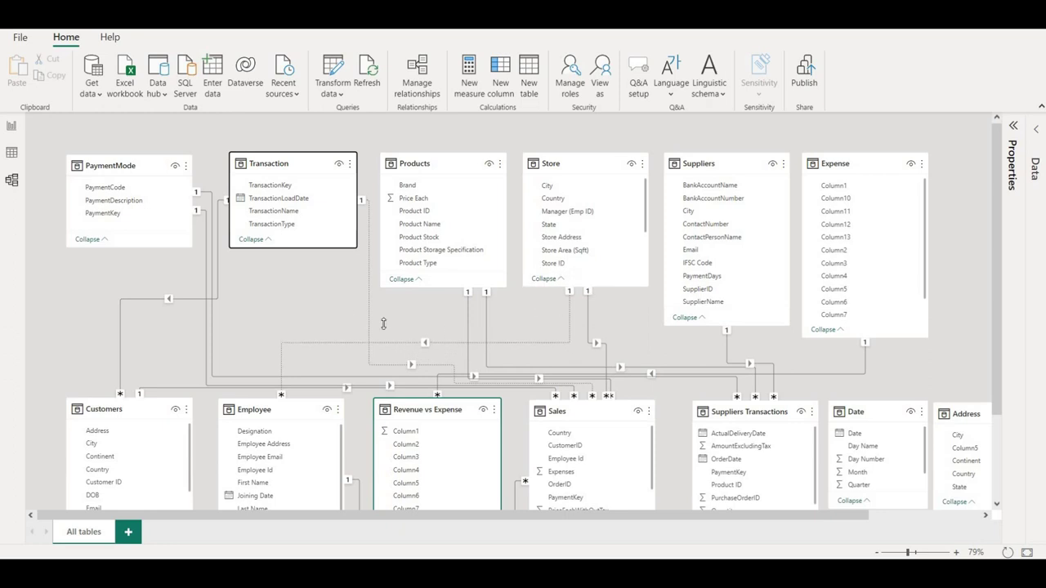
{"action": "mouse_move", "coordinate": [425, 287]}
{"action": "left_mouse_down"}
{"action": "mouse_move", "coordinate": [427, 245]}
{"action": "mouse_move", "coordinate": [432, 280]}
{"action": "left_mouse_up"}
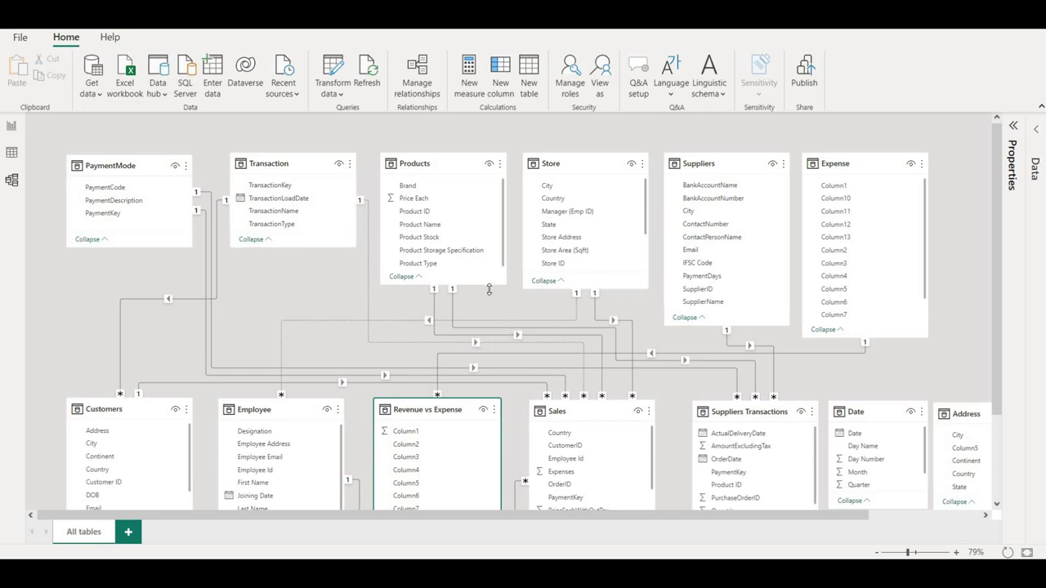
{"action": "left_click_drag", "start_coordinate": [489, 289], "coordinate": [491, 293]}
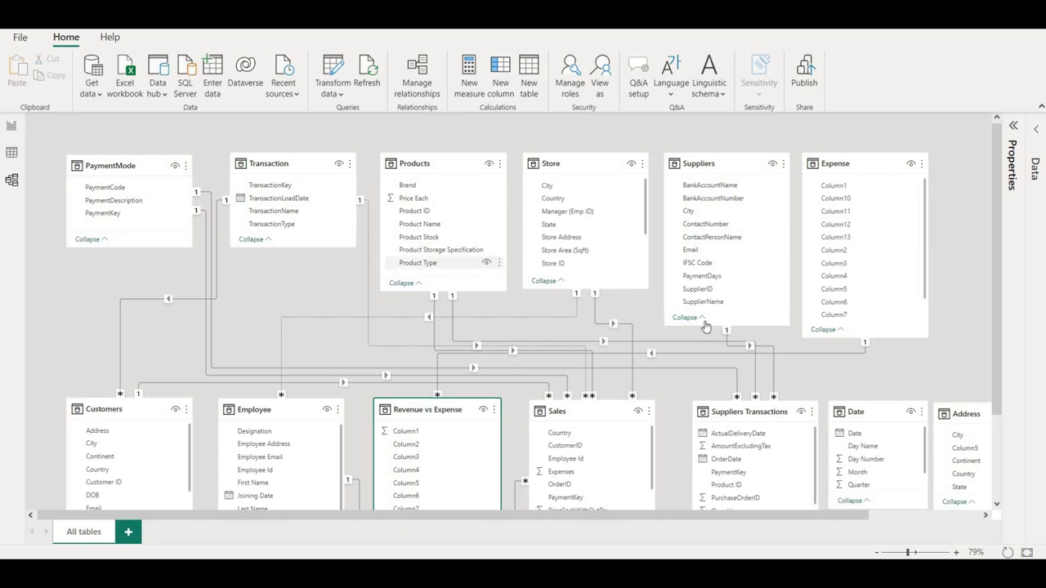
{"action": "left_click_drag", "start_coordinate": [745, 311], "coordinate": [740, 285]}
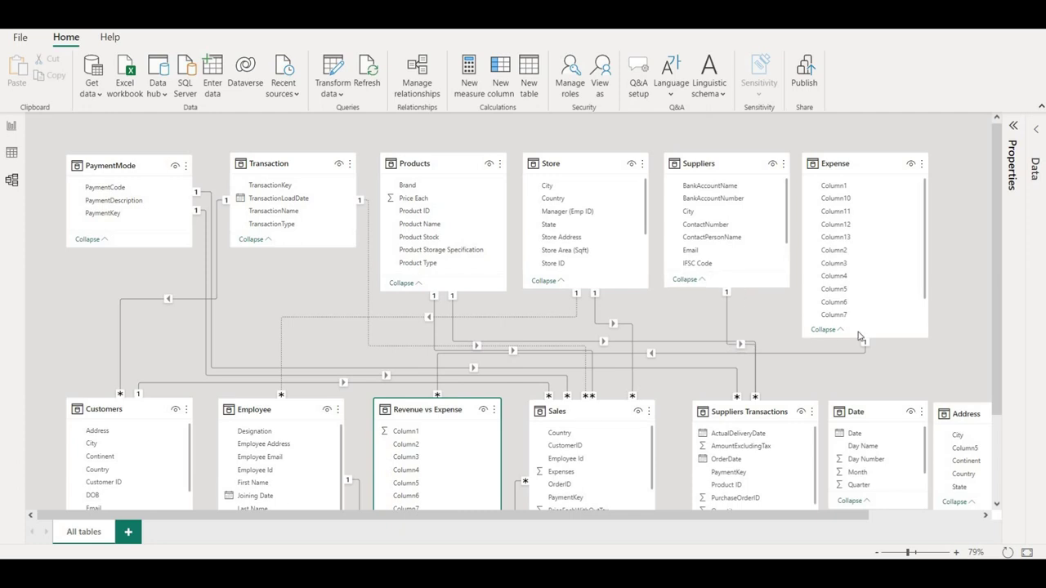
{"action": "left_click_drag", "start_coordinate": [892, 339], "coordinate": [872, 290]}
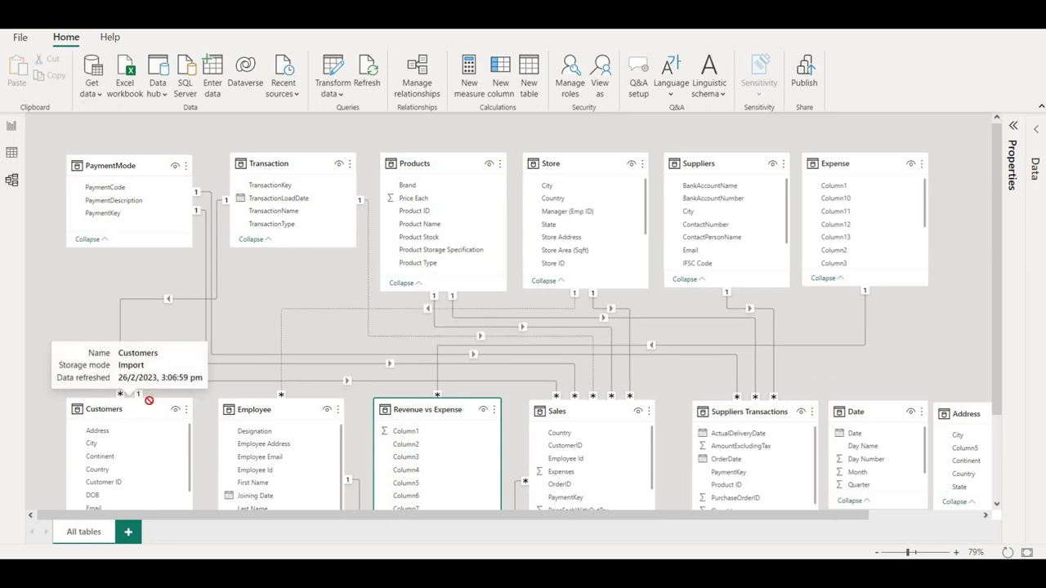
Step: Move all lower-row cards, from Customers through Address, slightly up toward the upper row and keep them aligned
{"action": "left_click_drag", "start_coordinate": [149, 400], "coordinate": [137, 387]}
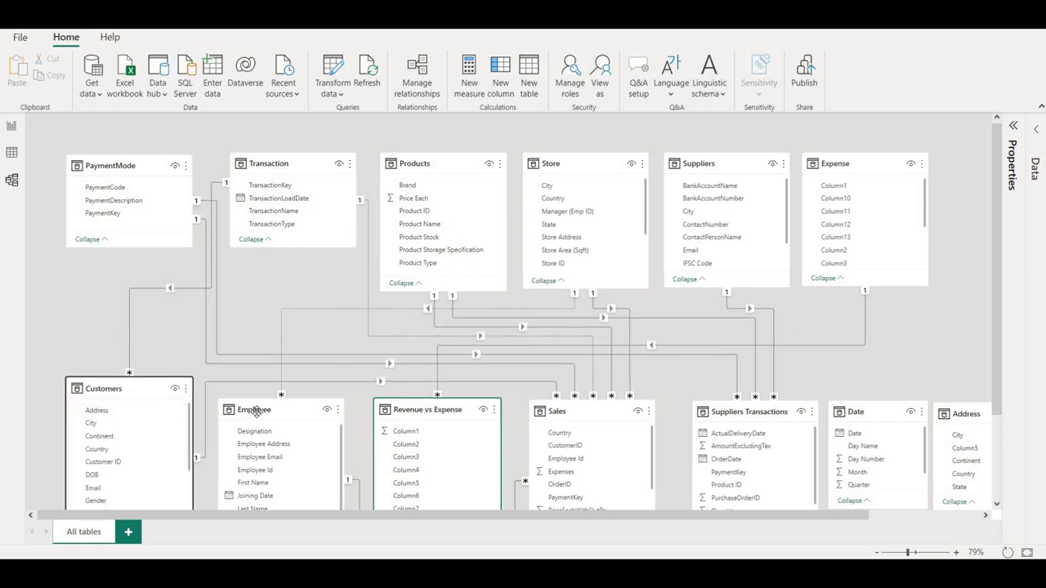
{"action": "left_click_drag", "start_coordinate": [254, 395], "coordinate": [249, 376]}
{"action": "left_click_drag", "start_coordinate": [397, 406], "coordinate": [400, 385]}
{"action": "left_click_drag", "start_coordinate": [576, 411], "coordinate": [565, 386]}
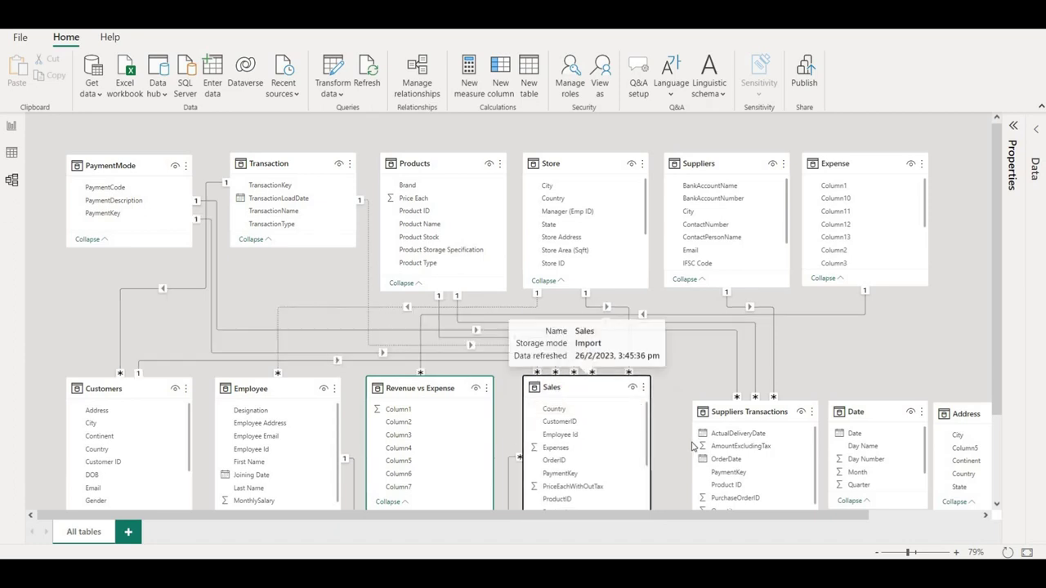
{"action": "left_click_drag", "start_coordinate": [756, 414], "coordinate": [751, 388]}
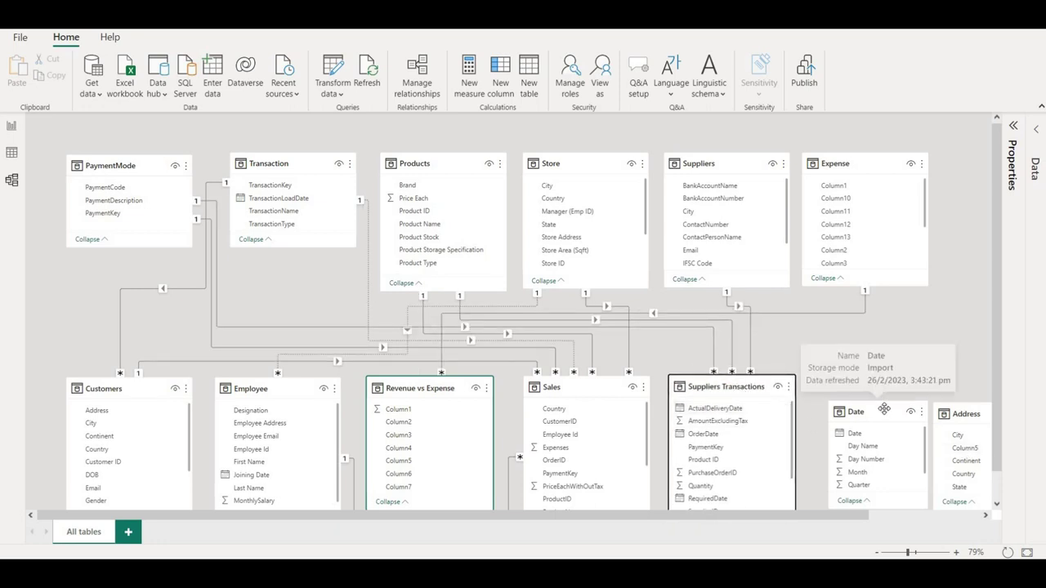
{"action": "left_click_drag", "start_coordinate": [883, 409], "coordinate": [862, 383]}
{"action": "left_click_drag", "start_coordinate": [981, 414], "coordinate": [965, 386]}
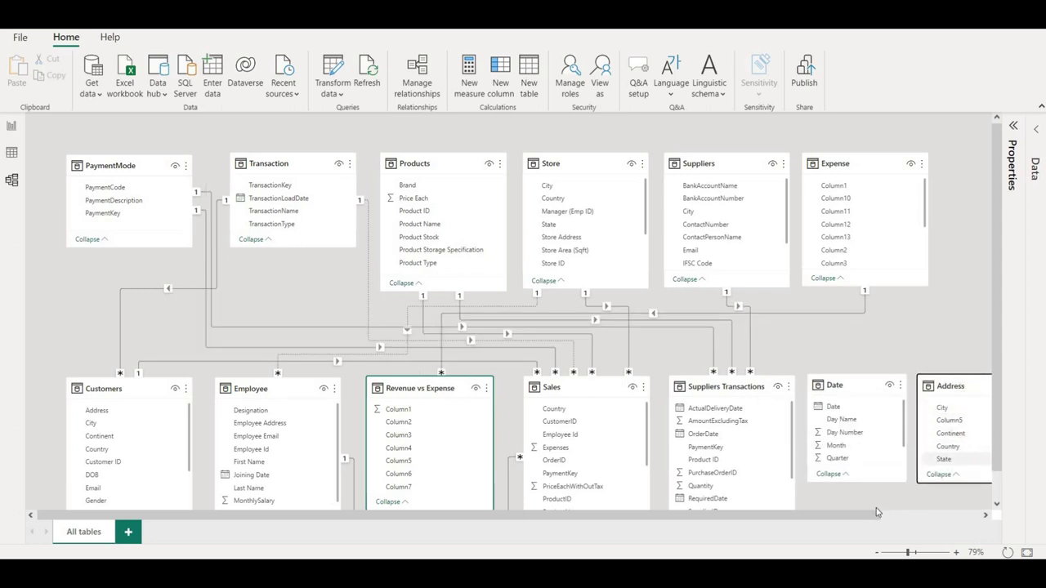
Step: Narrow the Address card to about the width of Date, and shift Address and Date closer to Suppliers Transactions
{"action": "left_click_drag", "start_coordinate": [877, 519], "coordinate": [958, 490]}
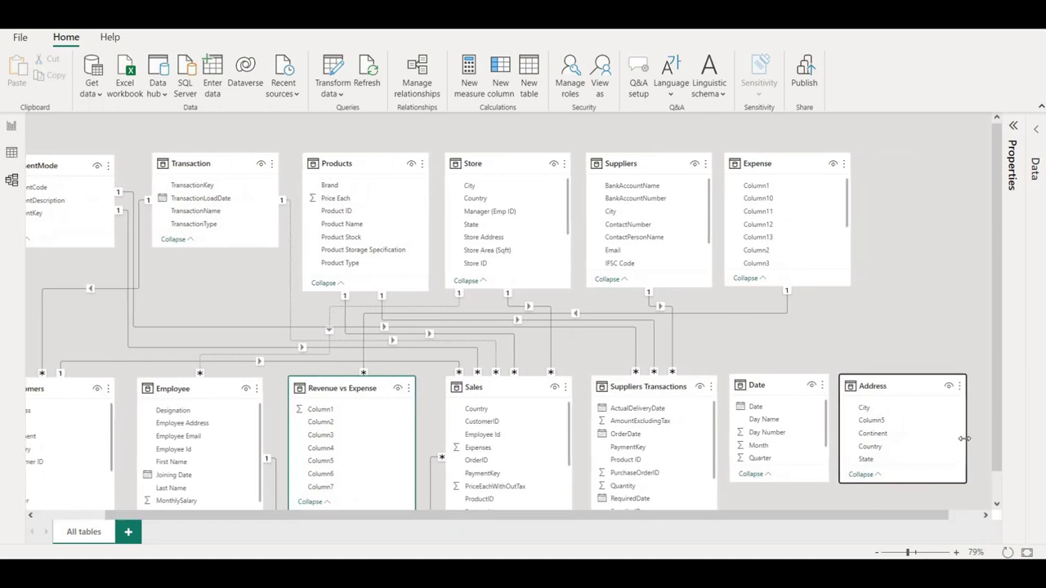
{"action": "scroll", "coordinate": [940, 438], "scroll_direction": "left", "scroll_amount": 2}
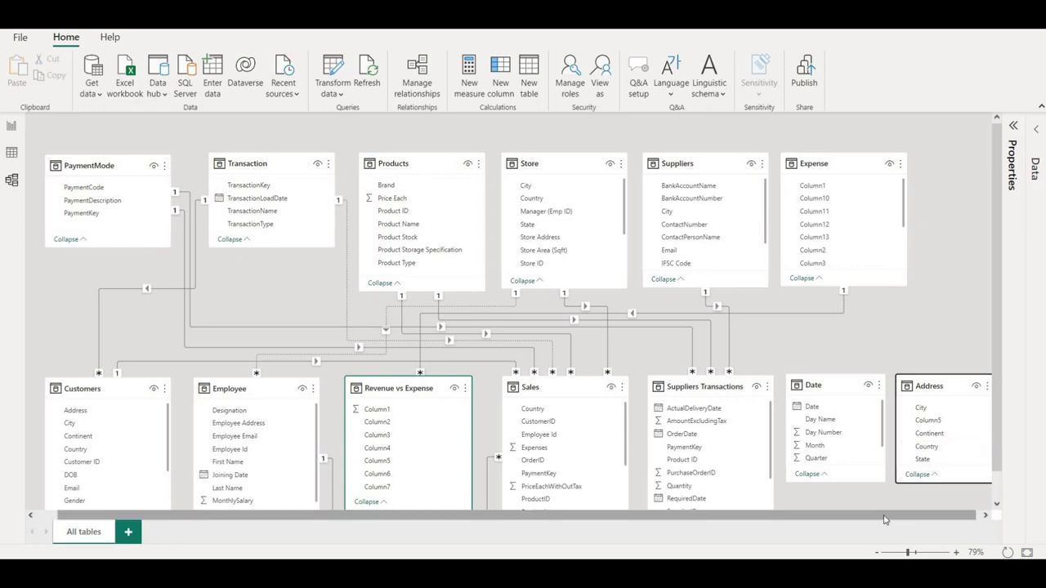
{"action": "left_click_drag", "start_coordinate": [884, 520], "coordinate": [872, 523]}
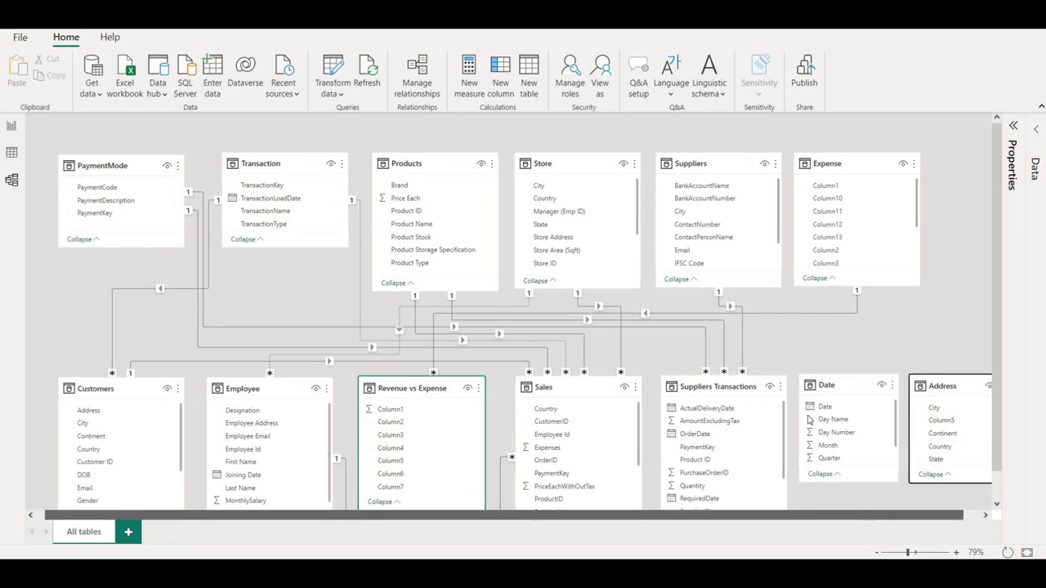
{"action": "scroll", "coordinate": [817, 425], "scroll_direction": "down", "scroll_amount": 1}
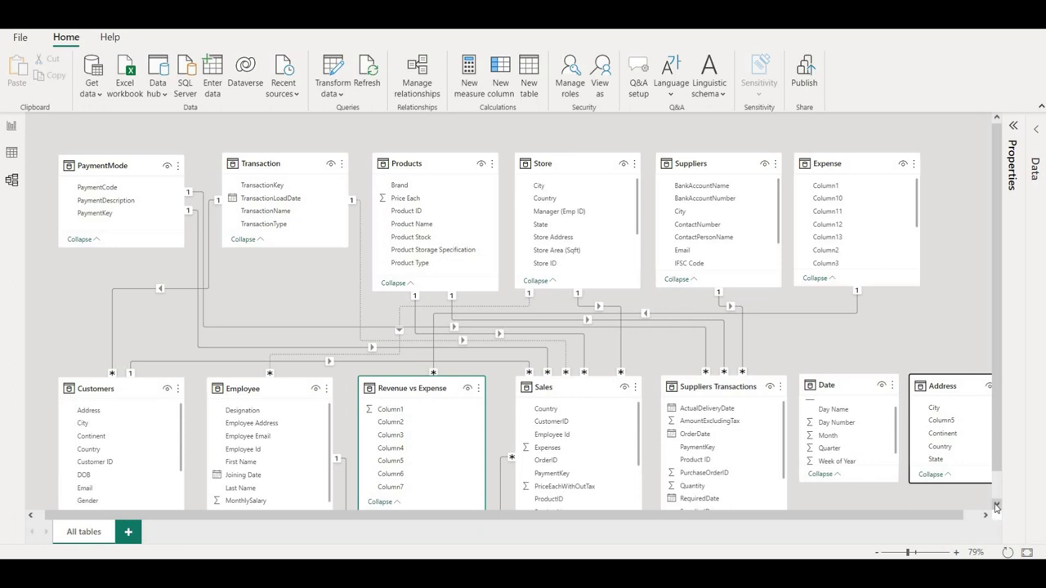
{"action": "left_click", "coordinate": [996, 508]}
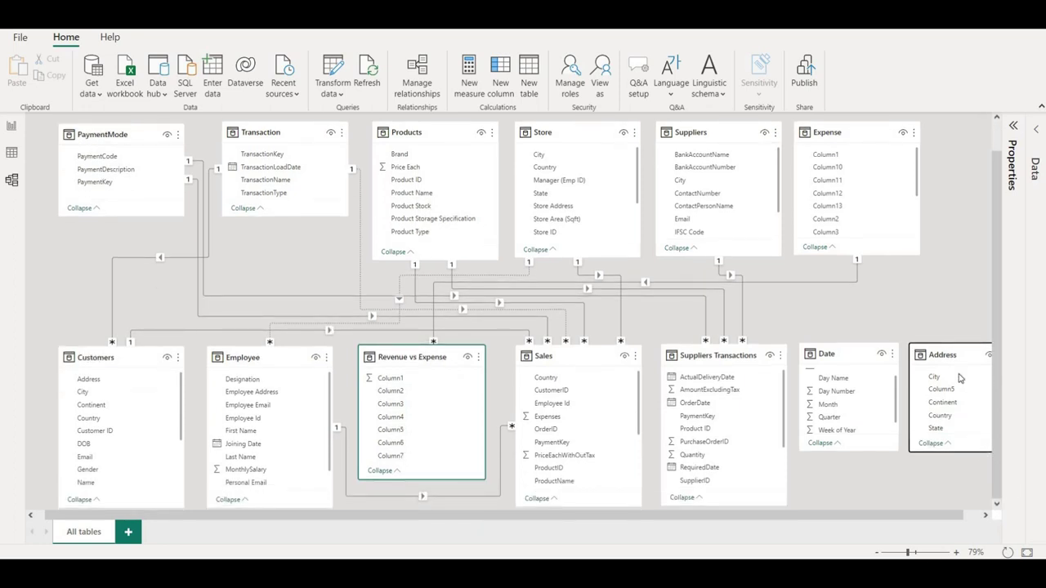
{"action": "left_click_drag", "start_coordinate": [940, 356], "coordinate": [932, 360]}
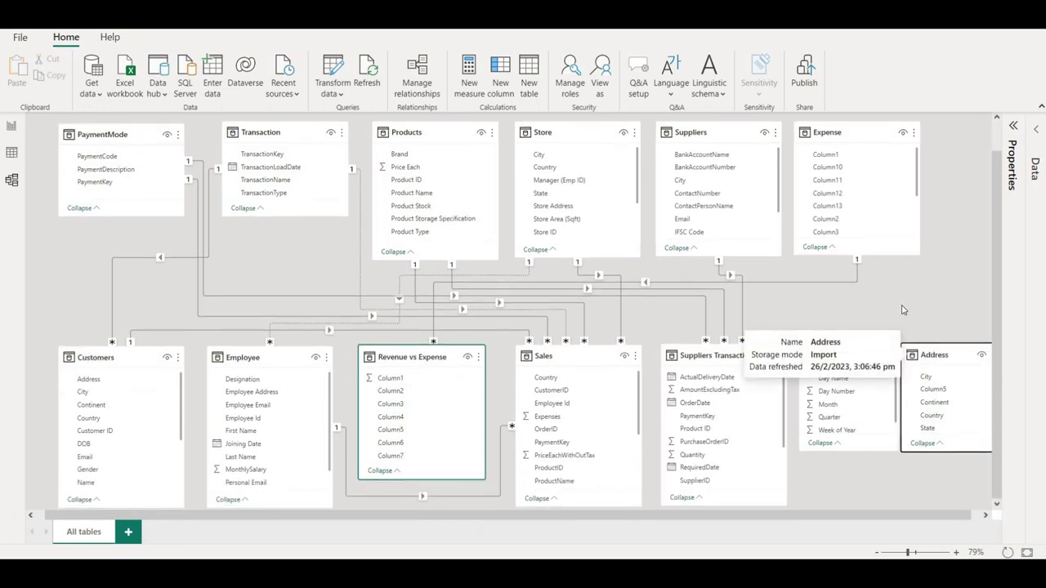
{"action": "left_click_drag", "start_coordinate": [868, 355], "coordinate": [857, 355]}
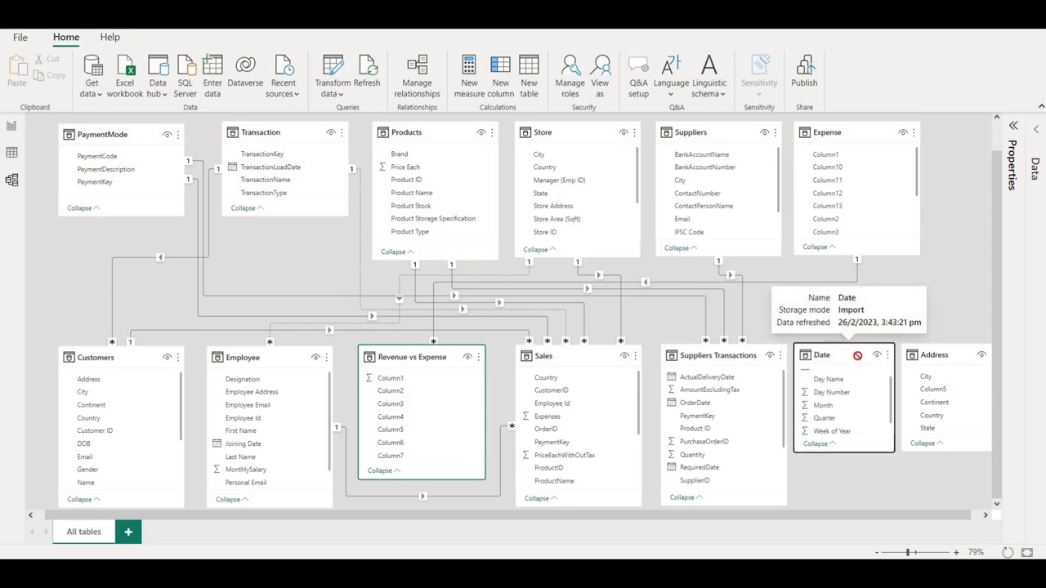
Step: Tighten the lower row by shifting Sales, Suppliers Transactions, Date and Address slightly toward Revenue vs Expense
{"action": "left_click", "coordinate": [576, 357]}
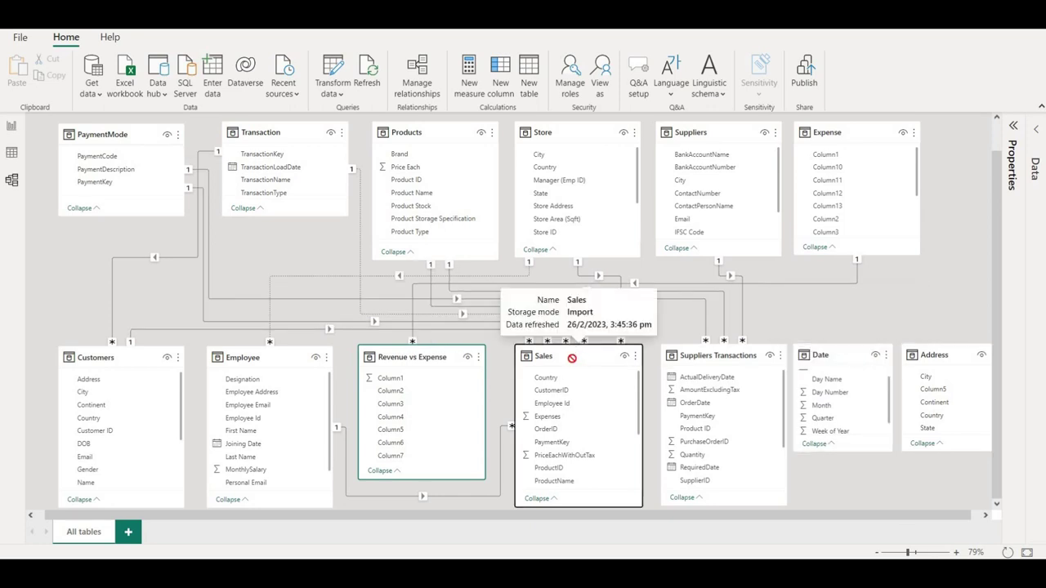
{"action": "left_click_drag", "start_coordinate": [572, 358], "coordinate": [568, 356]}
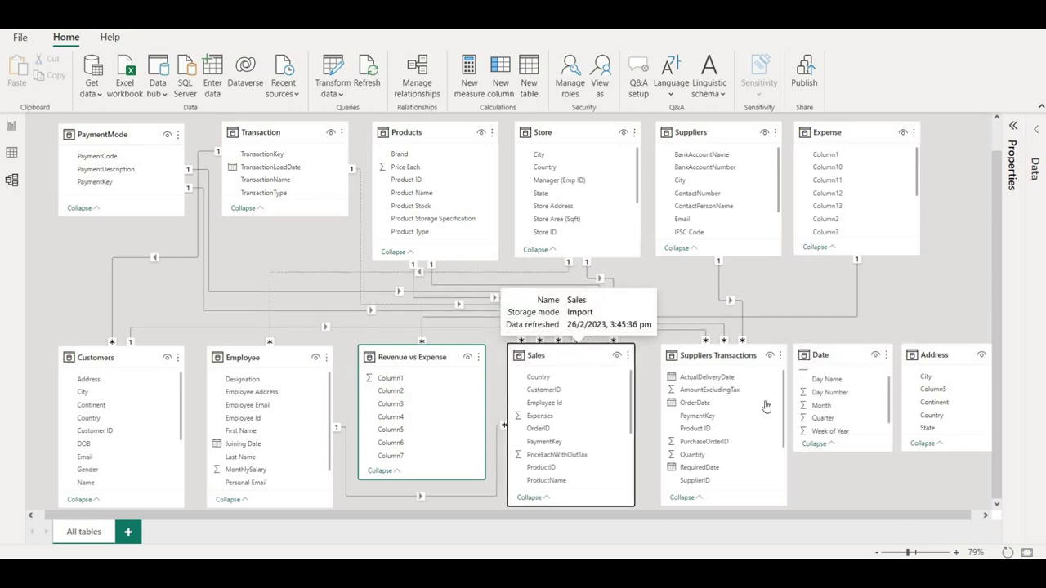
{"action": "left_click_drag", "start_coordinate": [740, 357], "coordinate": [729, 357]}
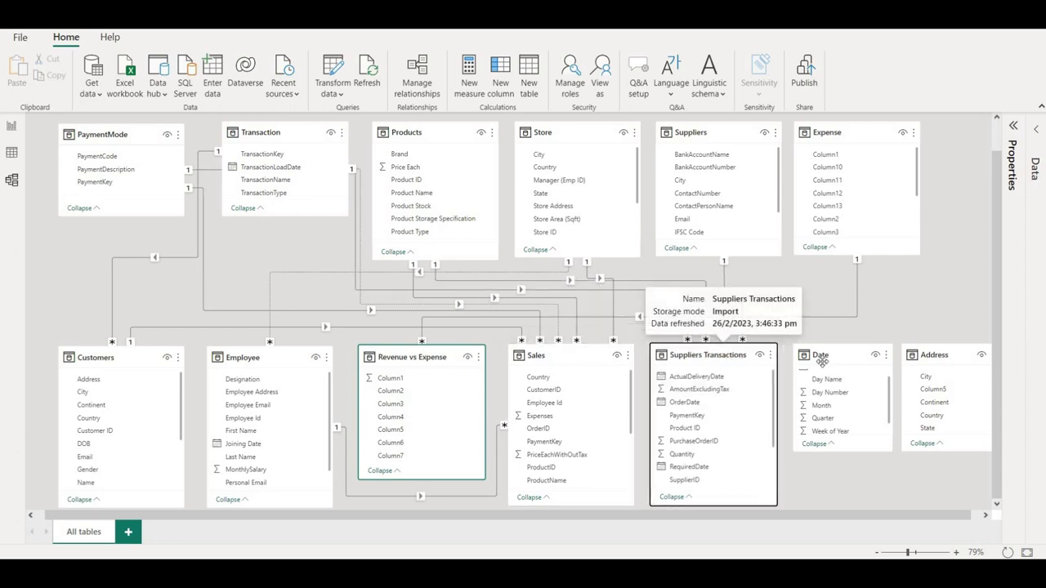
{"action": "left_click", "coordinate": [849, 360]}
{"action": "left_click_drag", "start_coordinate": [849, 360], "coordinate": [845, 360]}
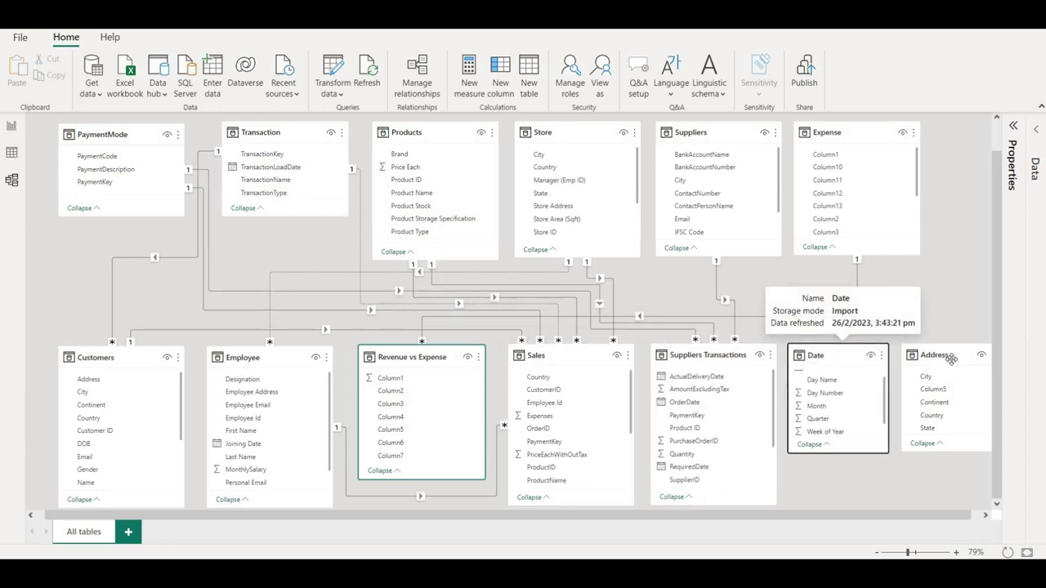
{"action": "left_click_drag", "start_coordinate": [949, 360], "coordinate": [942, 359]}
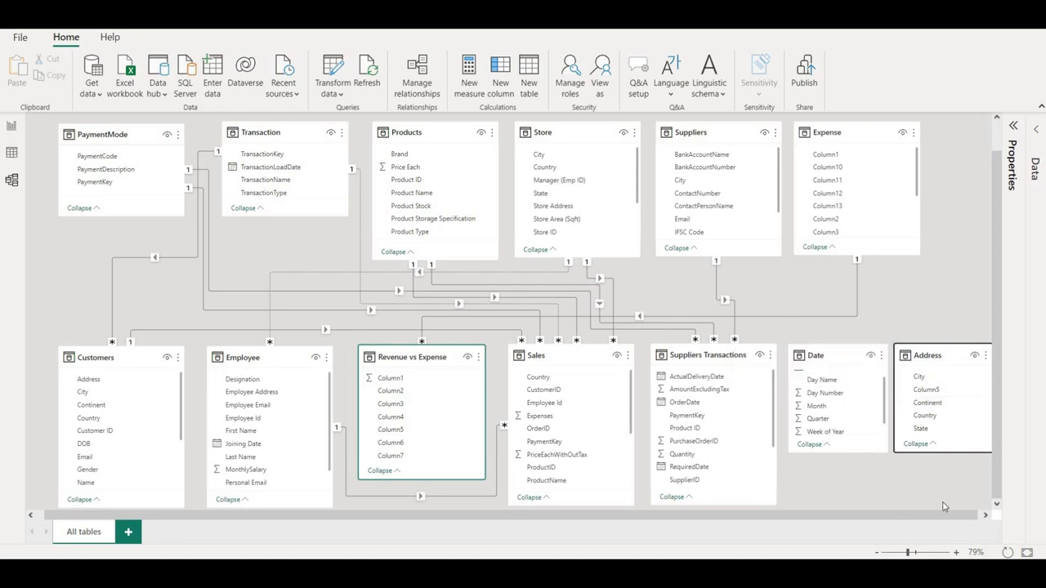
{"action": "left_click", "coordinate": [987, 516]}
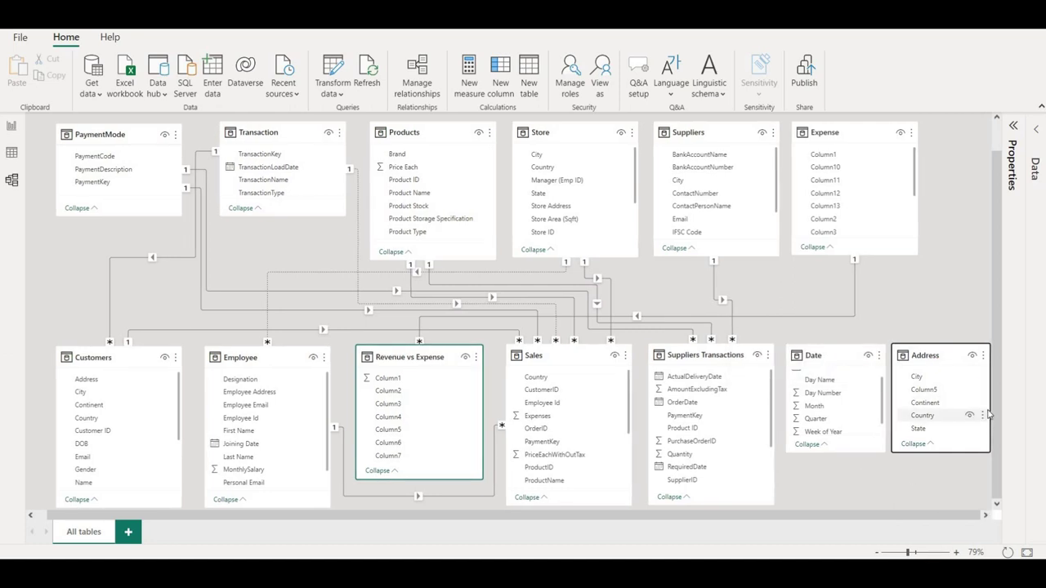
{"action": "left_click_drag", "start_coordinate": [984, 408], "coordinate": [975, 416]}
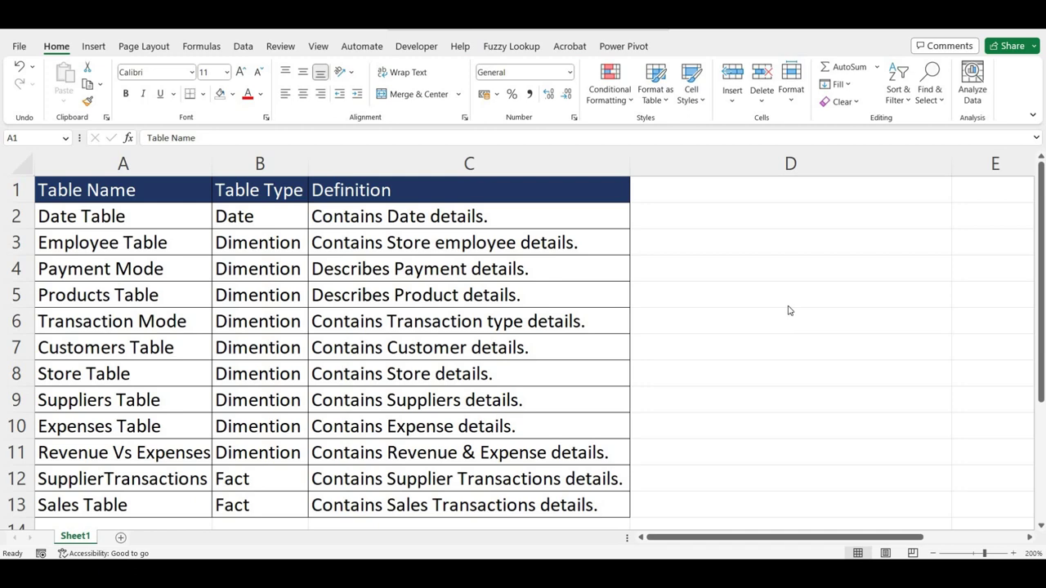
Step: Switch to the Excel table list and review the type and definition of the Date, Employee and Payment Mode tables
{"action": "left_click", "coordinate": [194, 222]}
{"action": "left_click", "coordinate": [250, 225]}
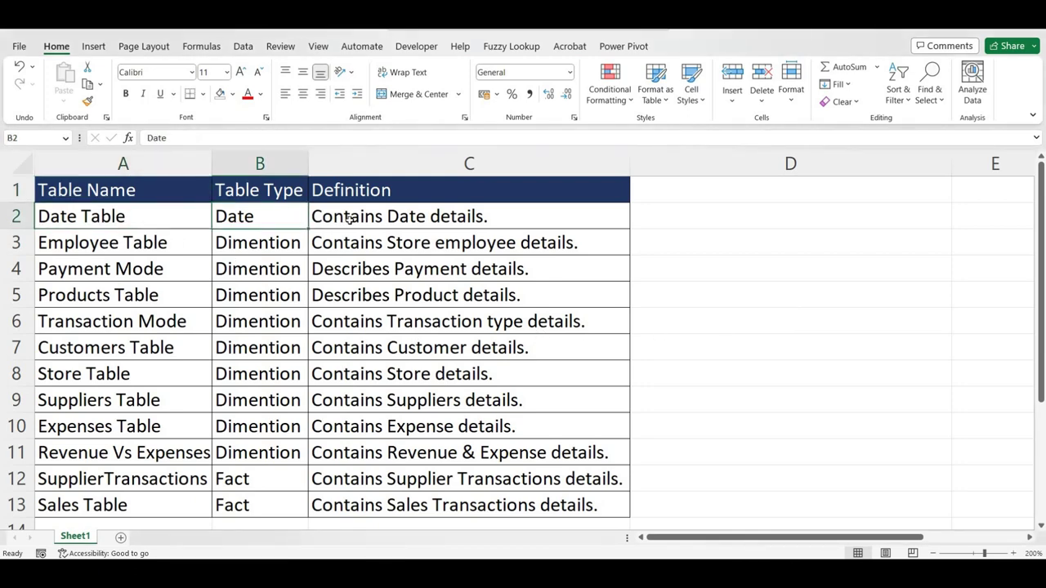
{"action": "key", "text": "Right"}
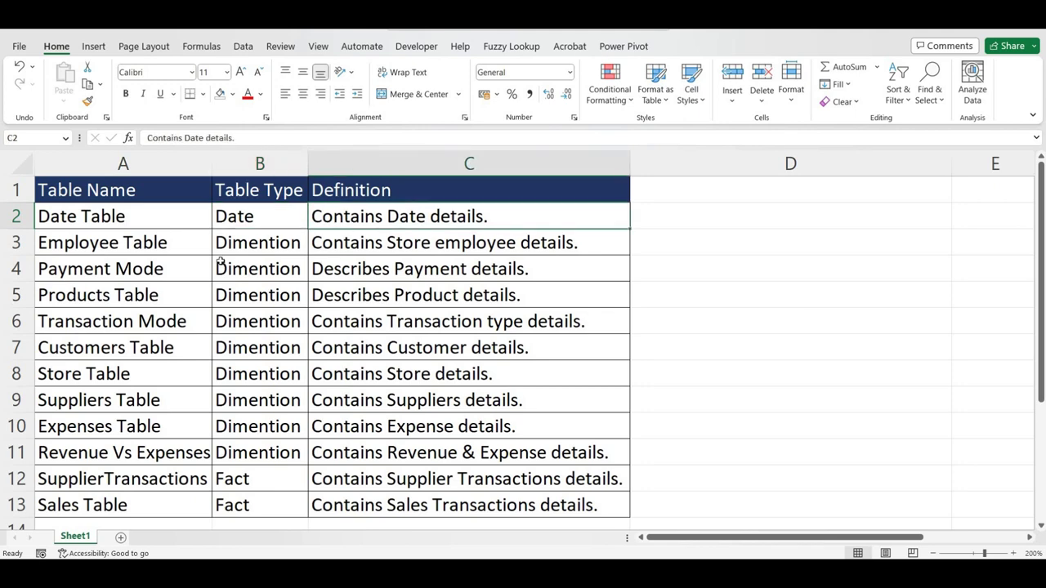
{"action": "left_click", "coordinate": [160, 249]}
{"action": "left_click", "coordinate": [238, 251]}
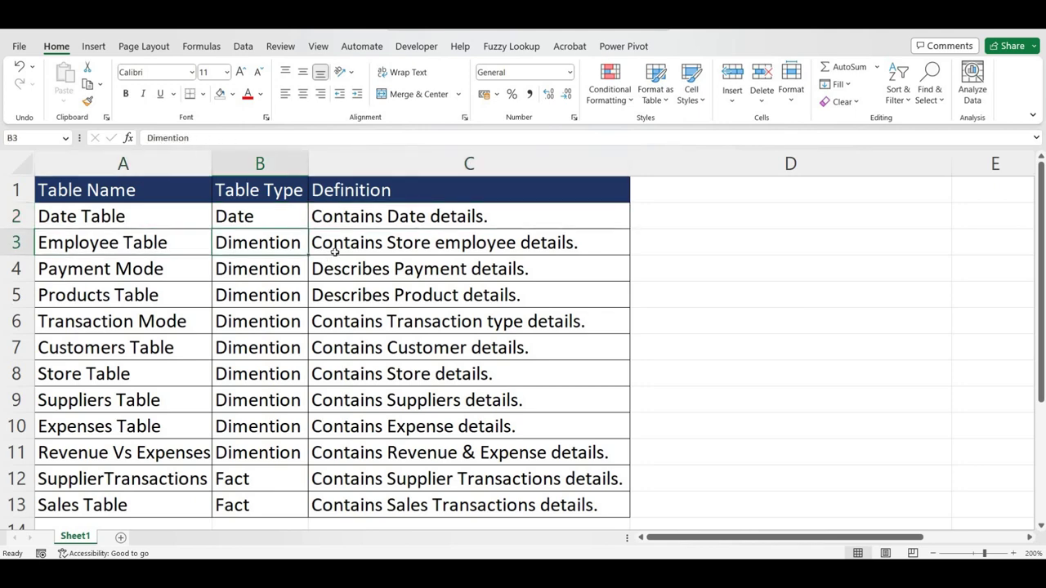
{"action": "left_click", "coordinate": [334, 251]}
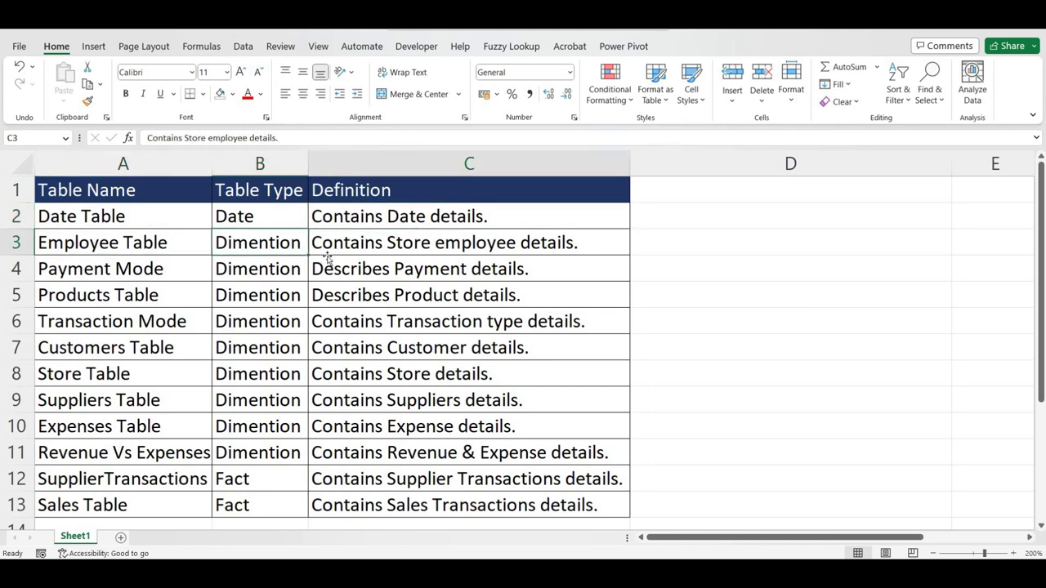
{"action": "left_click", "coordinate": [144, 274]}
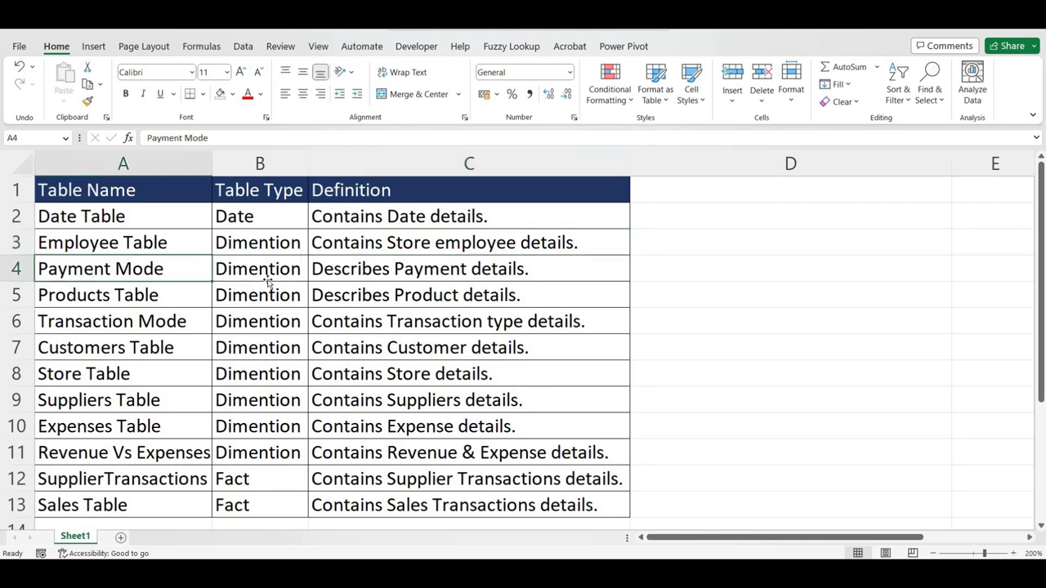
{"action": "left_click", "coordinate": [273, 278]}
{"action": "left_click", "coordinate": [343, 271]}
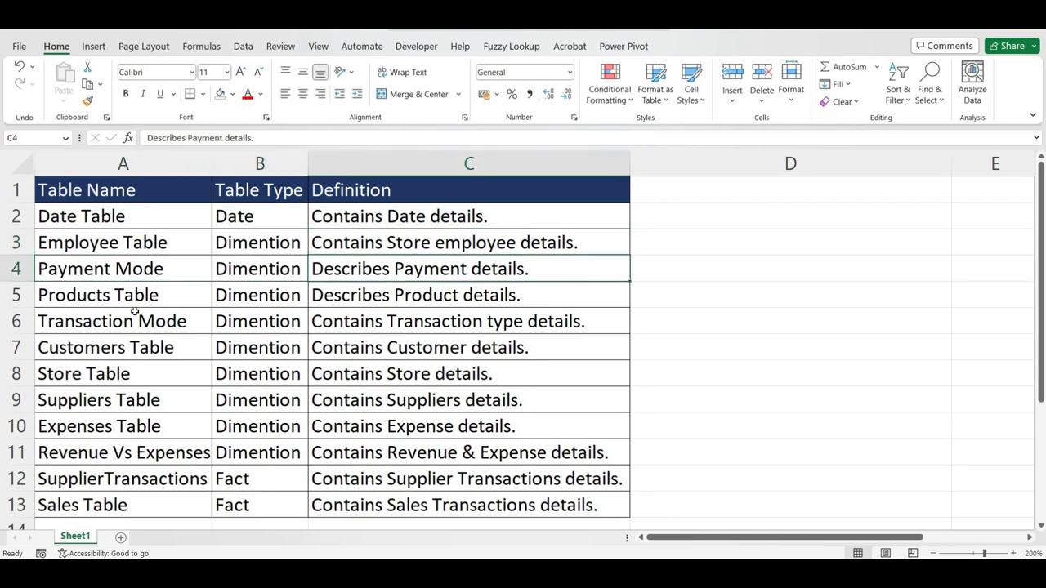
Step: Review the table type and definition of the Products, Transaction Mode and Customers tables
{"action": "left_click", "coordinate": [167, 305]}
{"action": "key", "text": "Tab"}
{"action": "left_click", "coordinate": [348, 304]}
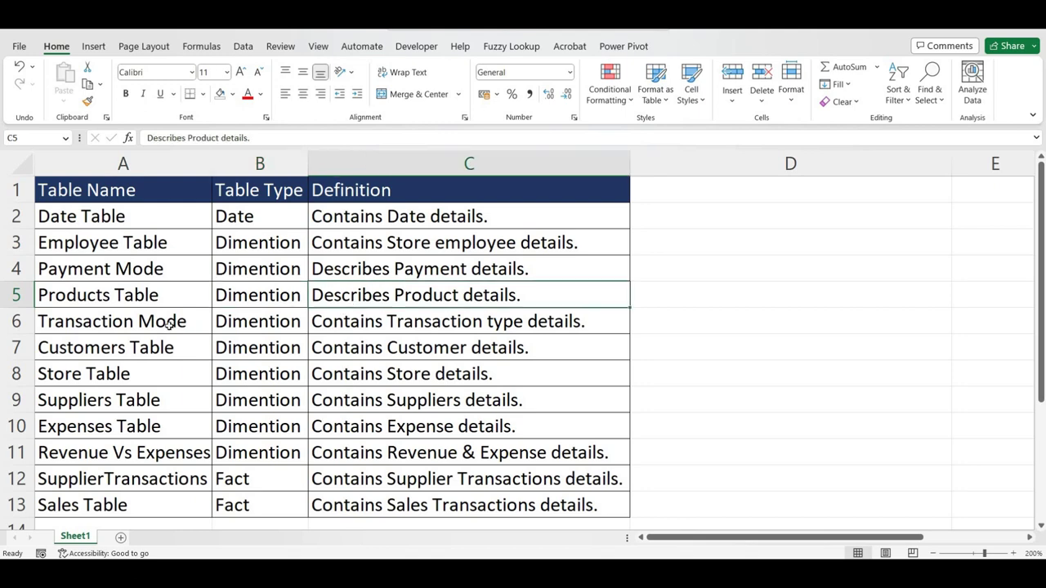
{"action": "left_click", "coordinate": [168, 332]}
{"action": "left_click", "coordinate": [293, 331]}
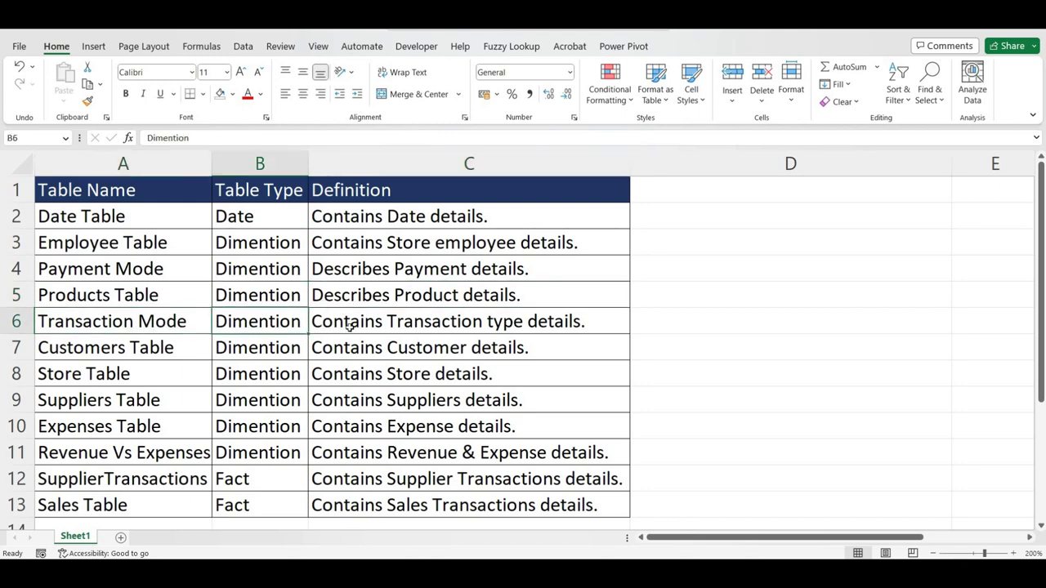
{"action": "left_click", "coordinate": [350, 324]}
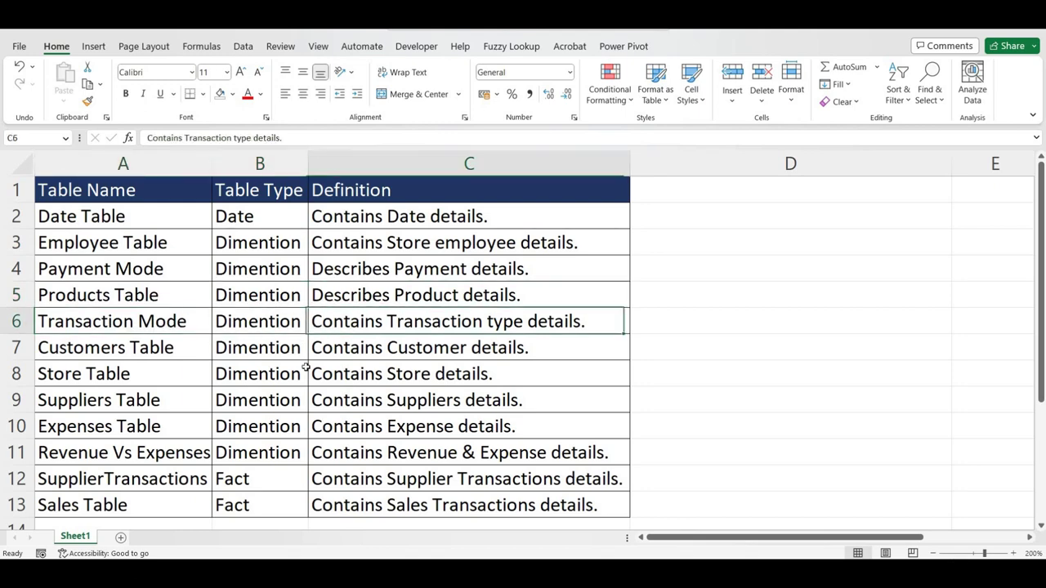
{"action": "left_click", "coordinate": [204, 353]}
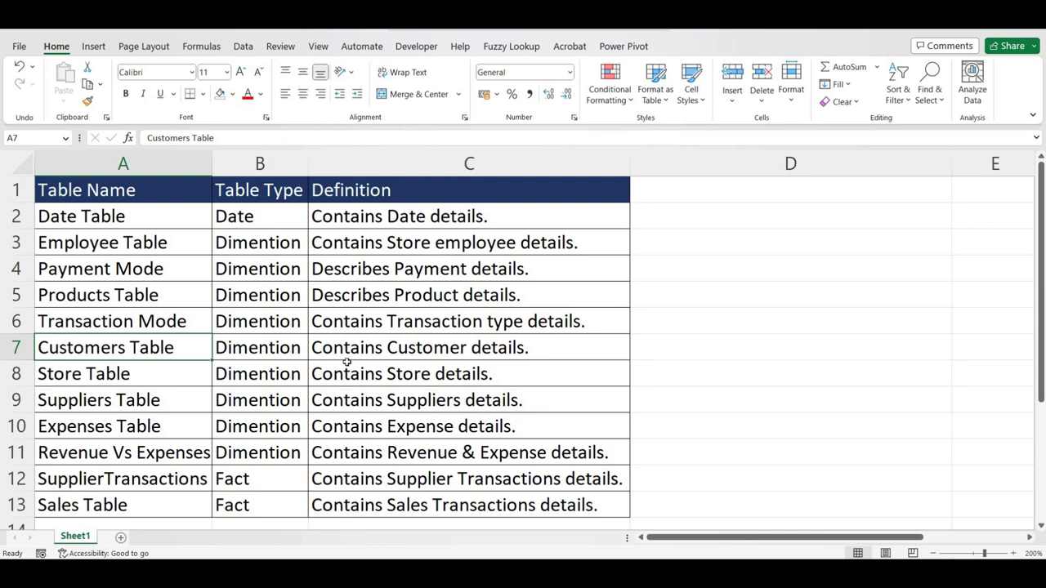
{"action": "key", "text": "Tab"}
{"action": "key", "text": "Tab"}
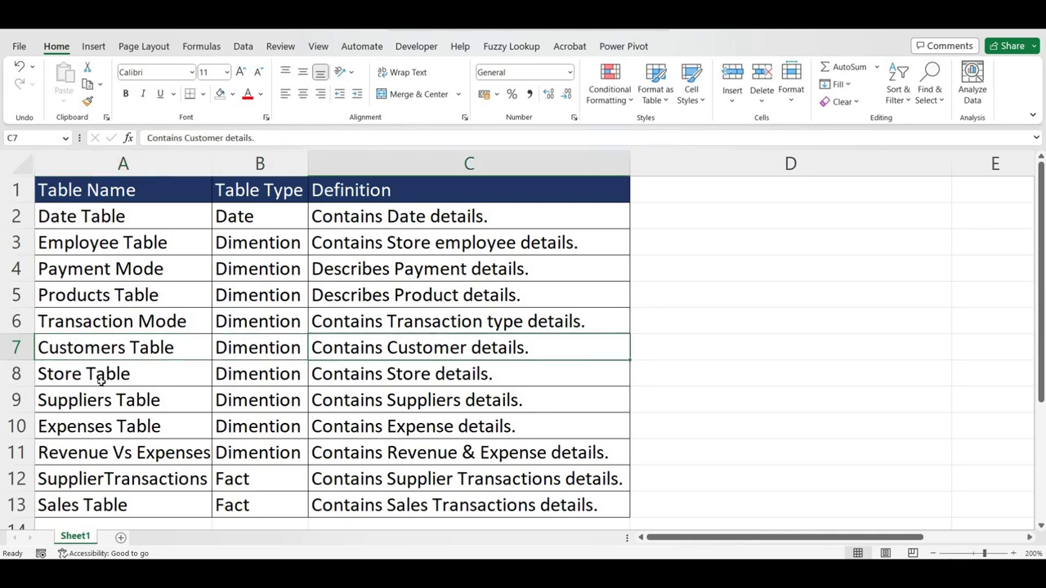
Step: Review the table type and definition of the Store and Suppliers tables
{"action": "left_click", "coordinate": [101, 379]}
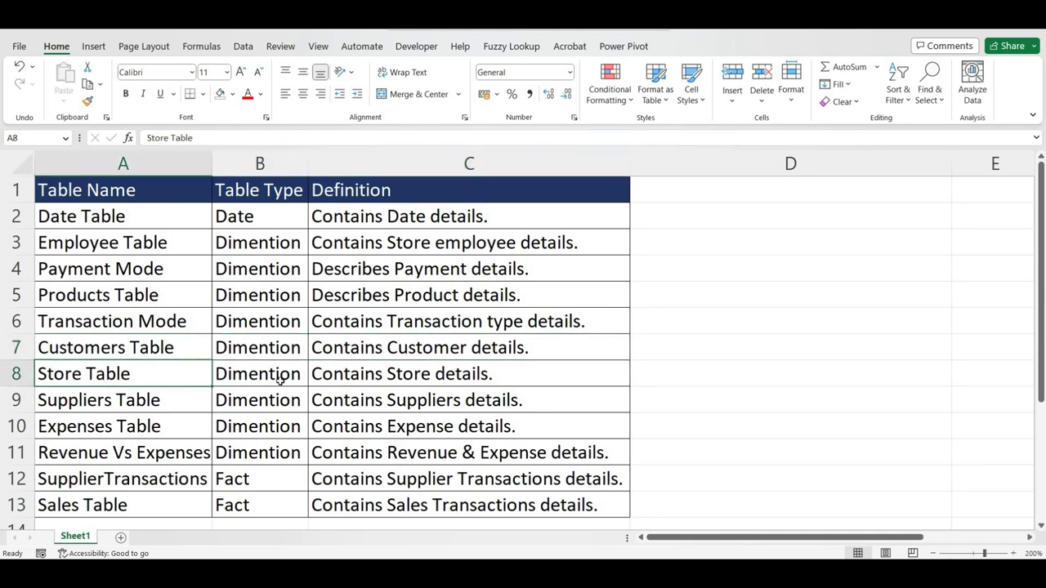
{"action": "key", "text": "Tab"}
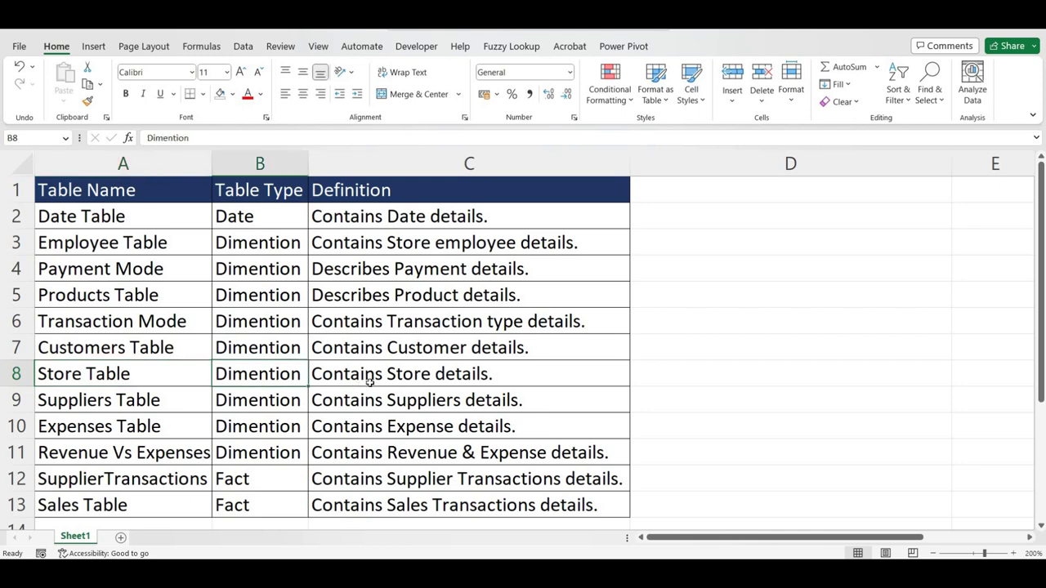
{"action": "key", "text": "Tab"}
{"action": "key", "text": "Return"}
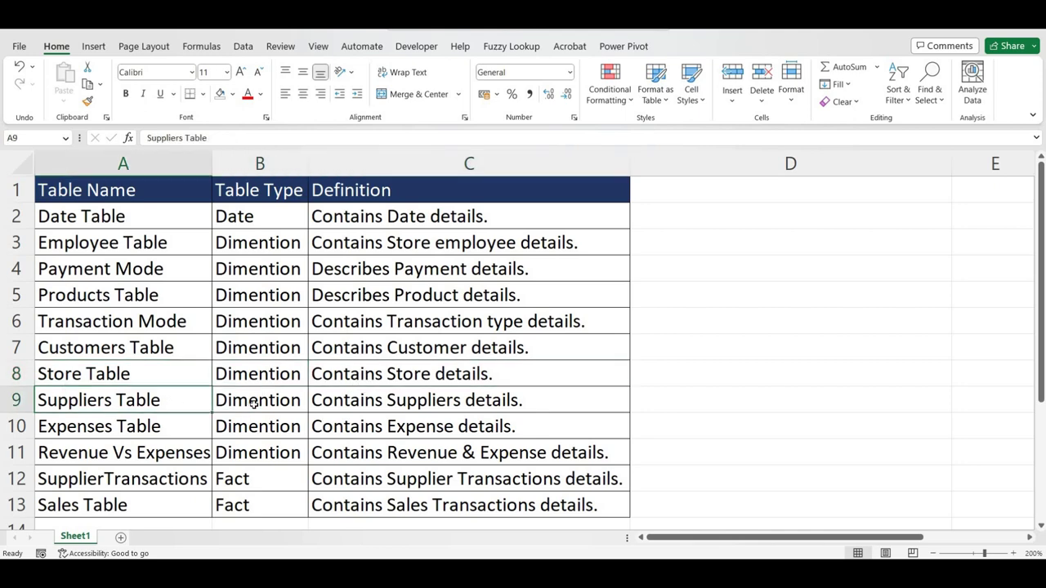
{"action": "key", "text": "Tab"}
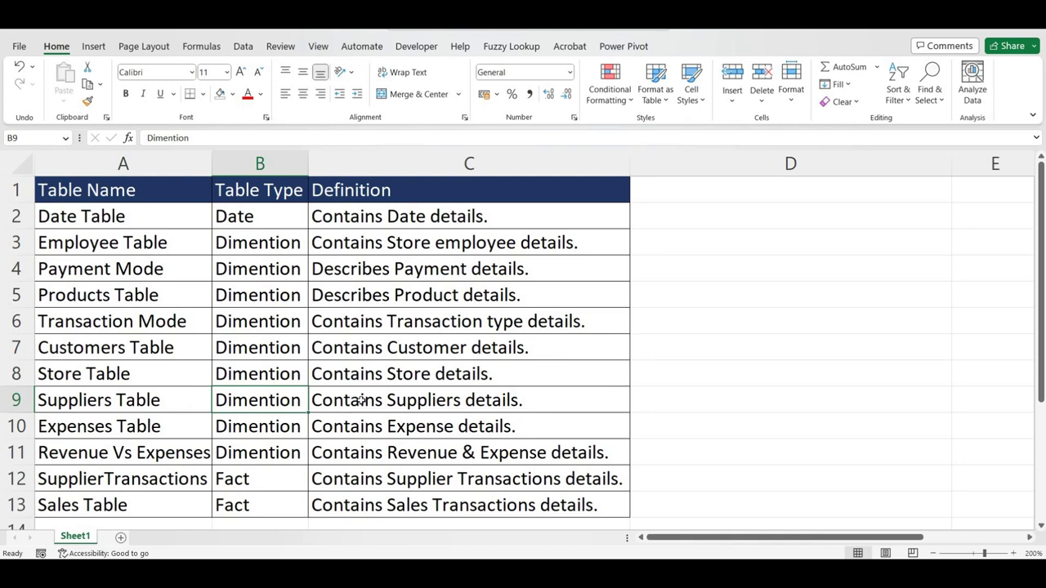
{"action": "key", "text": "Tab"}
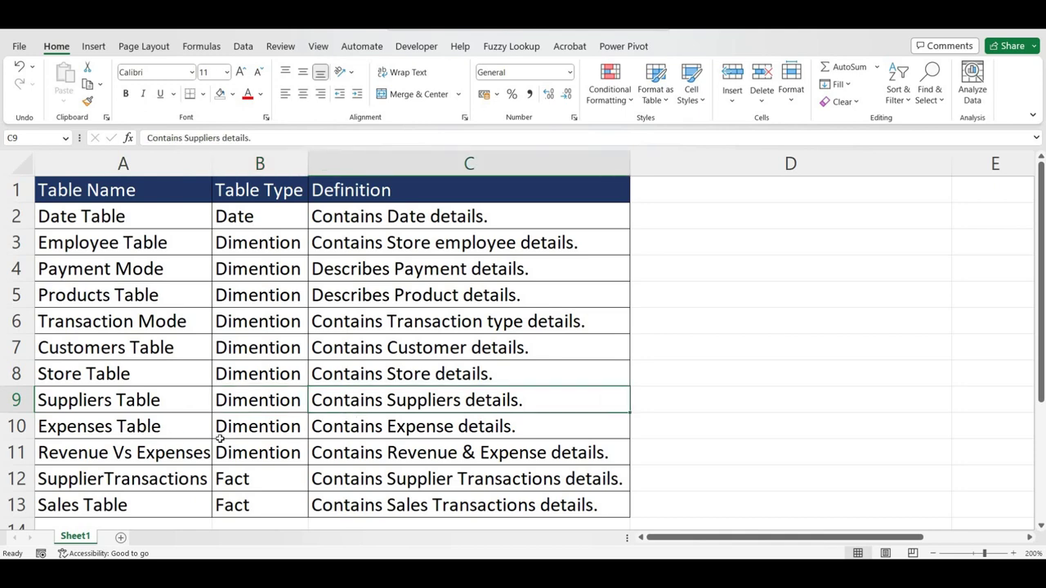
Step: Review the table type and definition of the Expenses and Revenue Vs Expenses tables
{"action": "key", "text": "Return"}
{"action": "key", "text": "Tab"}
{"action": "key", "text": "Tab"}
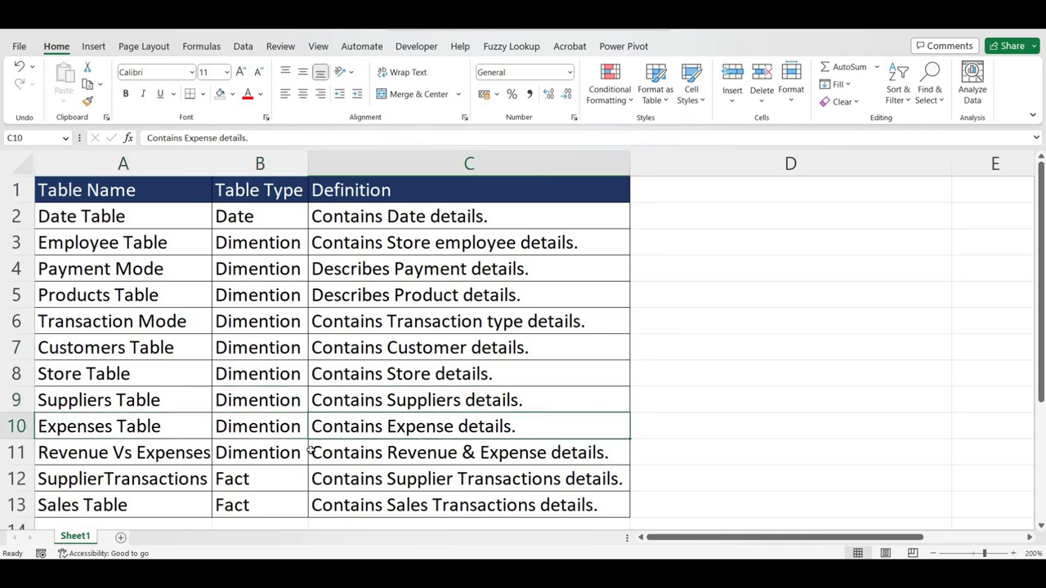
{"action": "key", "text": "Return"}
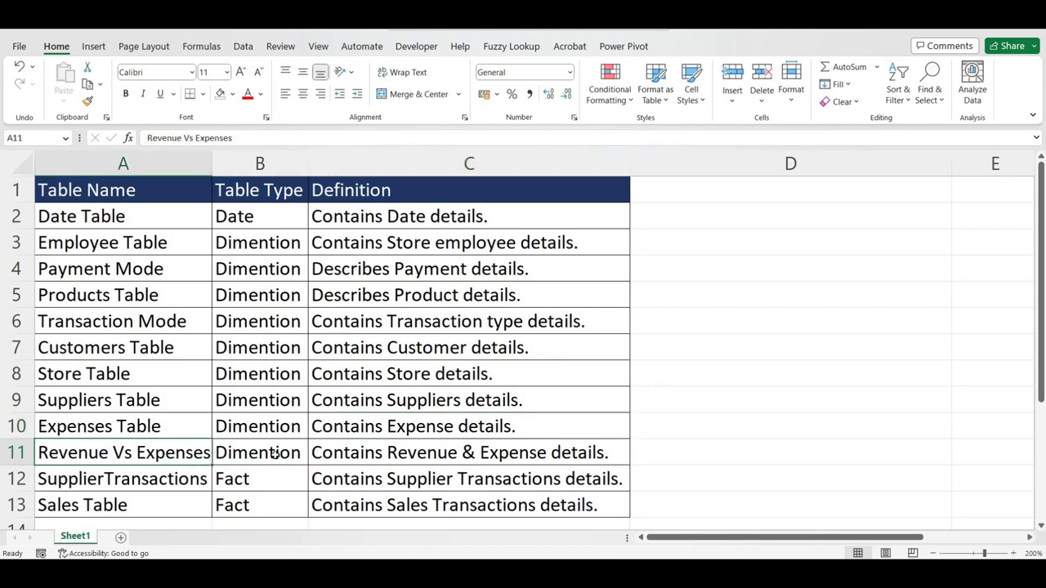
{"action": "key", "text": "Tab"}
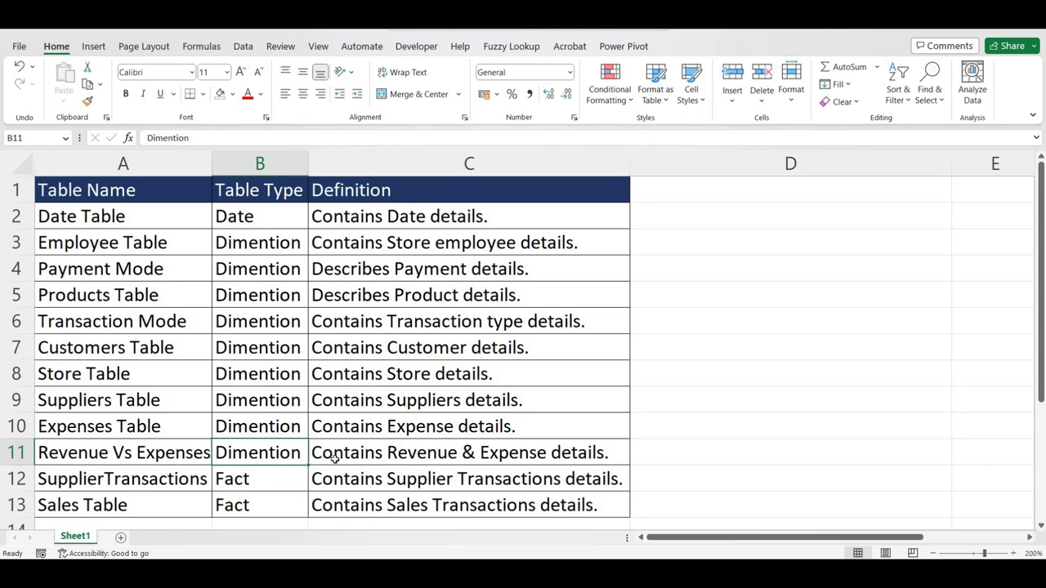
{"action": "left_click", "coordinate": [334, 459]}
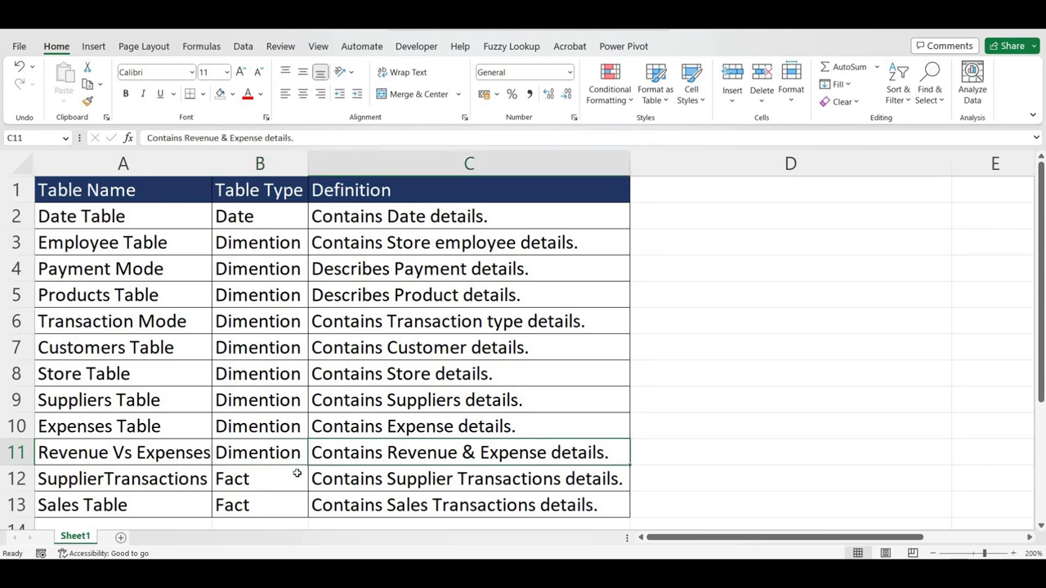
Step: Review the table type and definition of the SupplierTransactions and Sales tables
{"action": "left_click", "coordinate": [119, 478]}
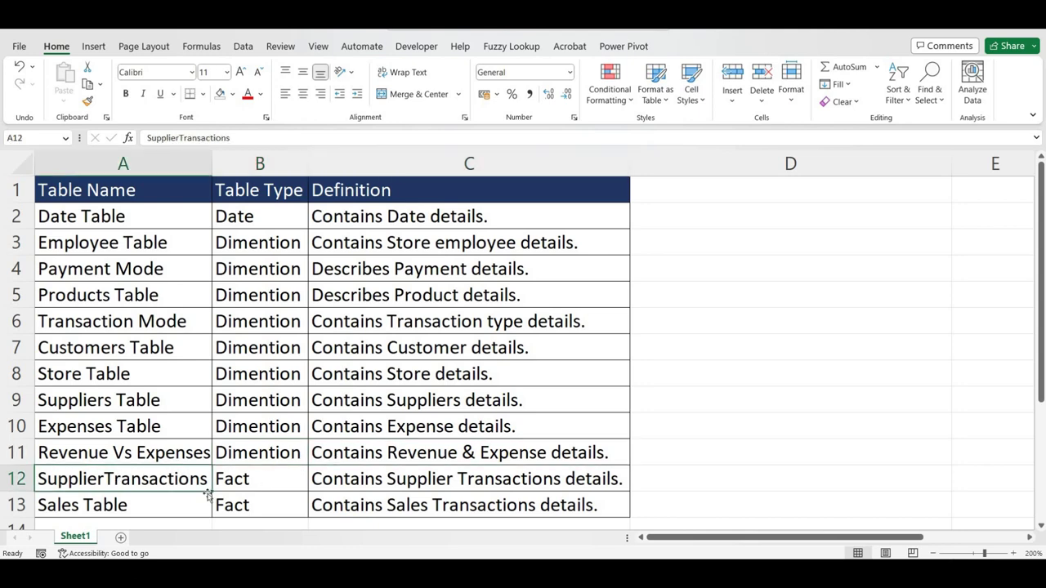
{"action": "left_click", "coordinate": [280, 480]}
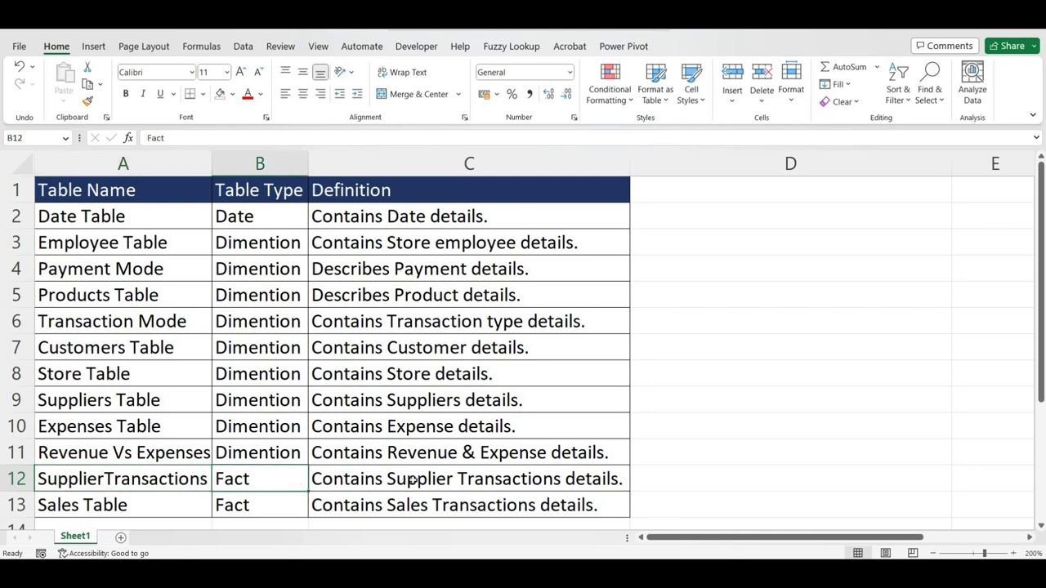
{"action": "left_click", "coordinate": [368, 485]}
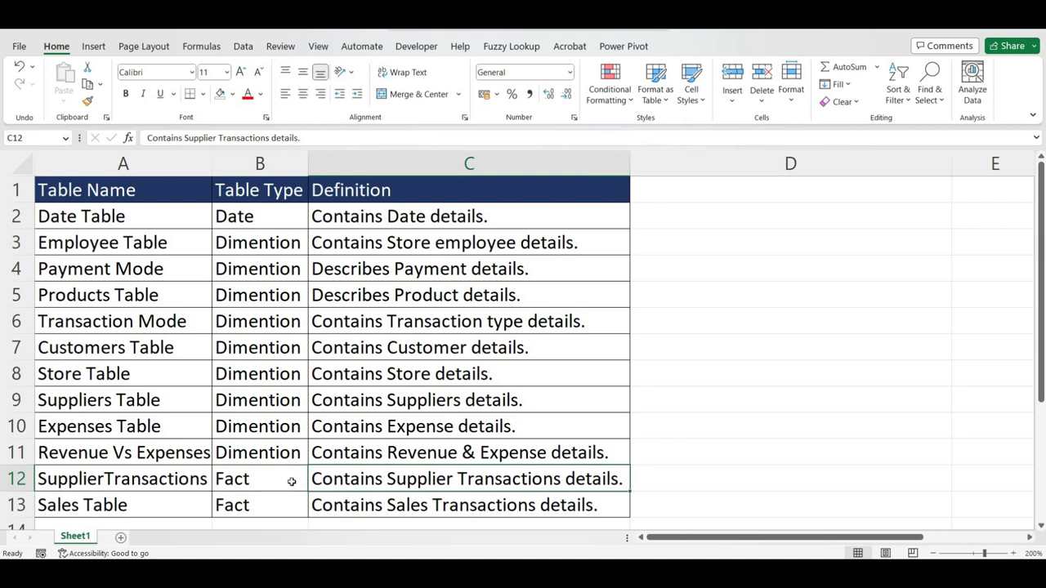
{"action": "left_click", "coordinate": [183, 502]}
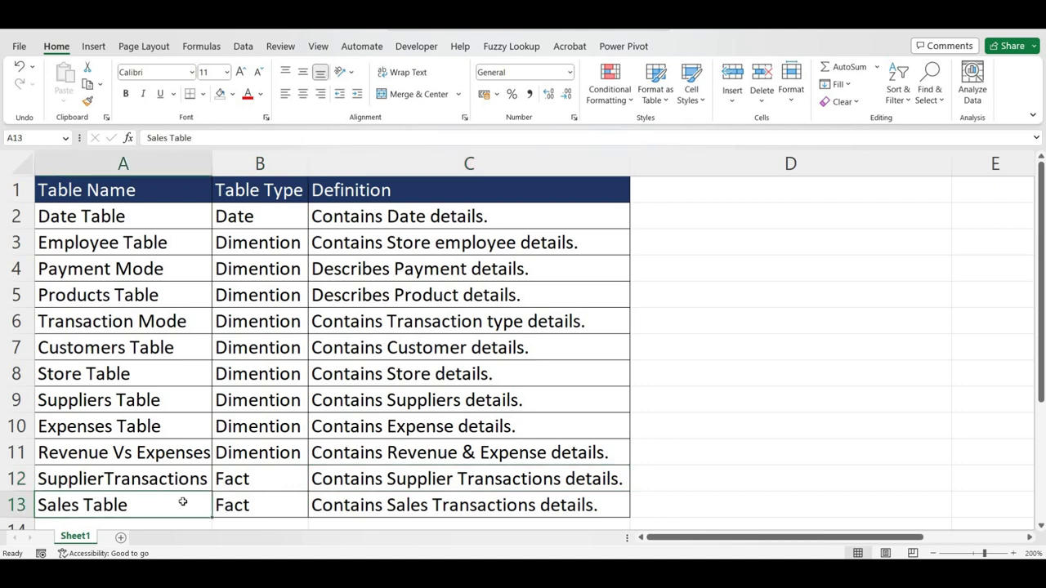
{"action": "left_click", "coordinate": [293, 504]}
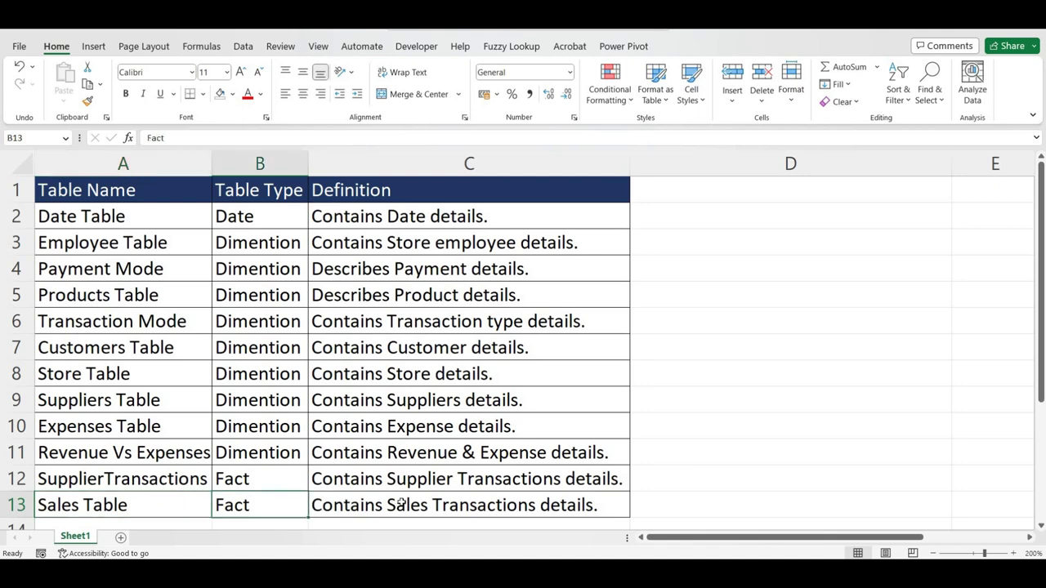
{"action": "left_click", "coordinate": [400, 501]}
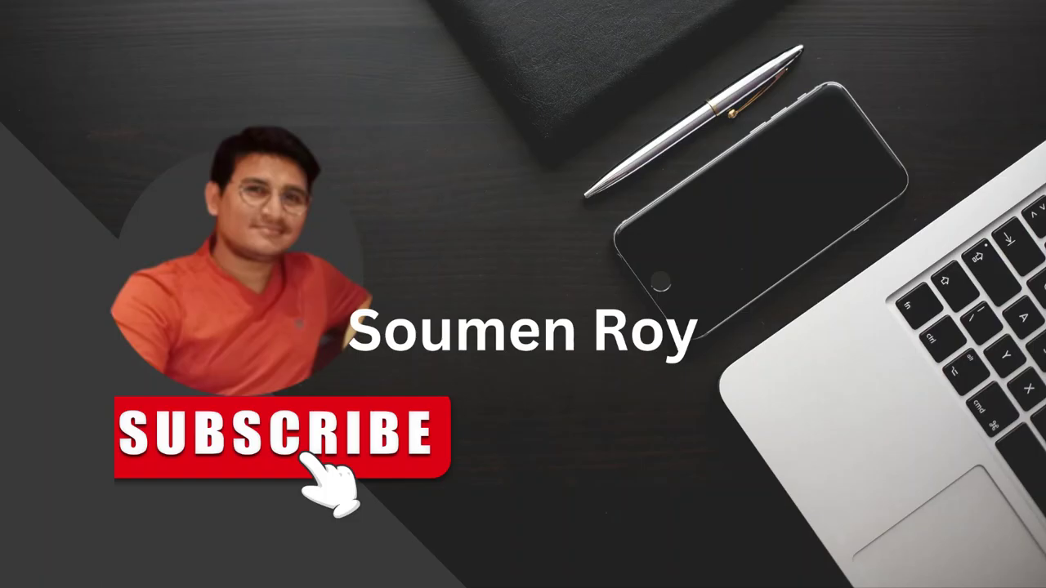